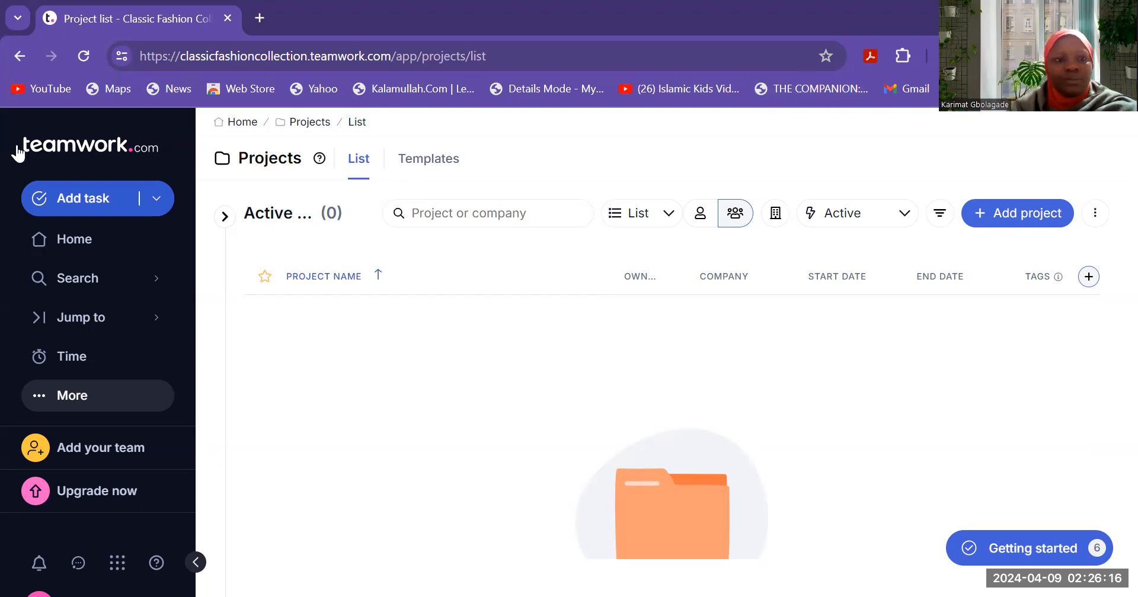
# - Go to the Projects list through the sidebar's More menu
pyautogui.click(83, 395)
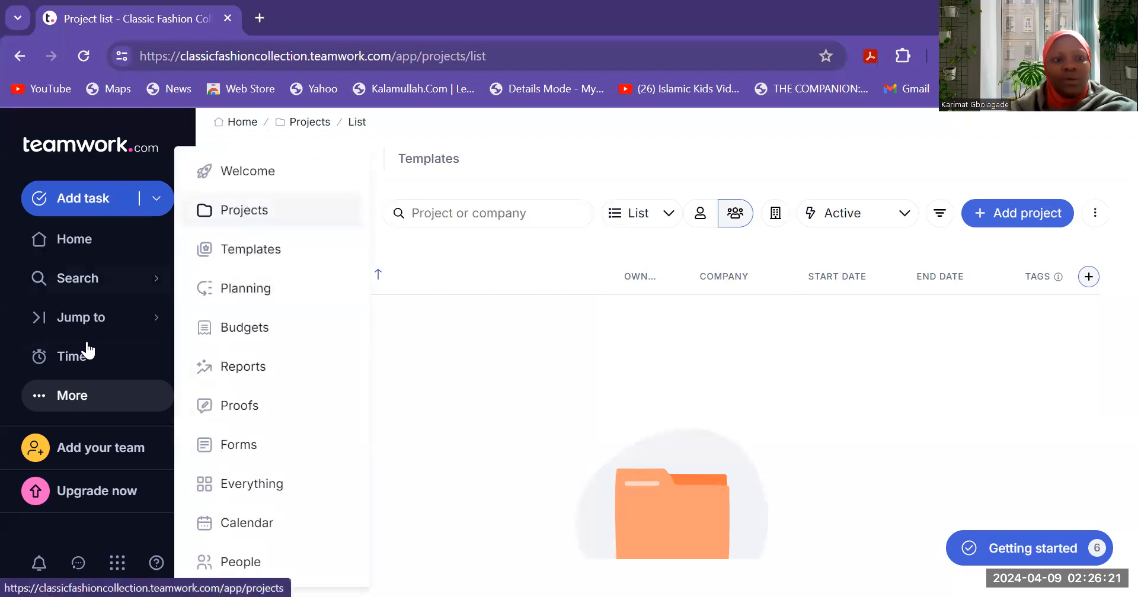
pyautogui.click(249, 208)
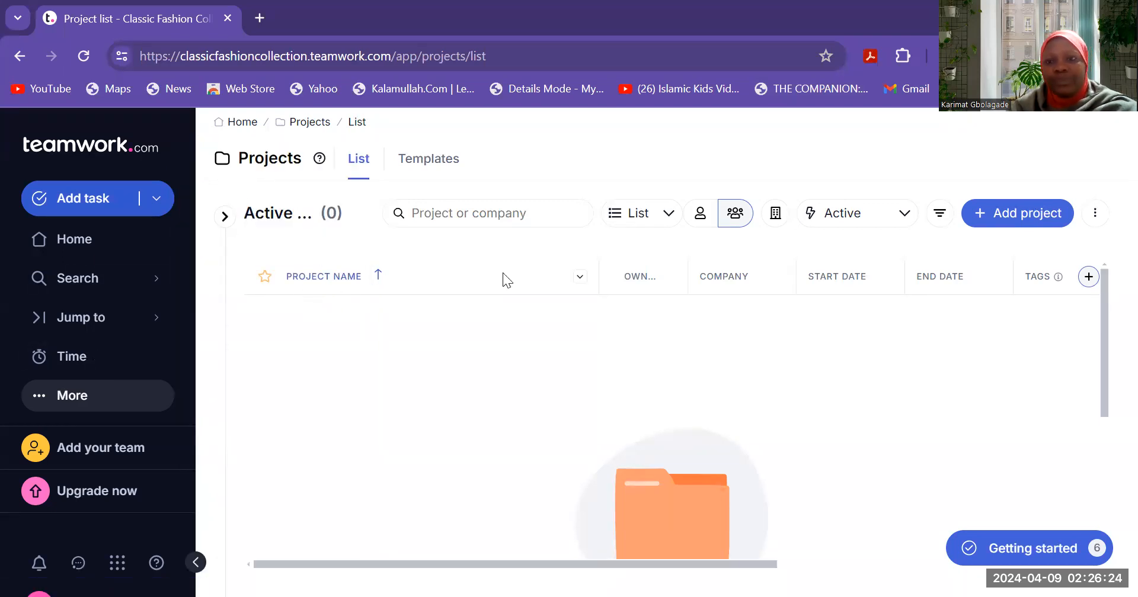
# - Start a new project from scratch named 'Launch of a new product line'
pyautogui.click(1046, 218)
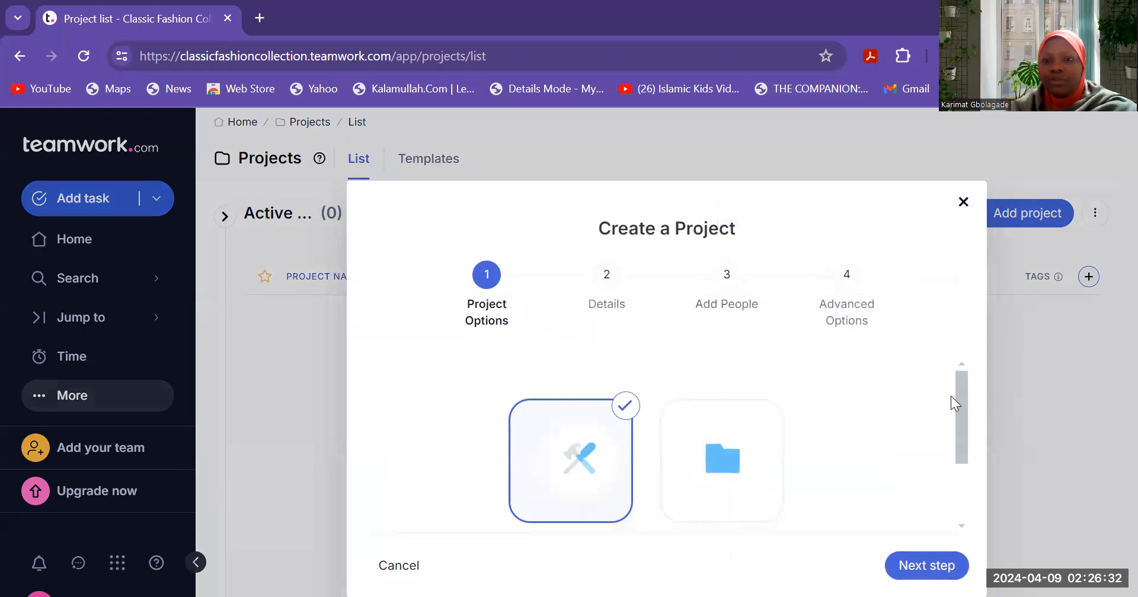
pyautogui.moveTo(960, 397); pyautogui.dragTo(959, 432)
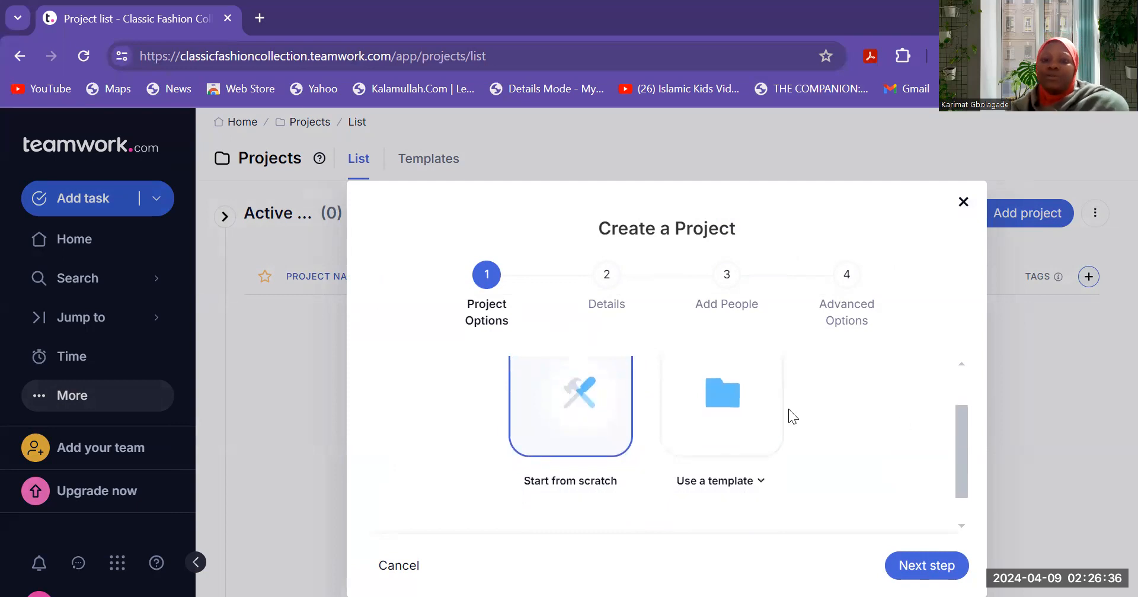
pyautogui.click(555, 428)
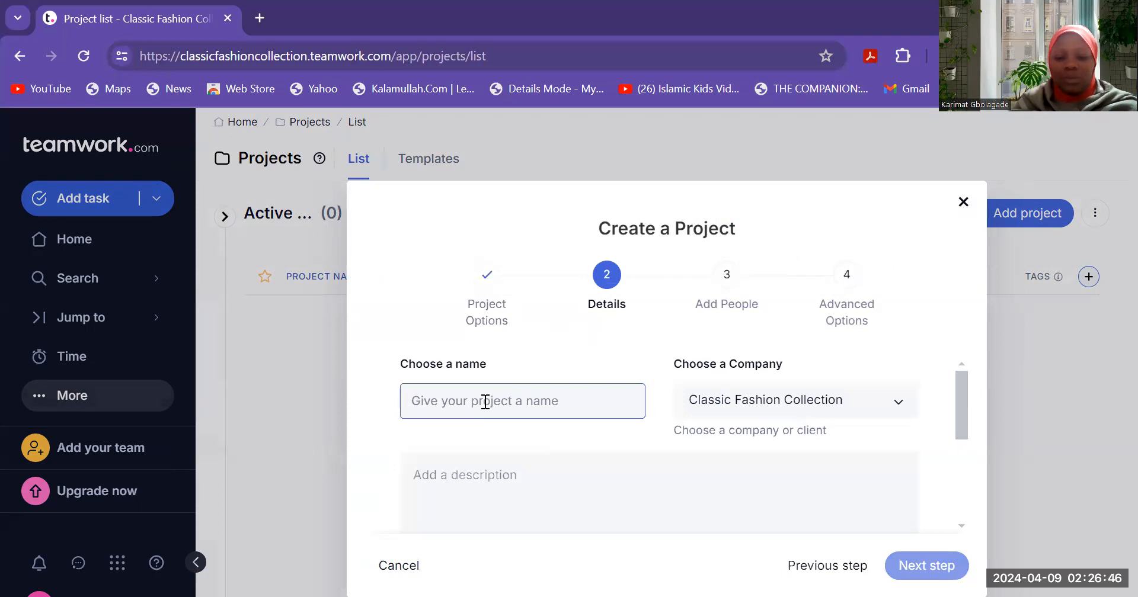
pyautogui.write('Launch of a new P')
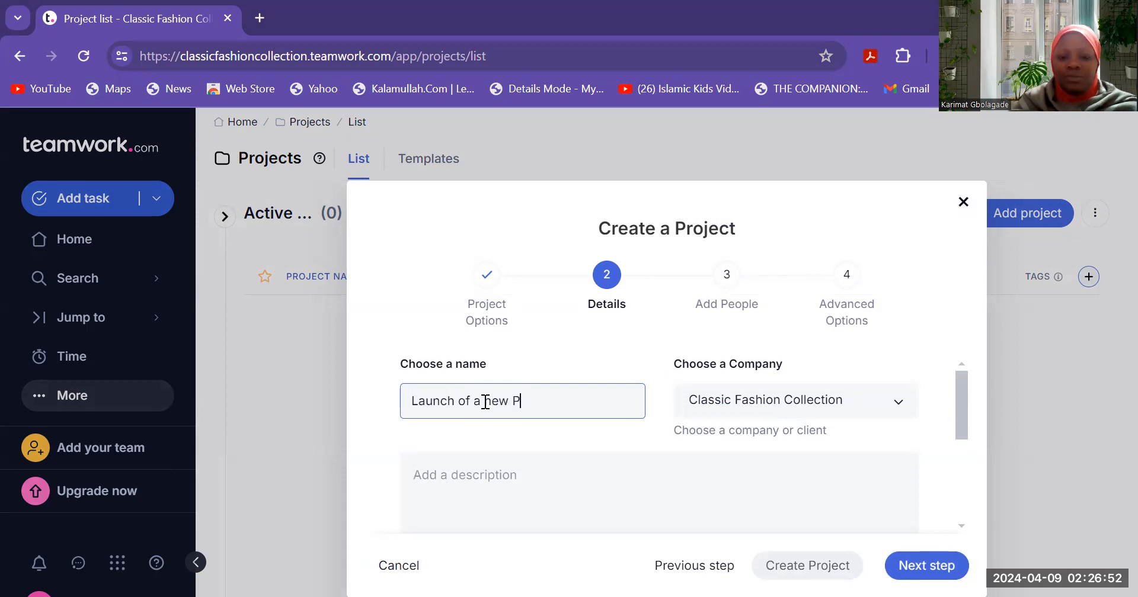
pyautogui.write('roduct ')
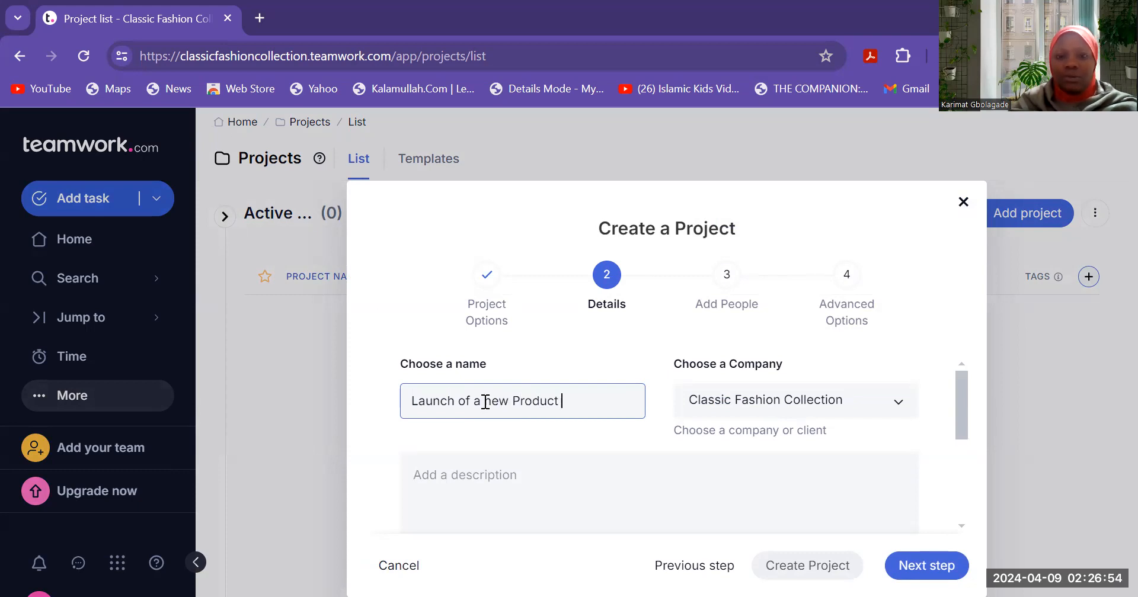
pyautogui.write('line')
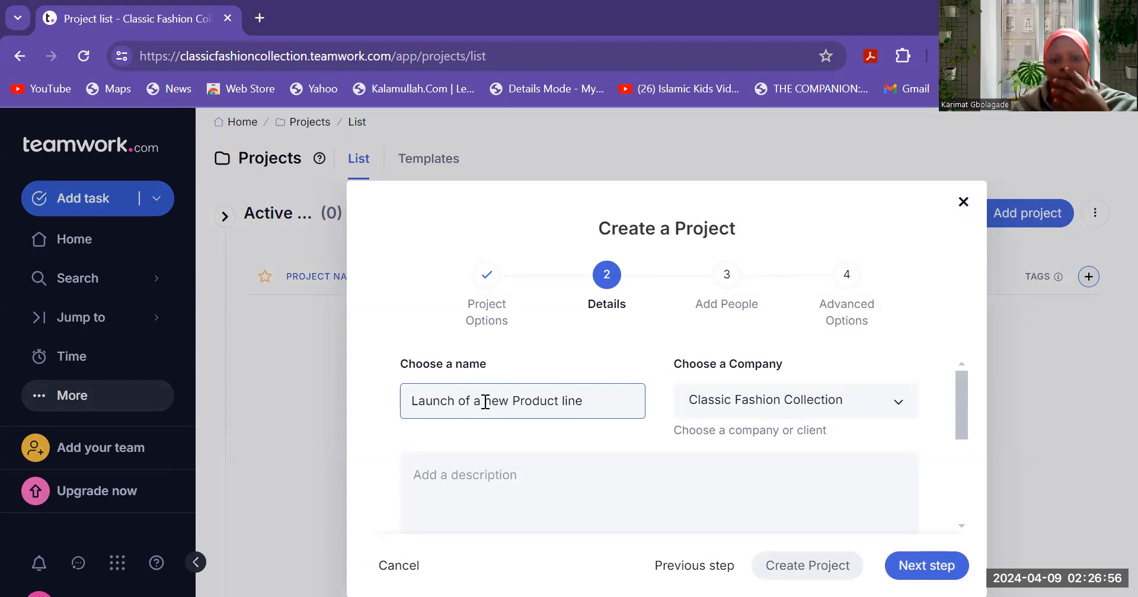
pyautogui.click(521, 399)
pyautogui.press('BackSpace')
pyautogui.write('p')
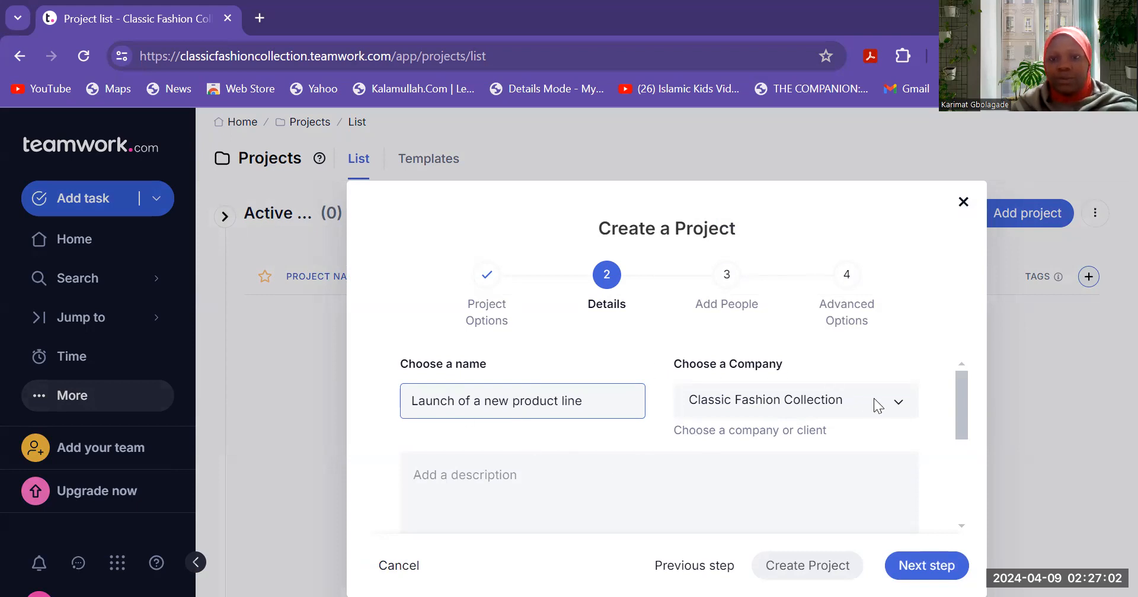
# - Assign company Rayyan Classic Collections and describe it as a workflow for launching a new product line
pyautogui.click(891, 400)
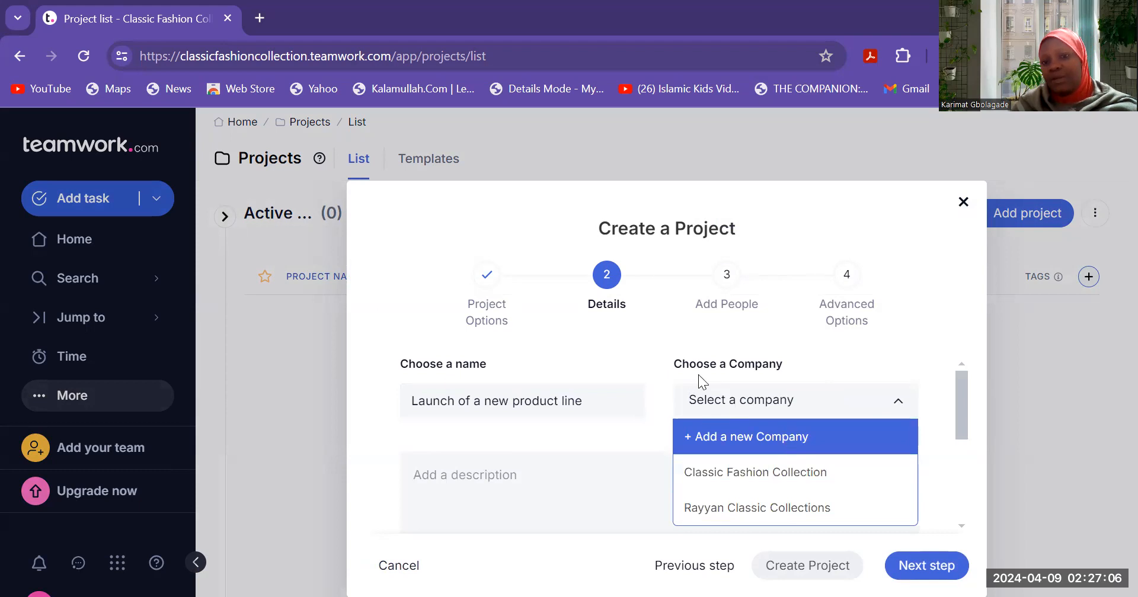
pyautogui.click(771, 518)
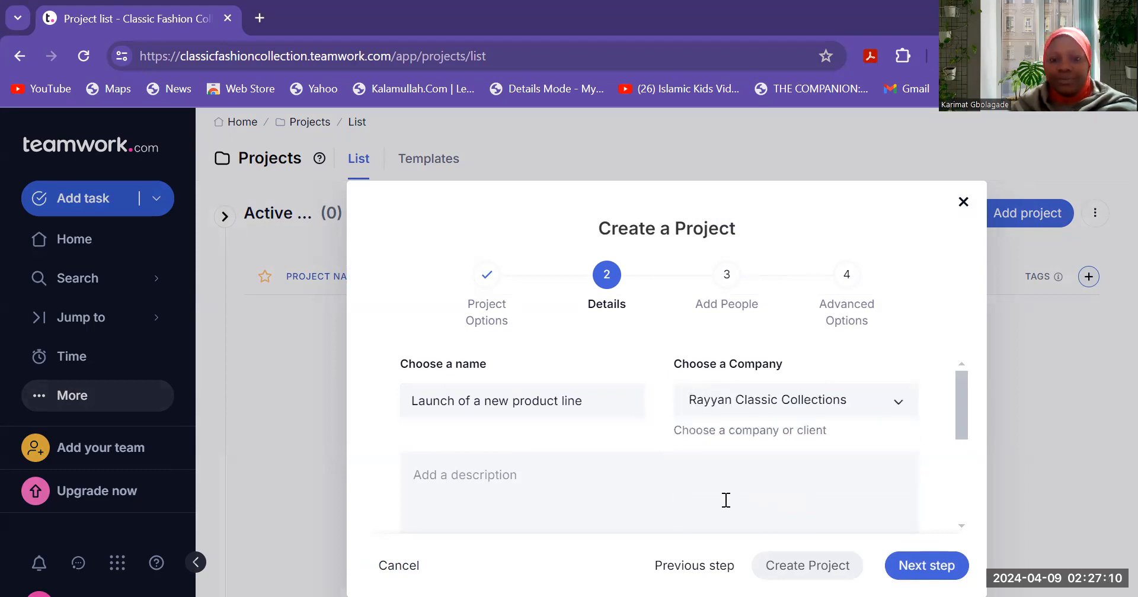
pyautogui.click(566, 467)
pyautogui.write('The]i')
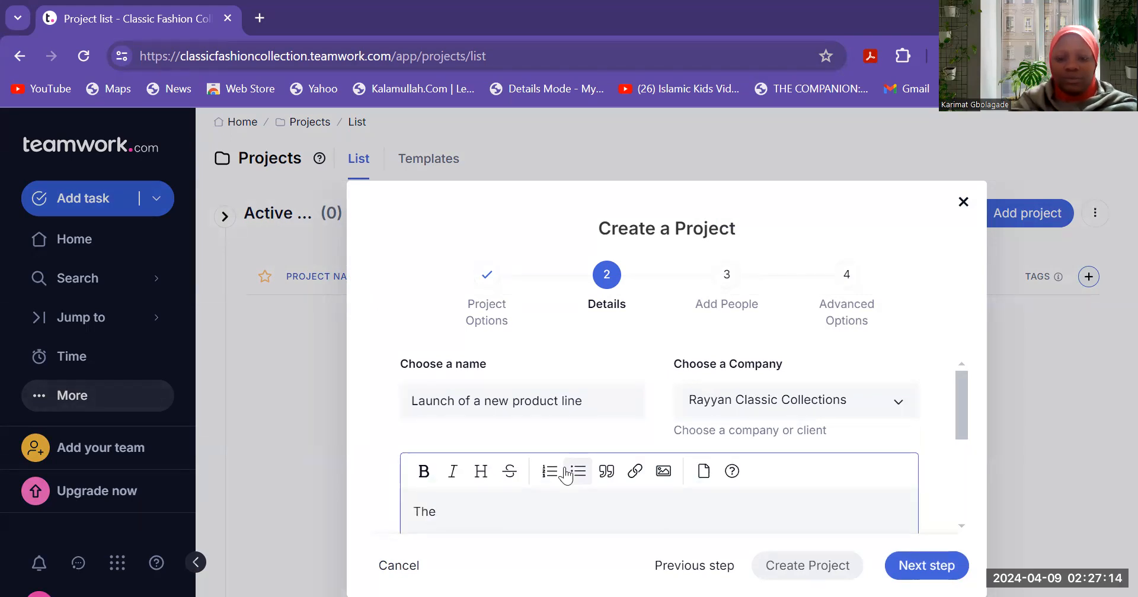
pyautogui.press('BackSpace')
pyautogui.press('BackSpace')
pyautogui.press('BackSpace')
pyautogui.write('is is a w')
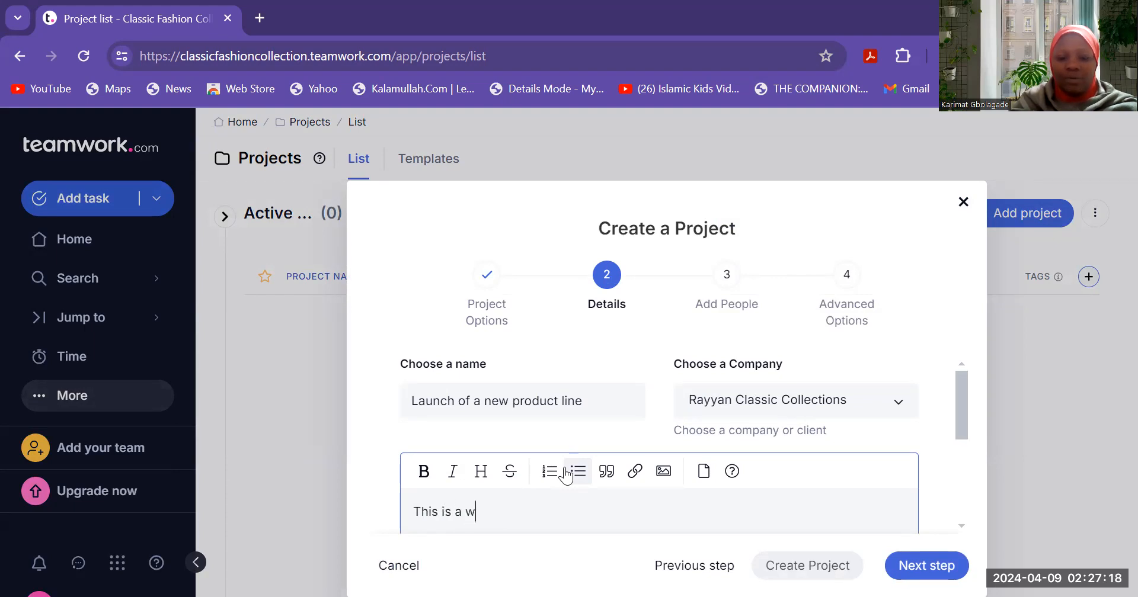
pyautogui.write('orkflow of ')
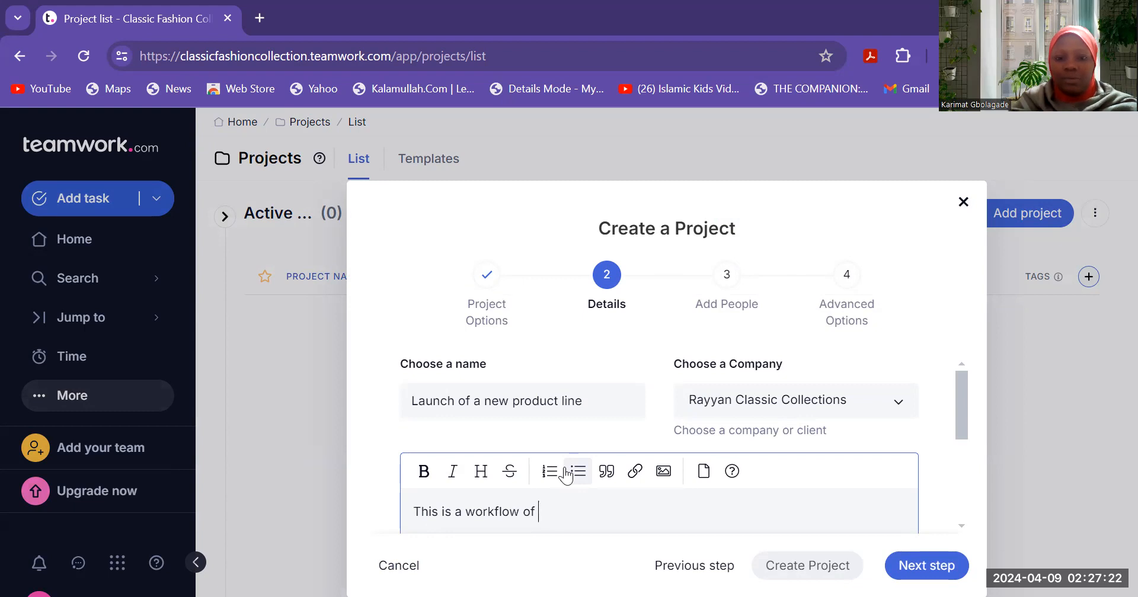
pyautogui.write('t')
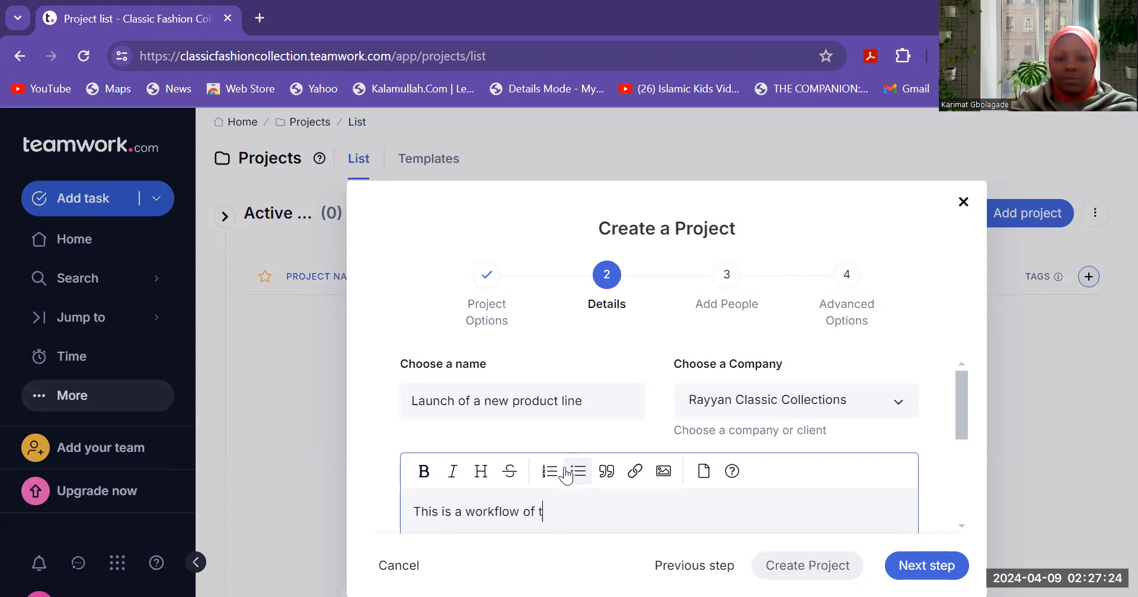
pyautogui.write('he proje')
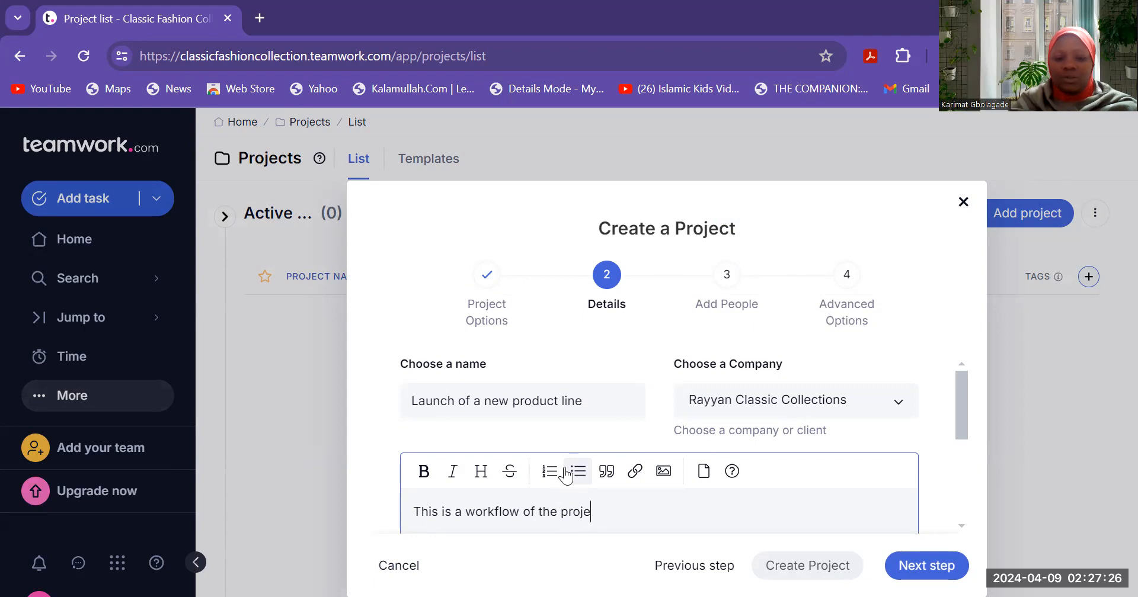
pyautogui.write('ct of l')
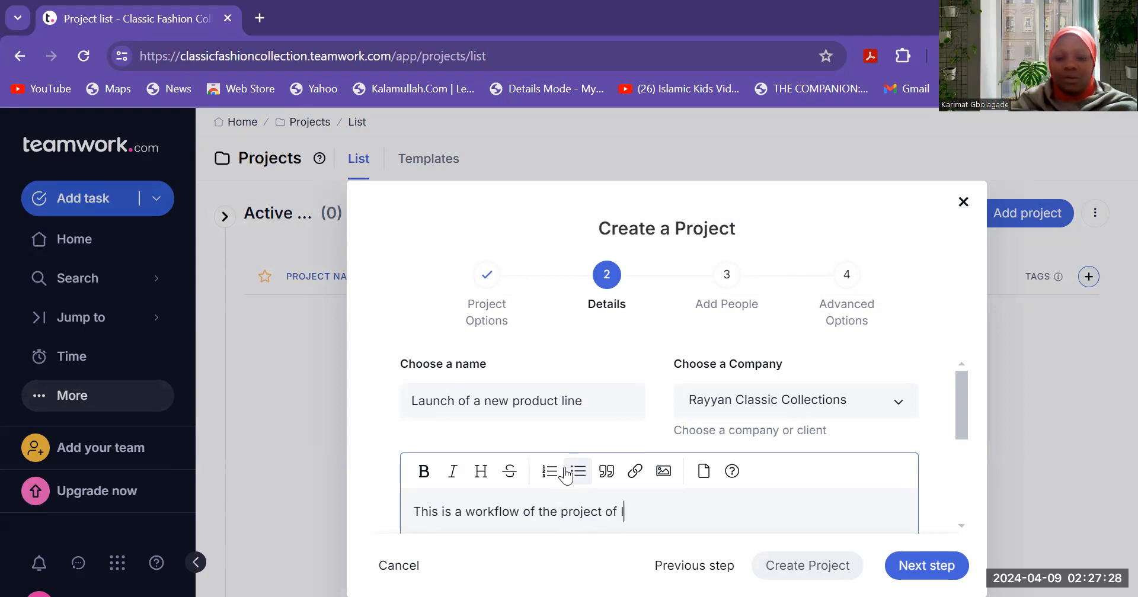
pyautogui.write('aunching ')
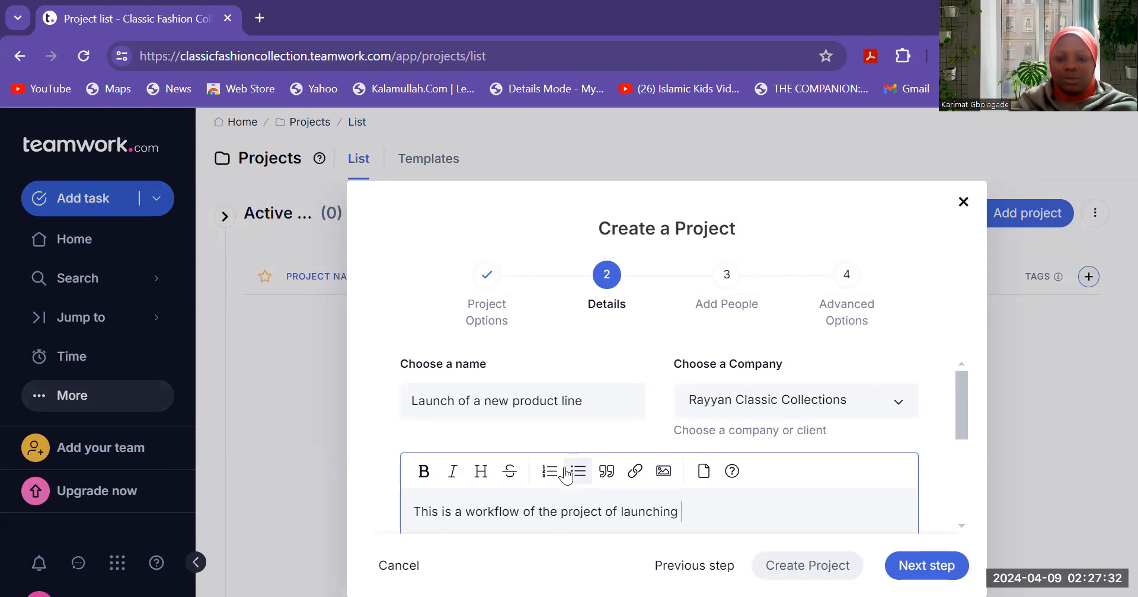
pyautogui.write('a new')
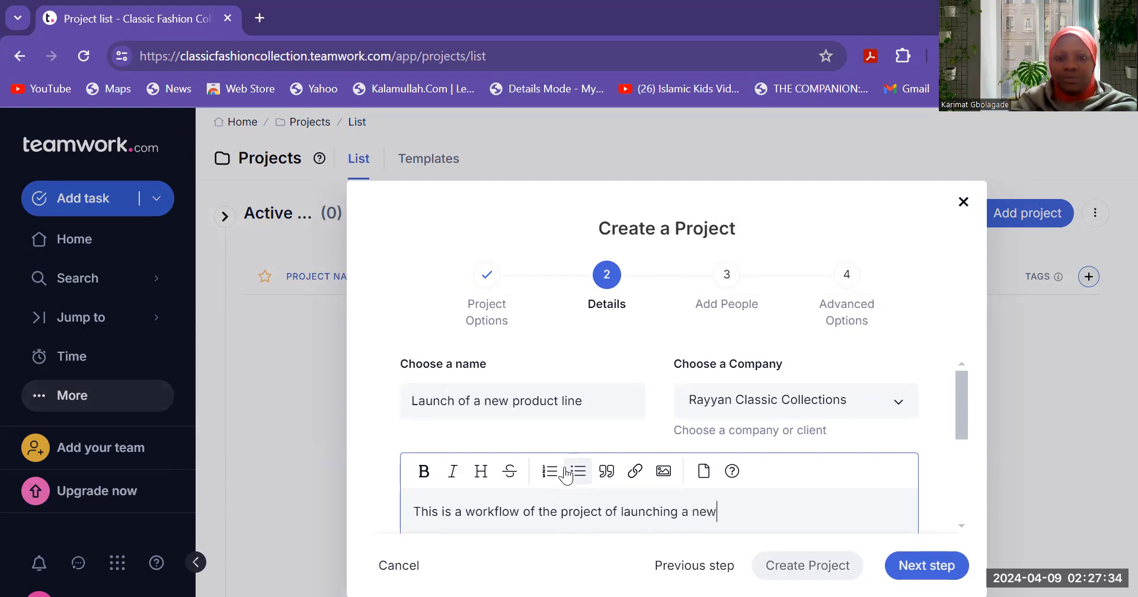
pyautogui.write(' produ')
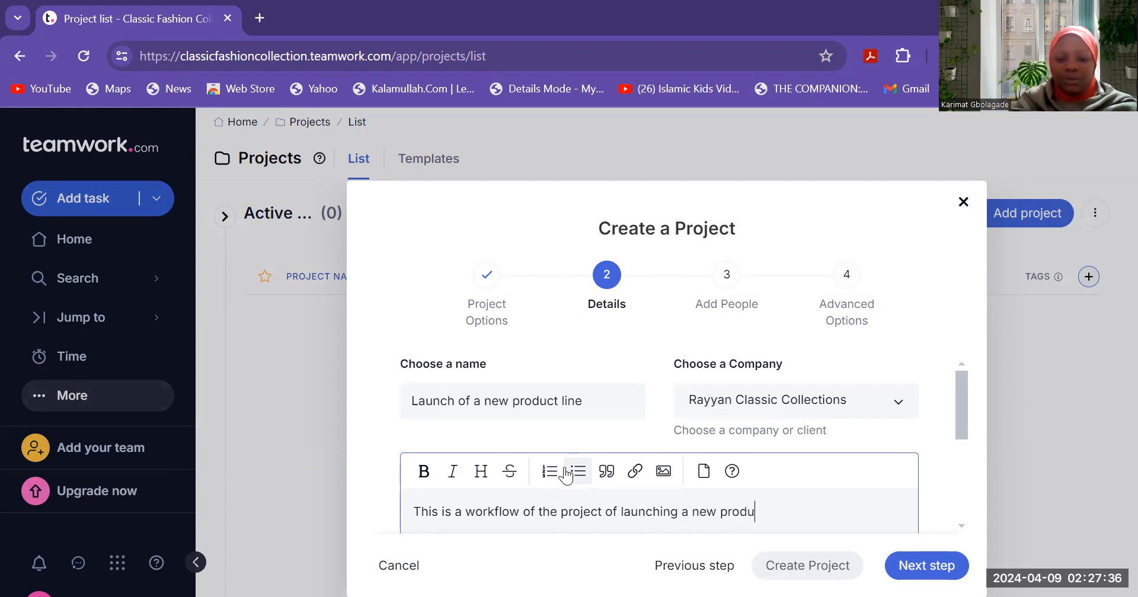
pyautogui.write('ct line')
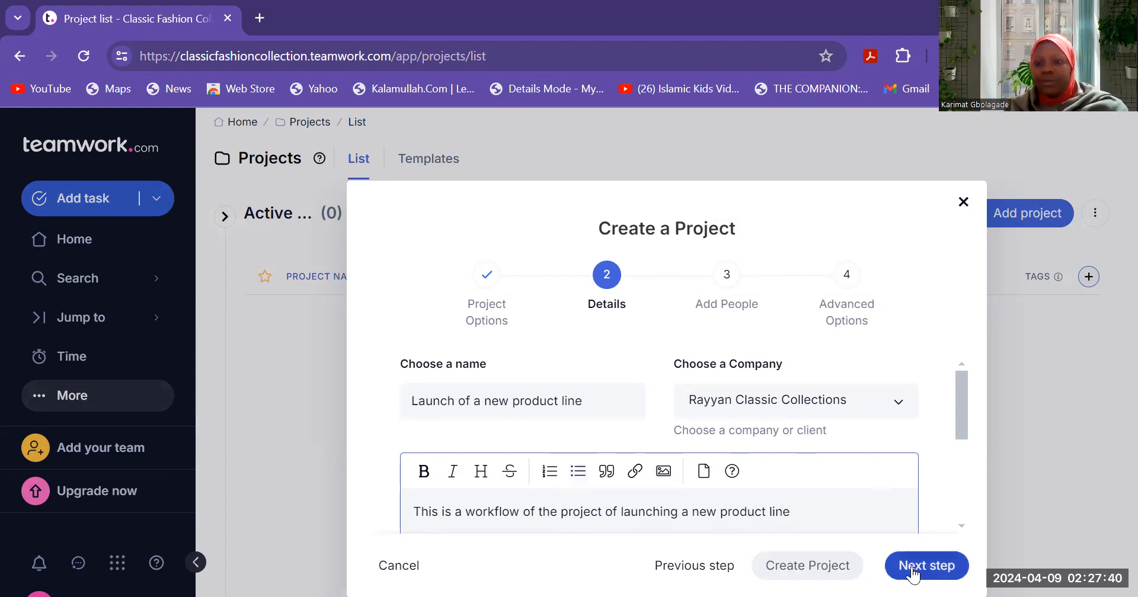
pyautogui.moveTo(960, 411); pyautogui.dragTo(969, 496)
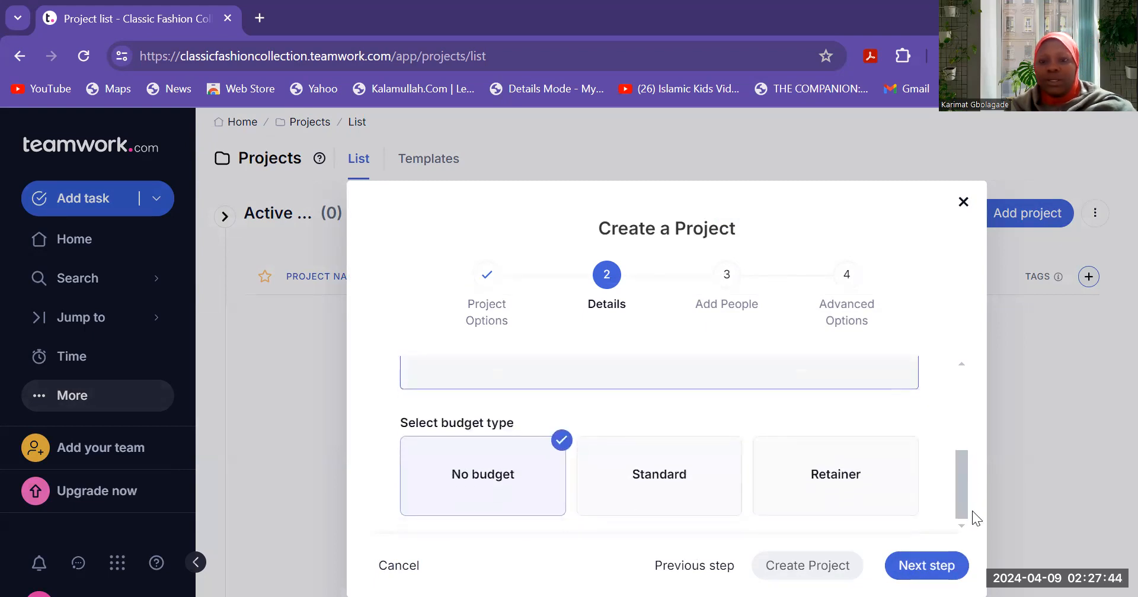
# - Make the only team member project owner and create the project with default advanced options
pyautogui.click(945, 567)
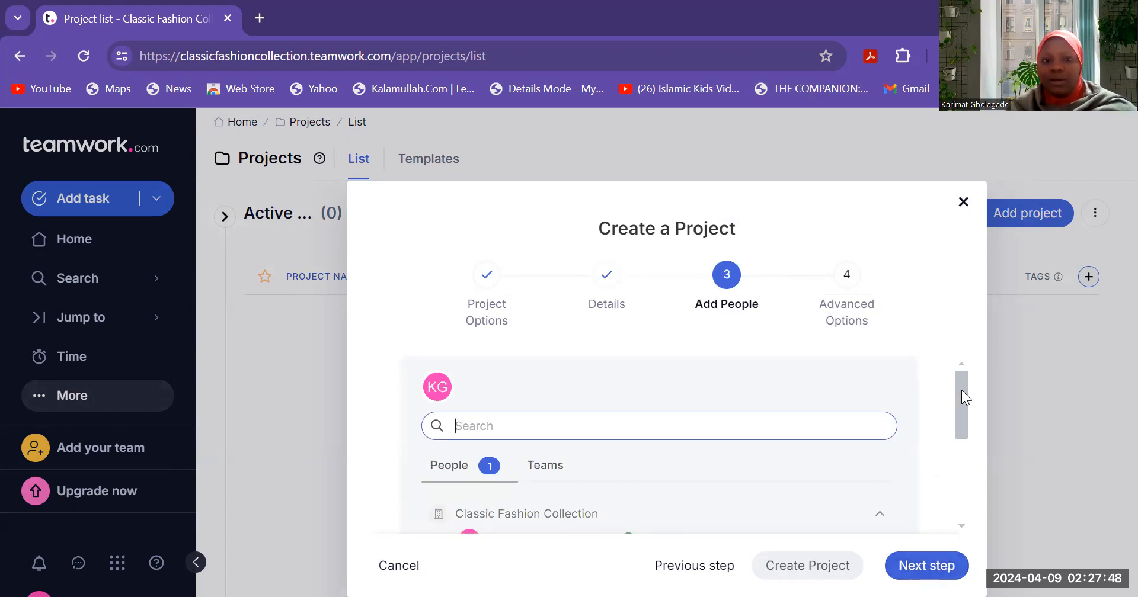
pyautogui.moveTo(961, 390); pyautogui.dragTo(971, 468)
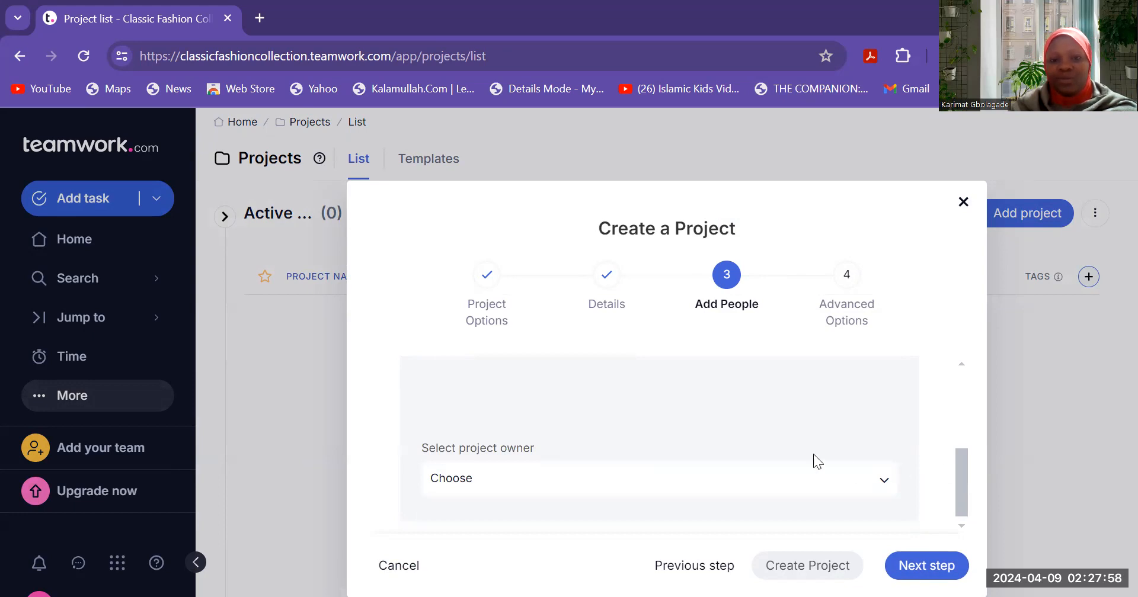
pyautogui.click(756, 484)
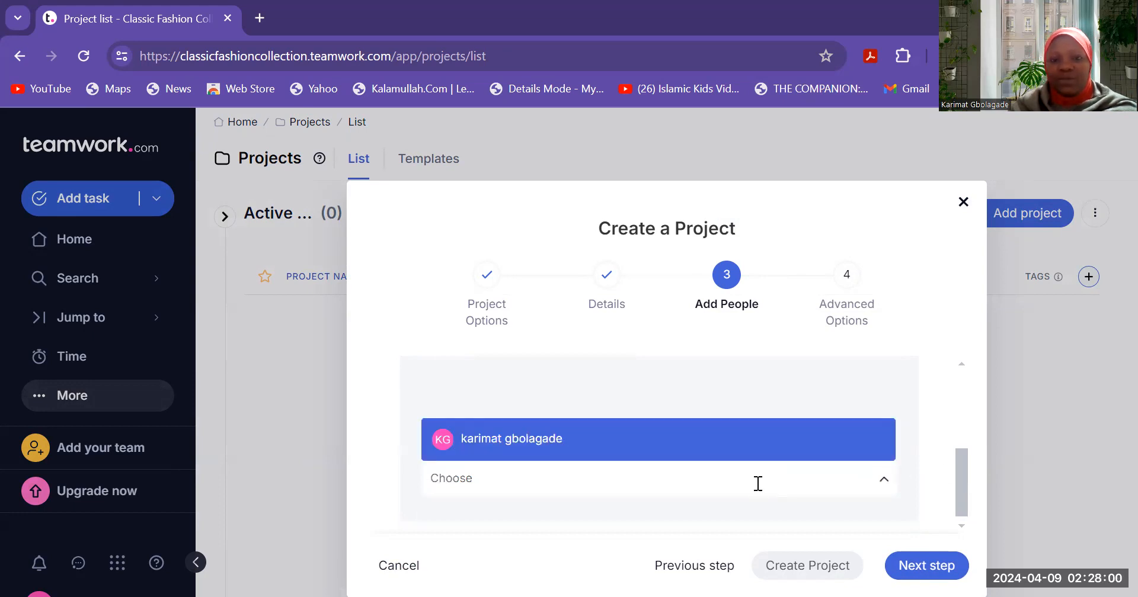
pyautogui.click(686, 448)
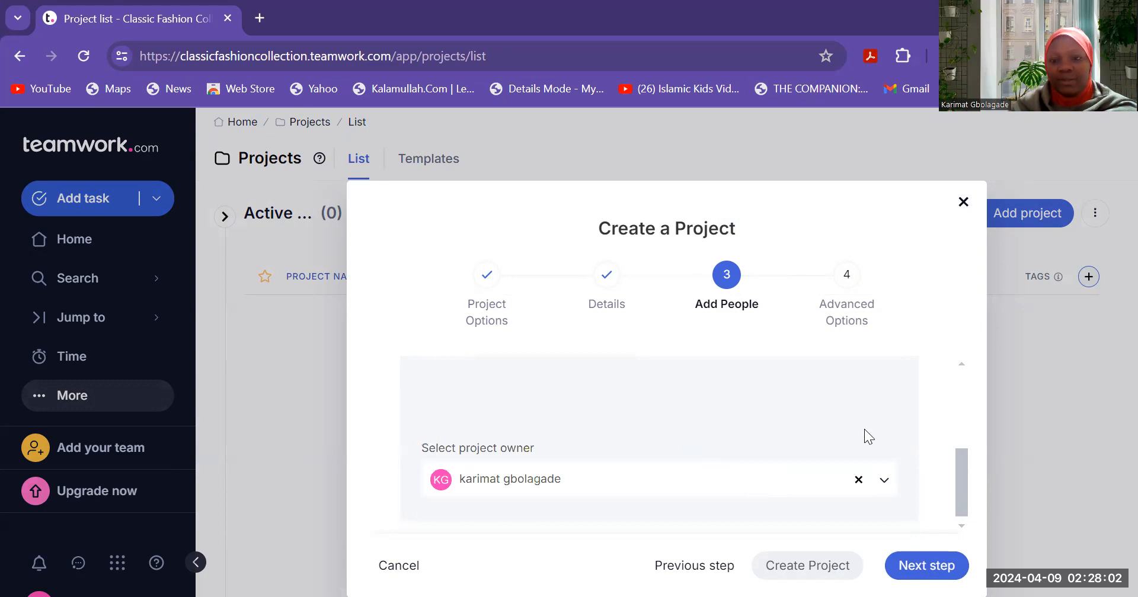
pyautogui.click(912, 568)
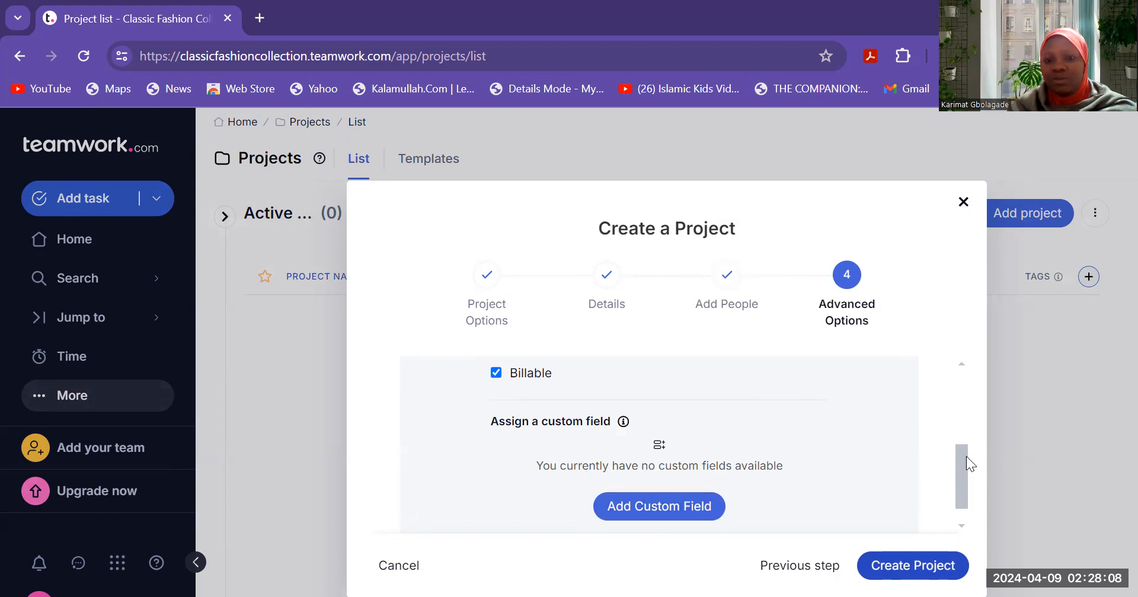
pyautogui.moveTo(966, 457); pyautogui.dragTo(963, 465)
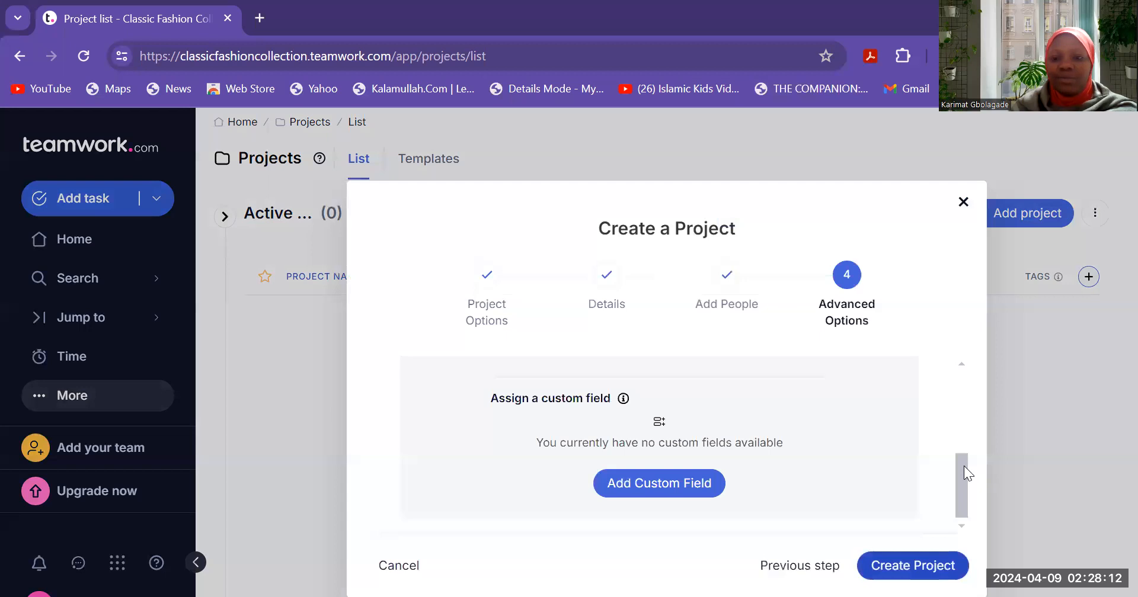
pyautogui.click(923, 569)
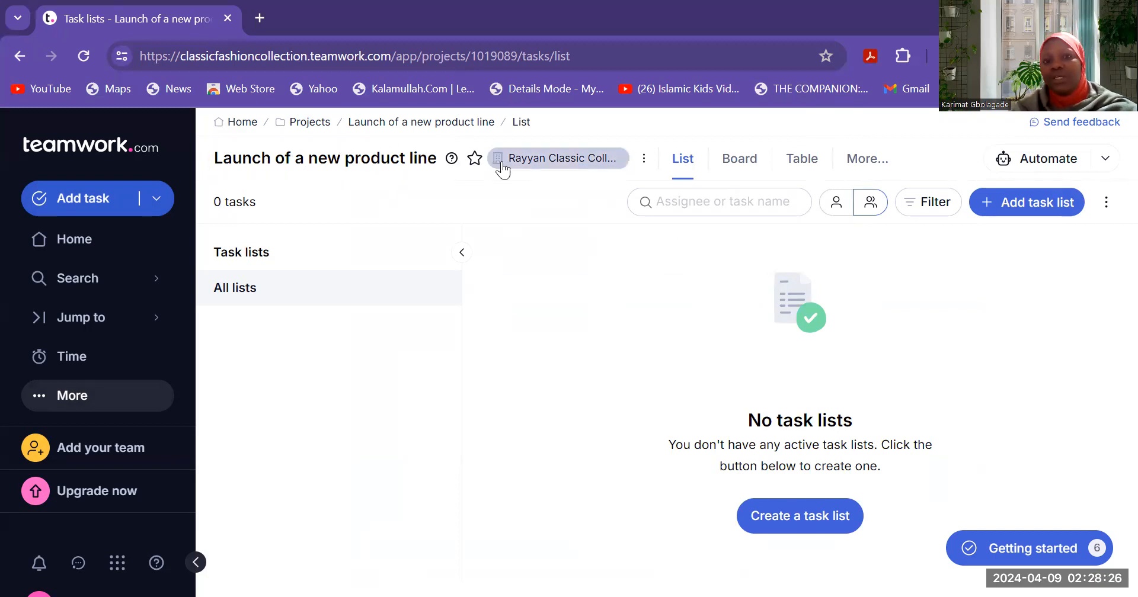
# - Glance at the company's project list, then bring up the 'Add your team' invitation form
pyautogui.click(551, 157)
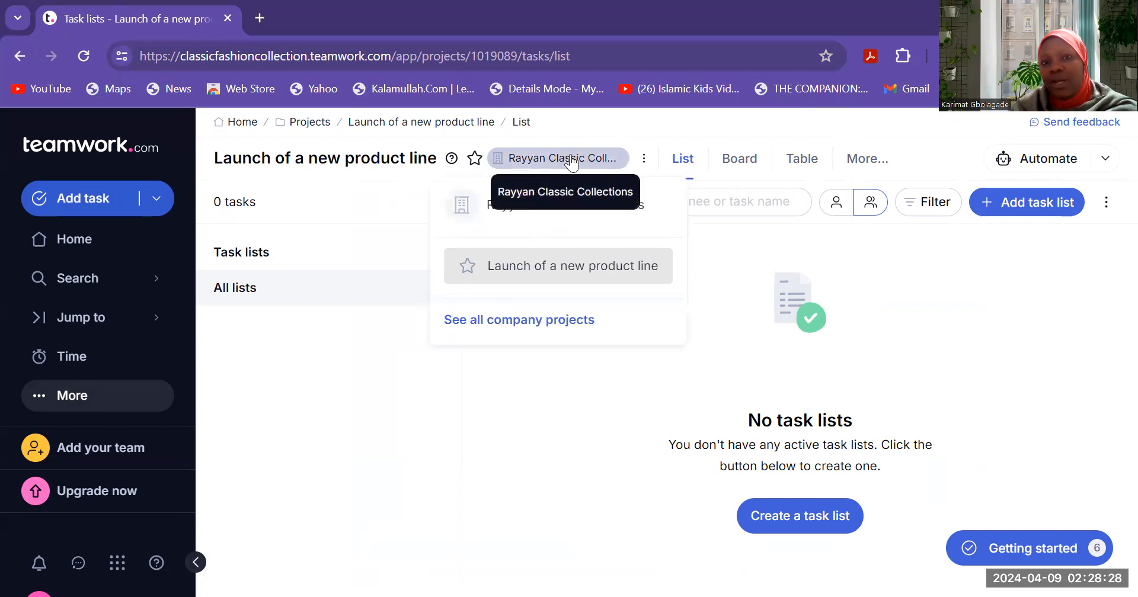
pyautogui.click(343, 308)
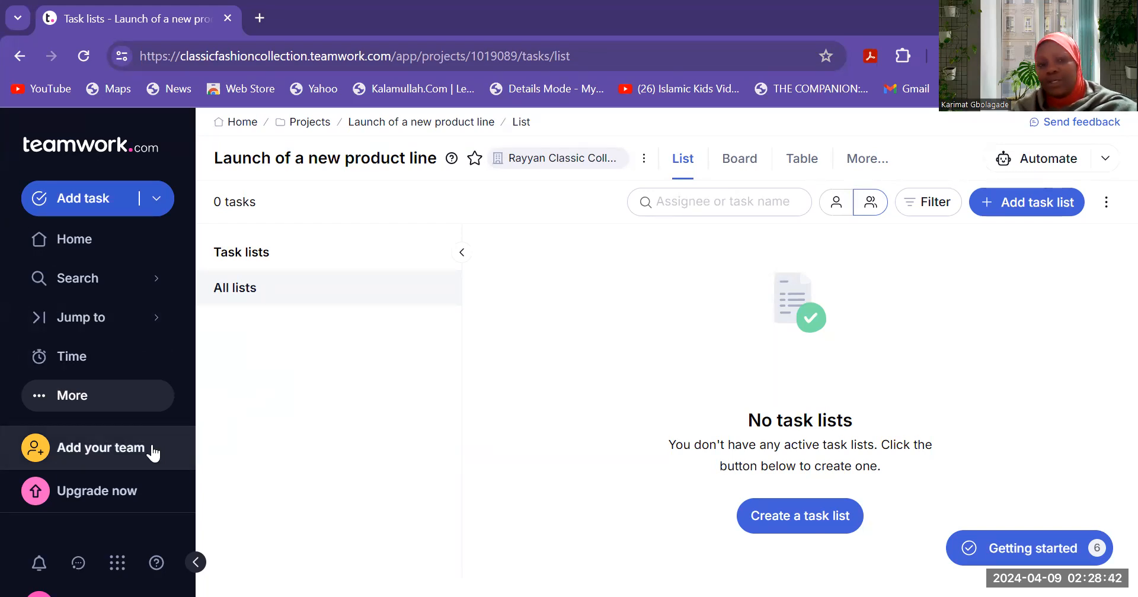
pyautogui.click(102, 454)
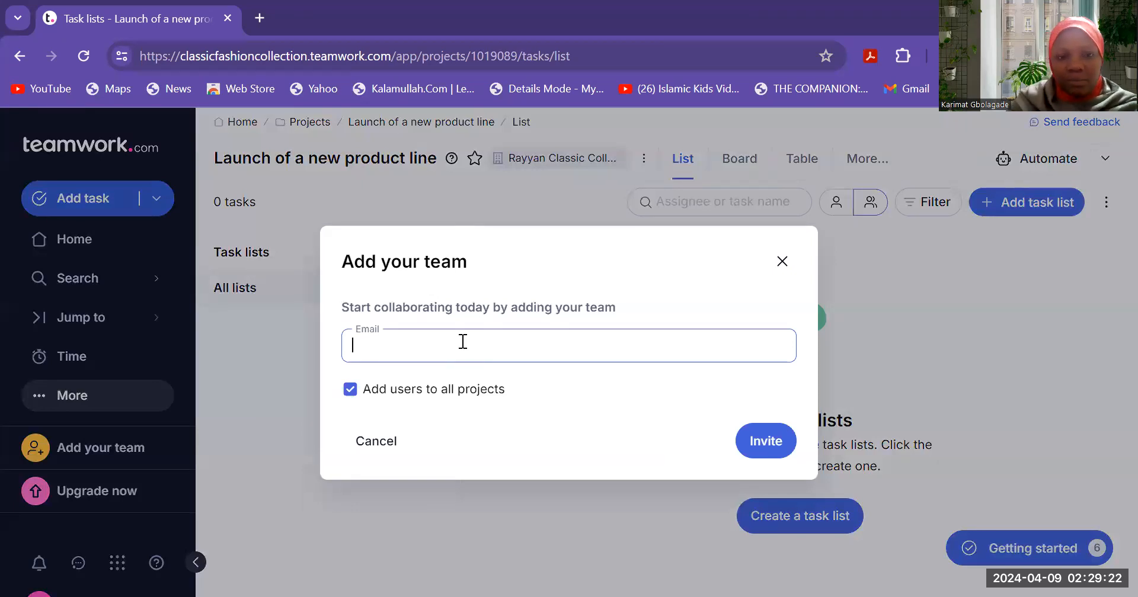
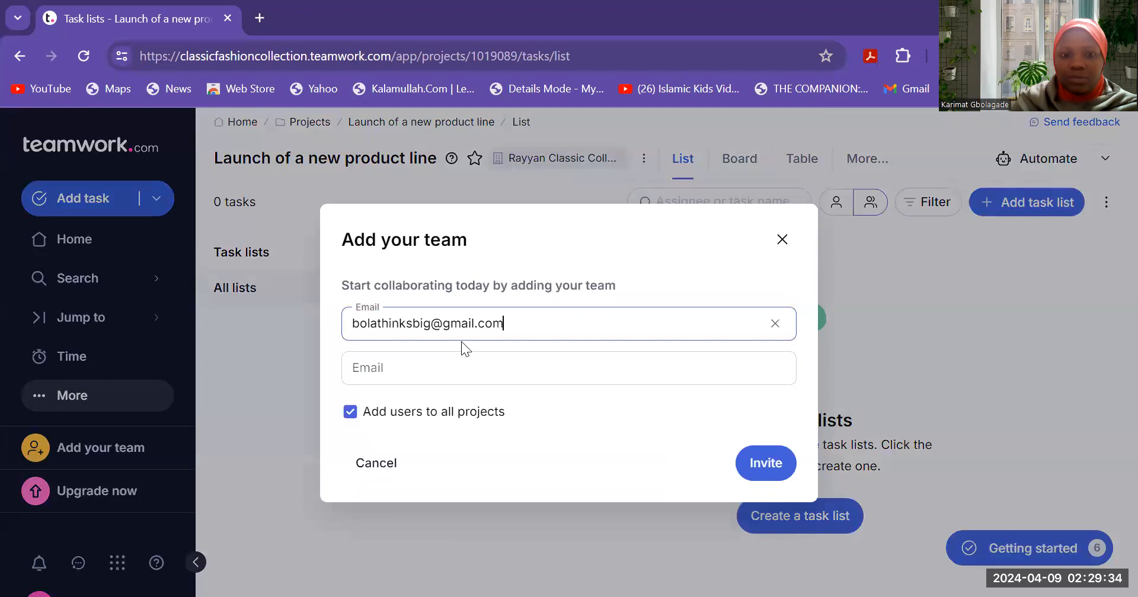
# - Invite two teammates by their e-mail addresses to all projects and dismiss the confirmation
pyautogui.click(496, 380)
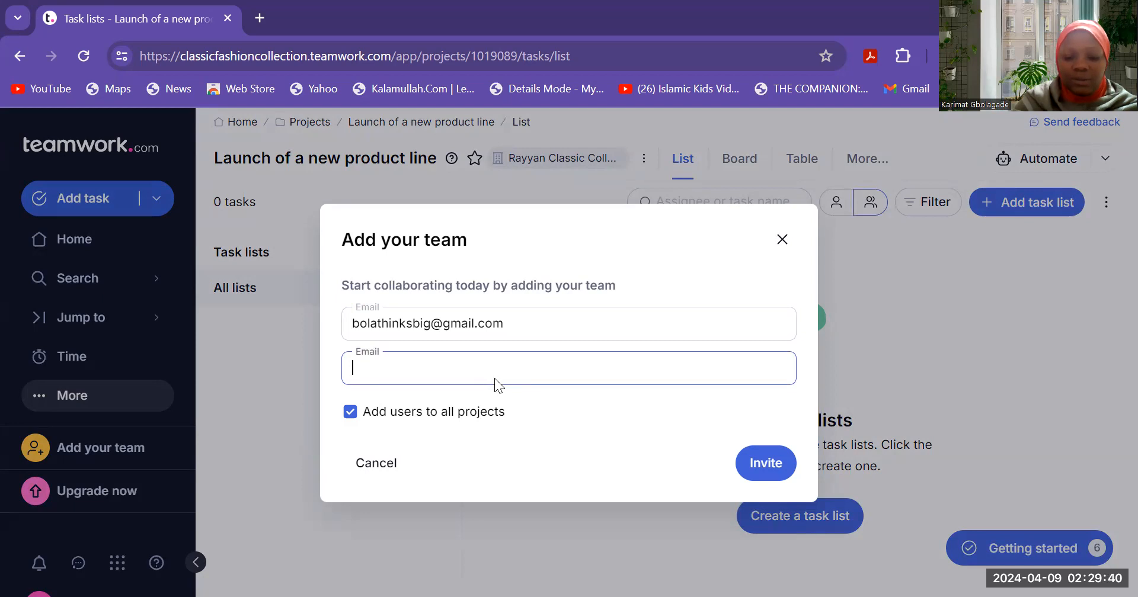
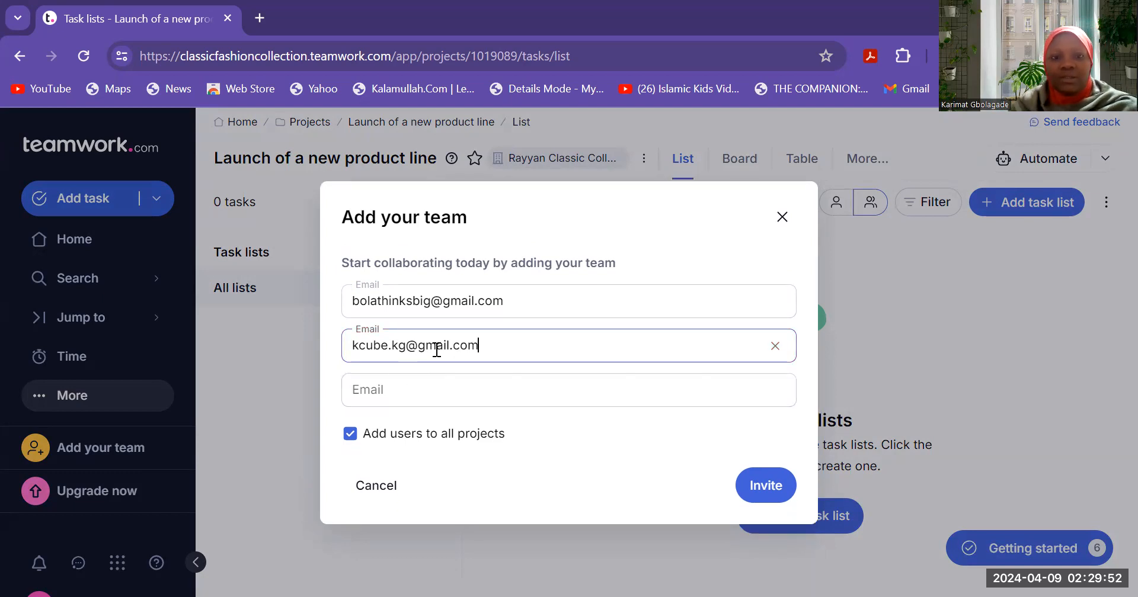
pyautogui.click(783, 489)
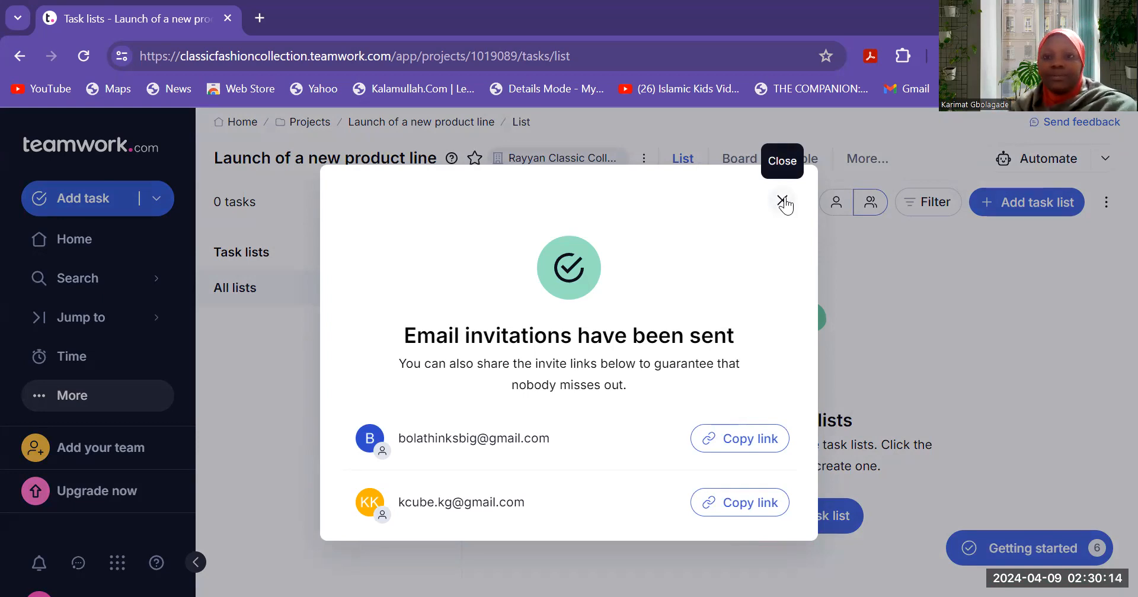
pyautogui.click(782, 201)
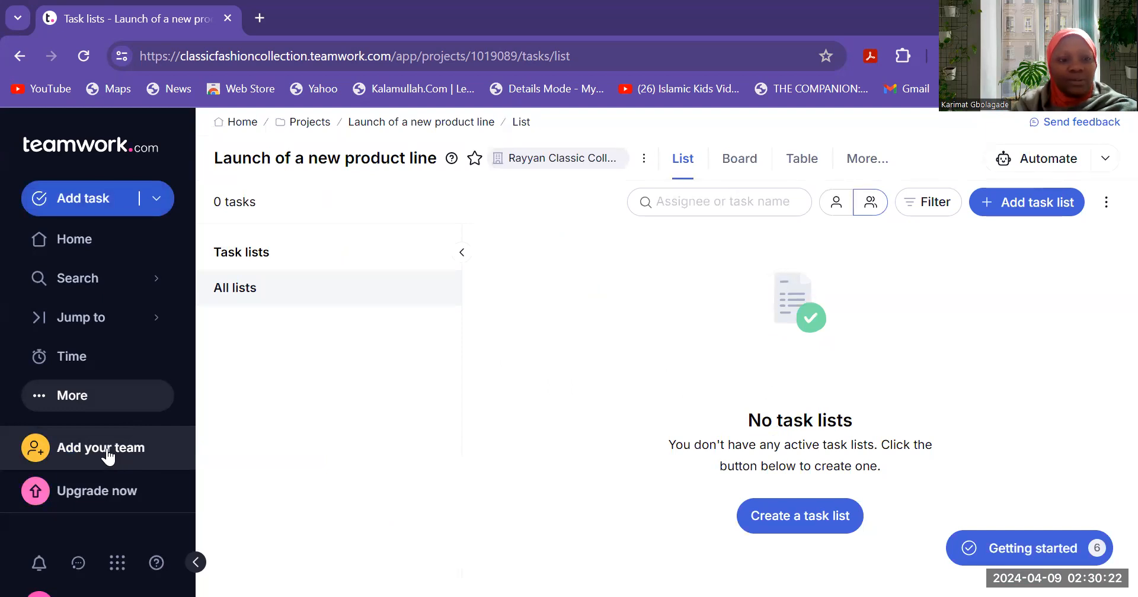
# - Open the People directory and select all three members: the owner and both invitees
pyautogui.click(65, 397)
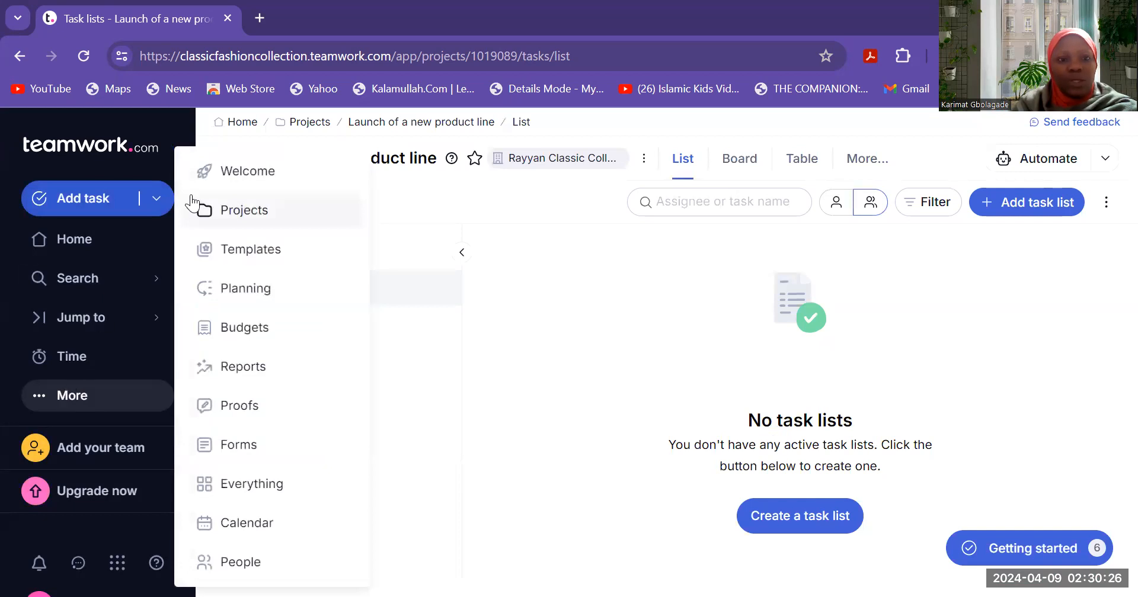
pyautogui.click(261, 563)
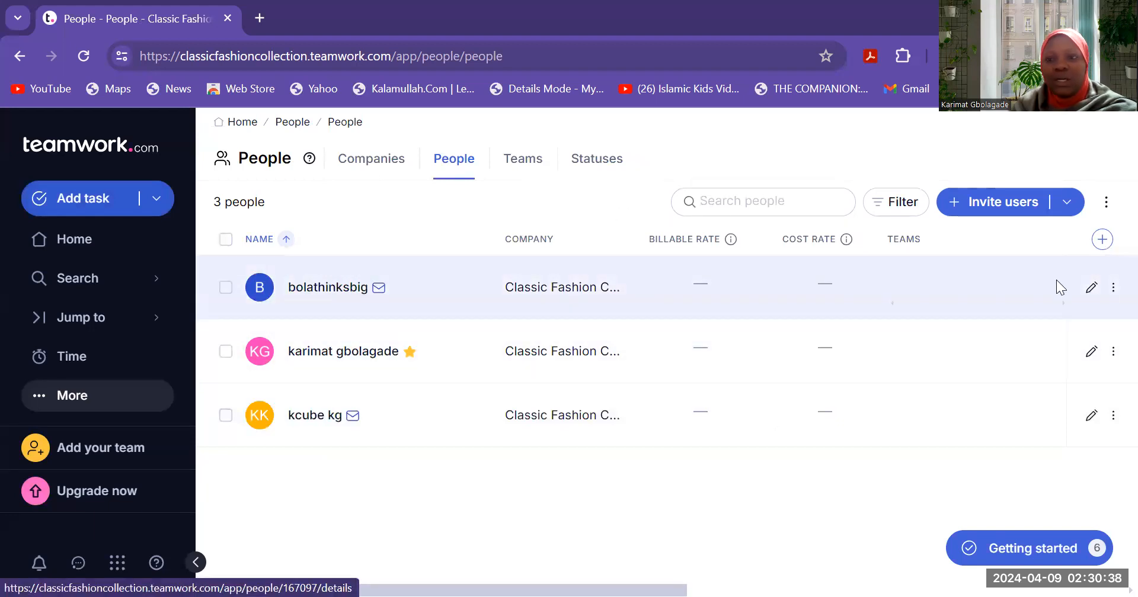
pyautogui.click(1113, 287)
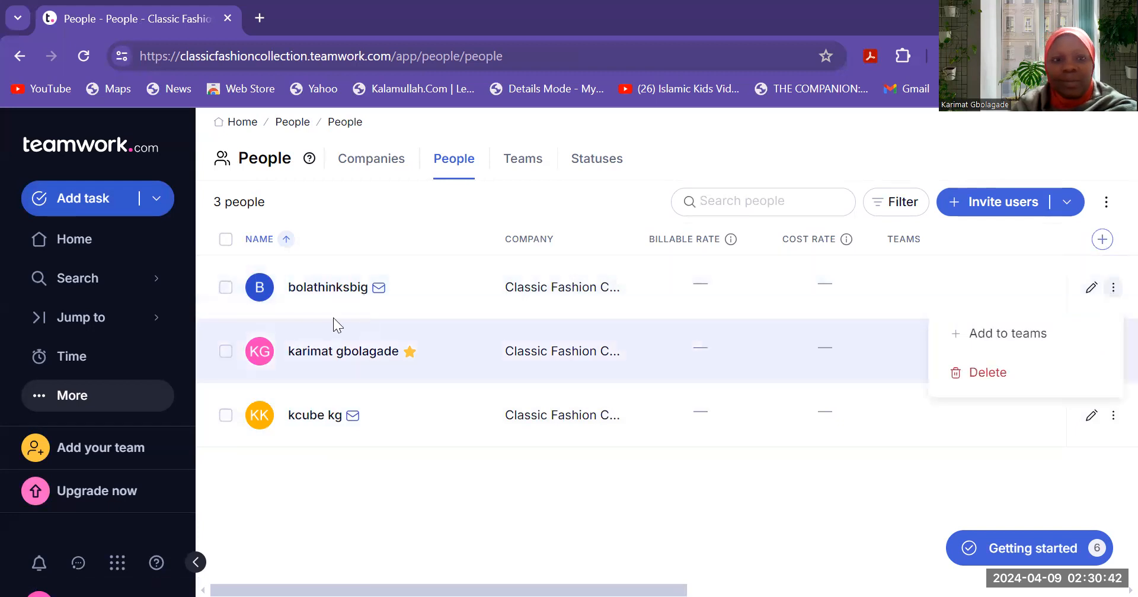
pyautogui.click(225, 289)
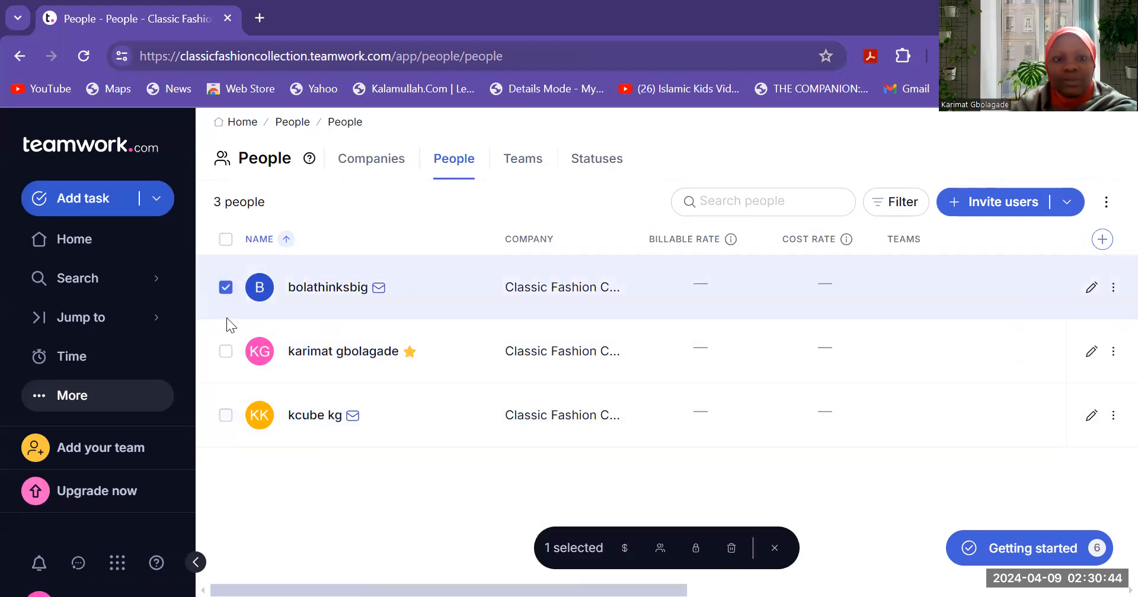
pyautogui.click(226, 353)
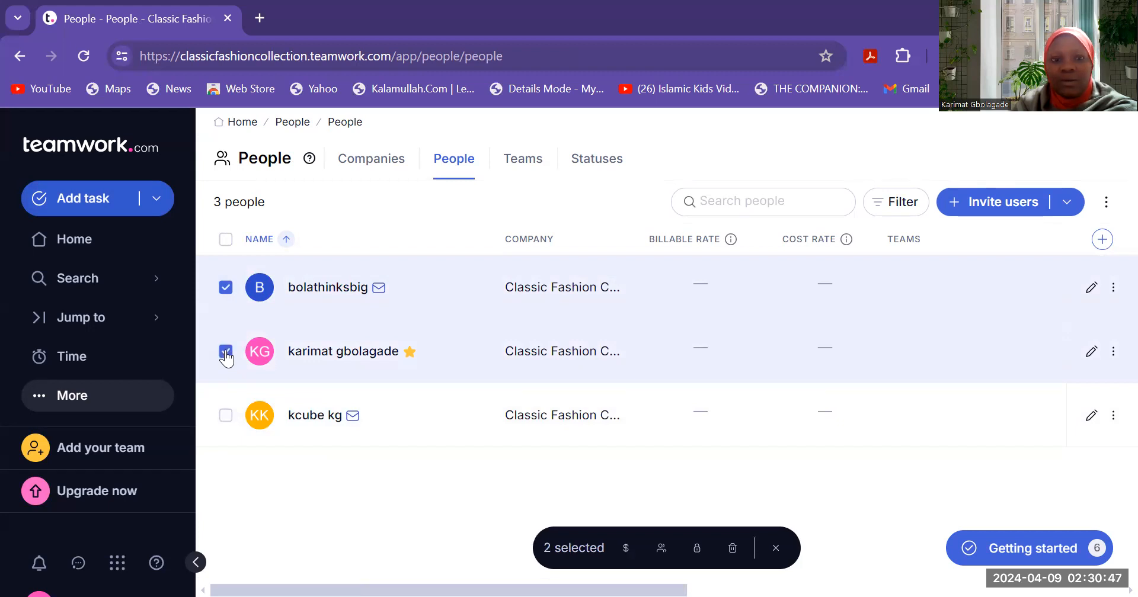
pyautogui.click(219, 418)
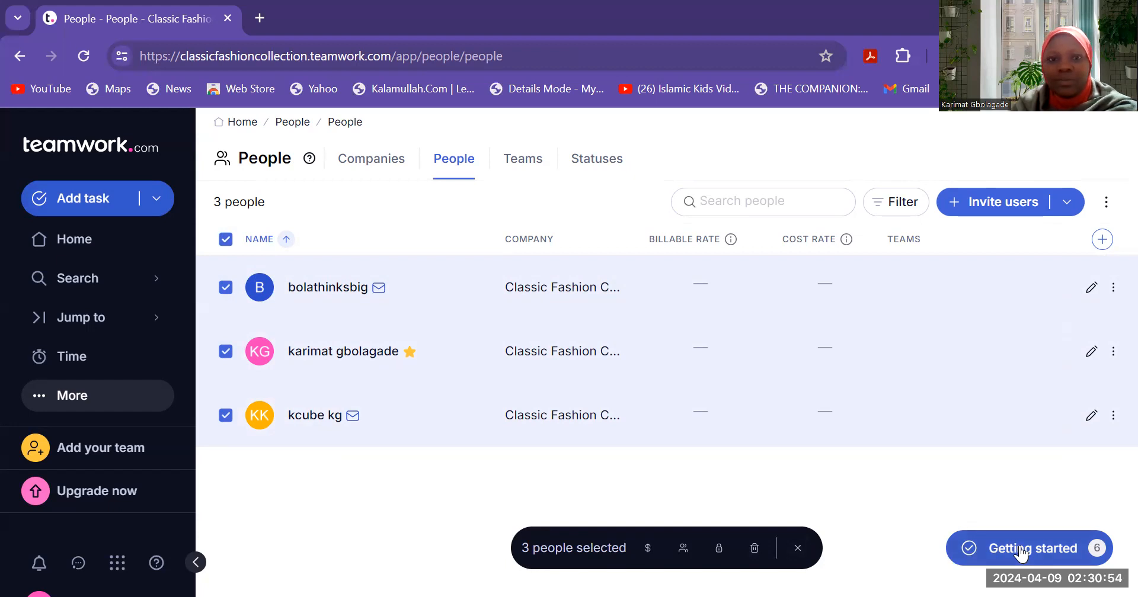
# - Look through the Teams, Statuses and Companies sections, then start a new team from Teams
pyautogui.click(535, 161)
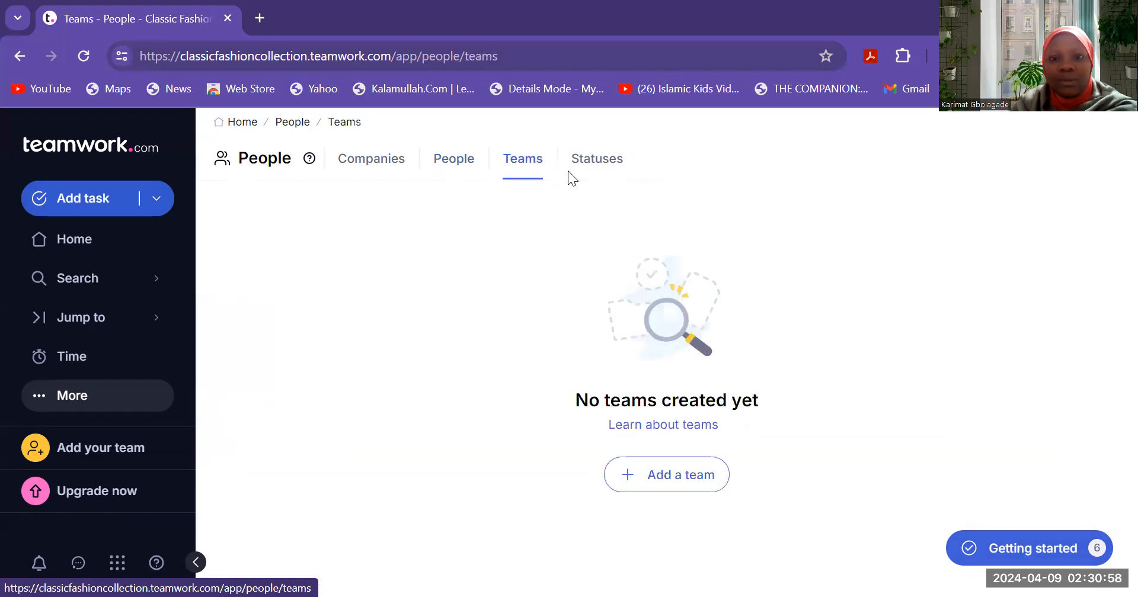
pyautogui.click(596, 172)
pyautogui.click(519, 161)
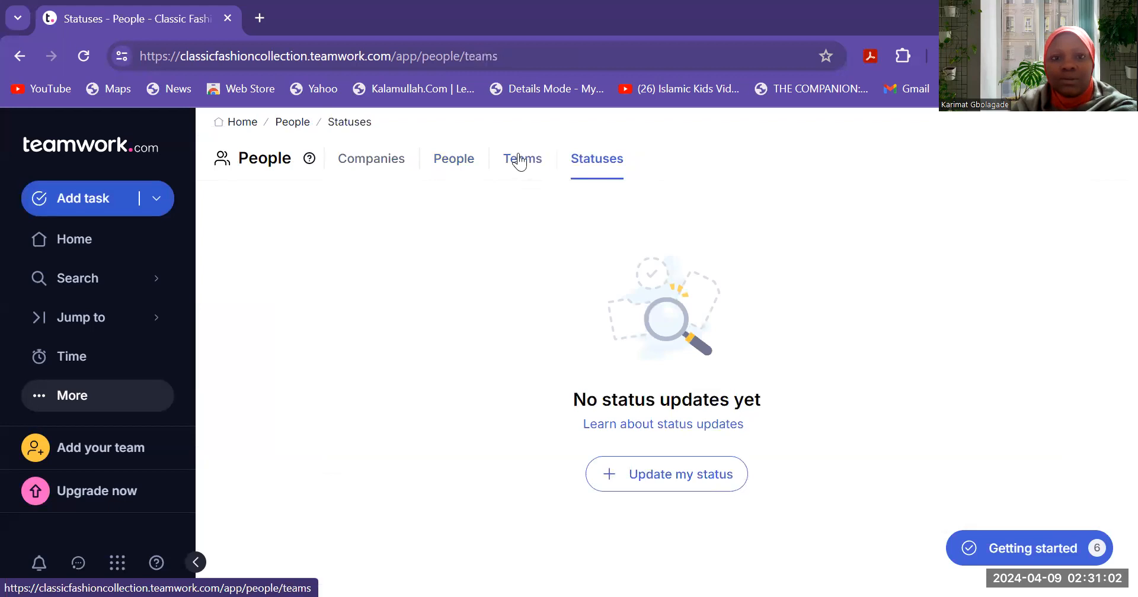
pyautogui.click(381, 158)
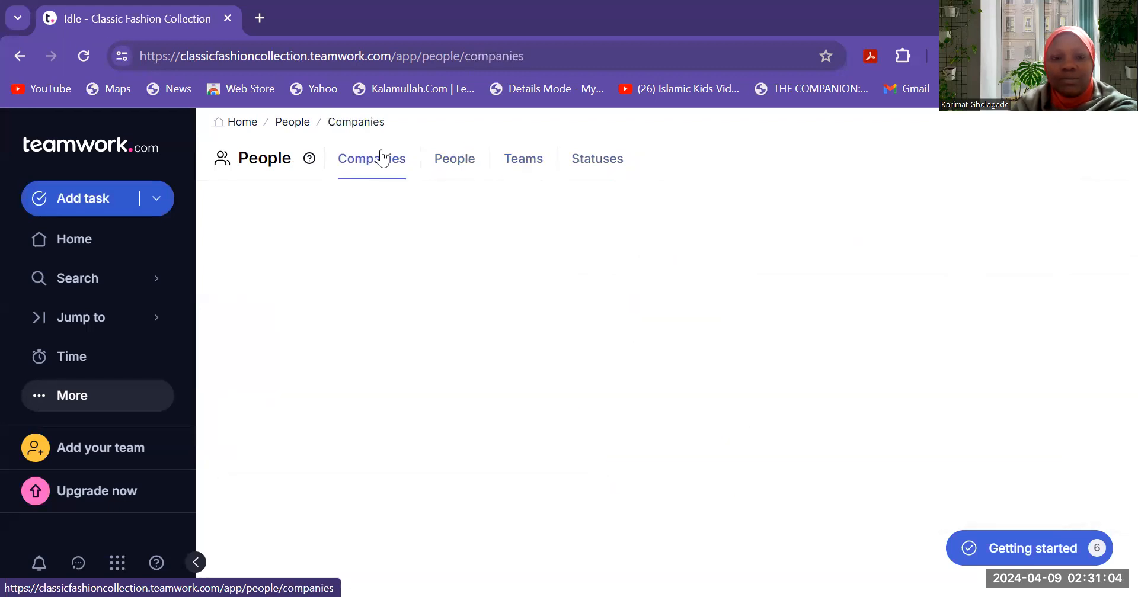
pyautogui.click(532, 158)
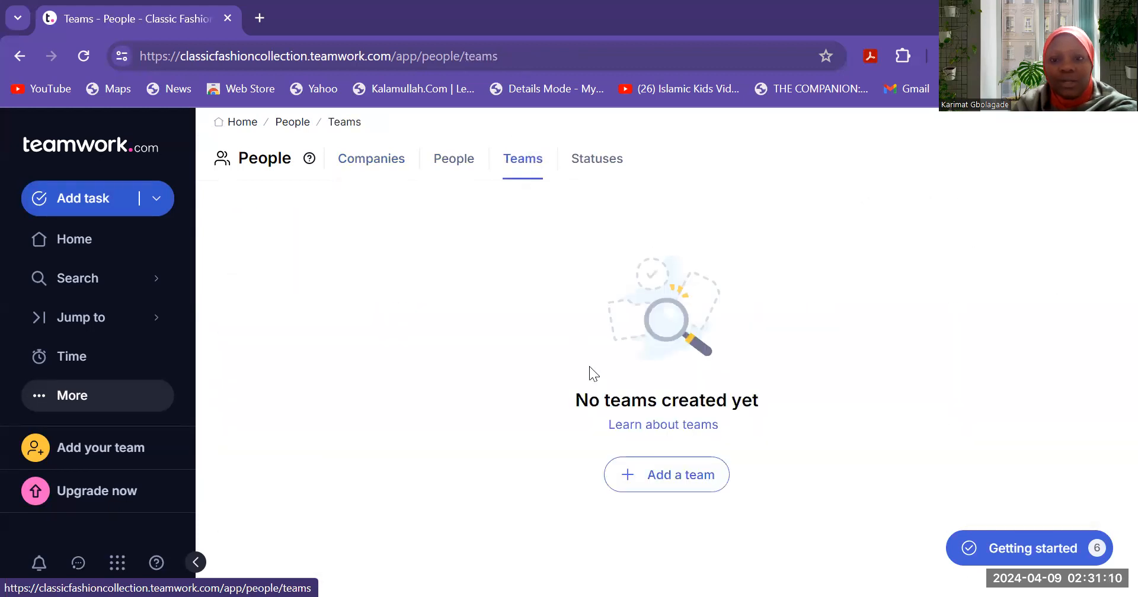
pyautogui.click(679, 480)
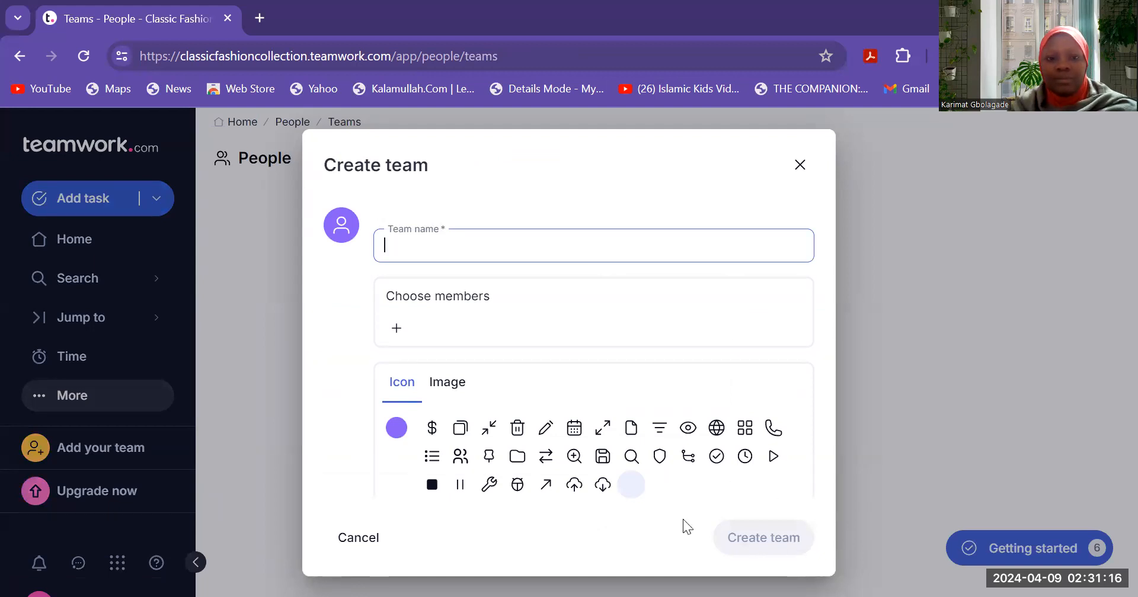
# - Create the team 'Launch of a new product line' with yourself and both invited teammates
pyautogui.write('L')
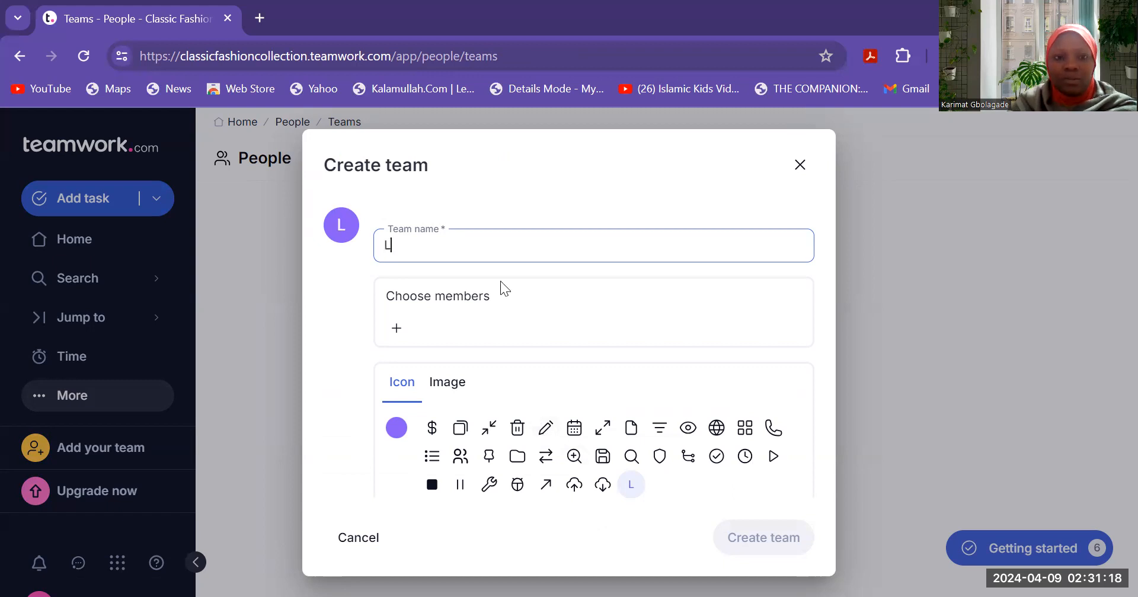
pyautogui.write('aunch o')
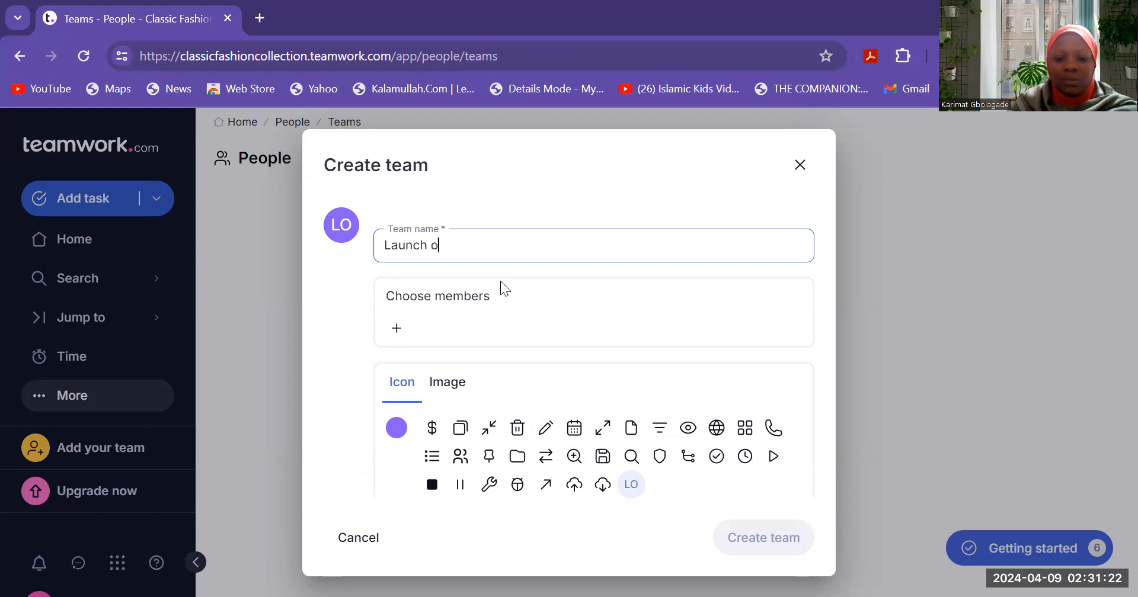
pyautogui.write('f a ne')
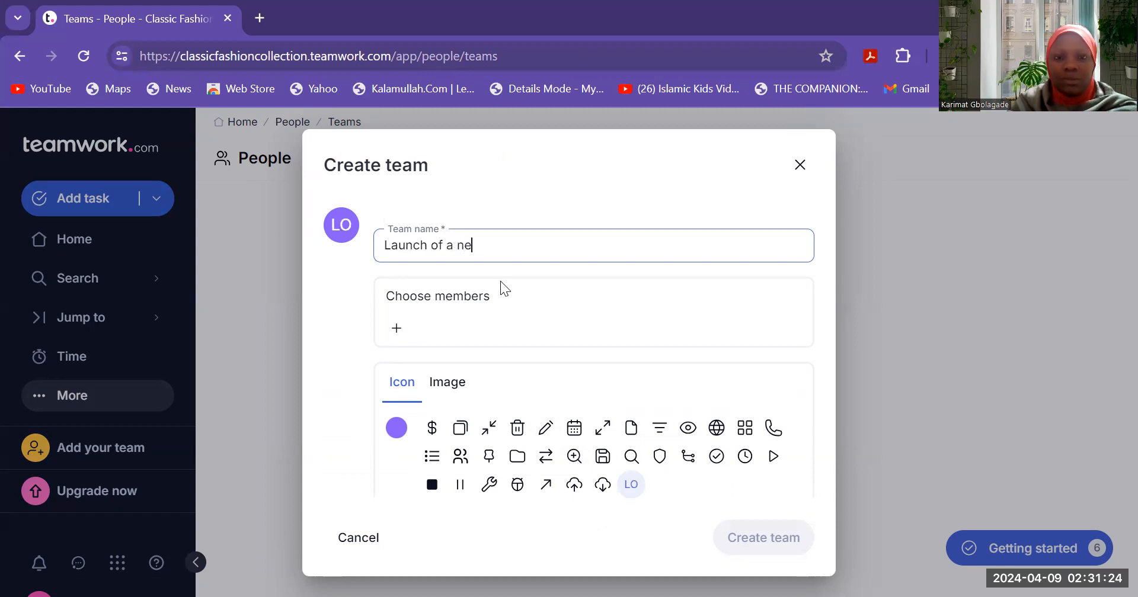
pyautogui.write('w prod')
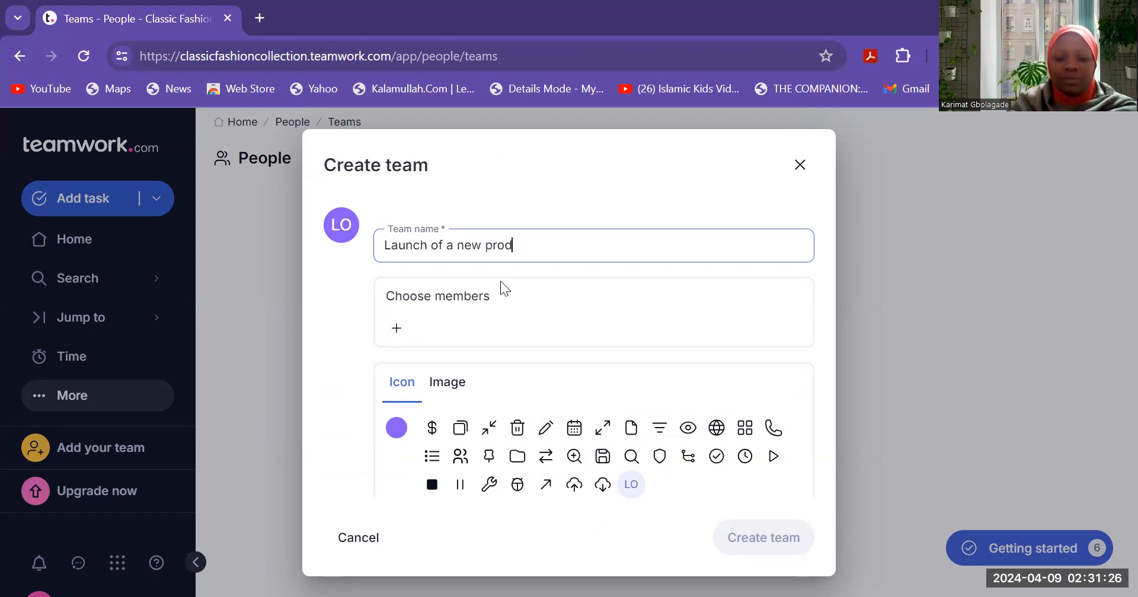
pyautogui.write('uct line')
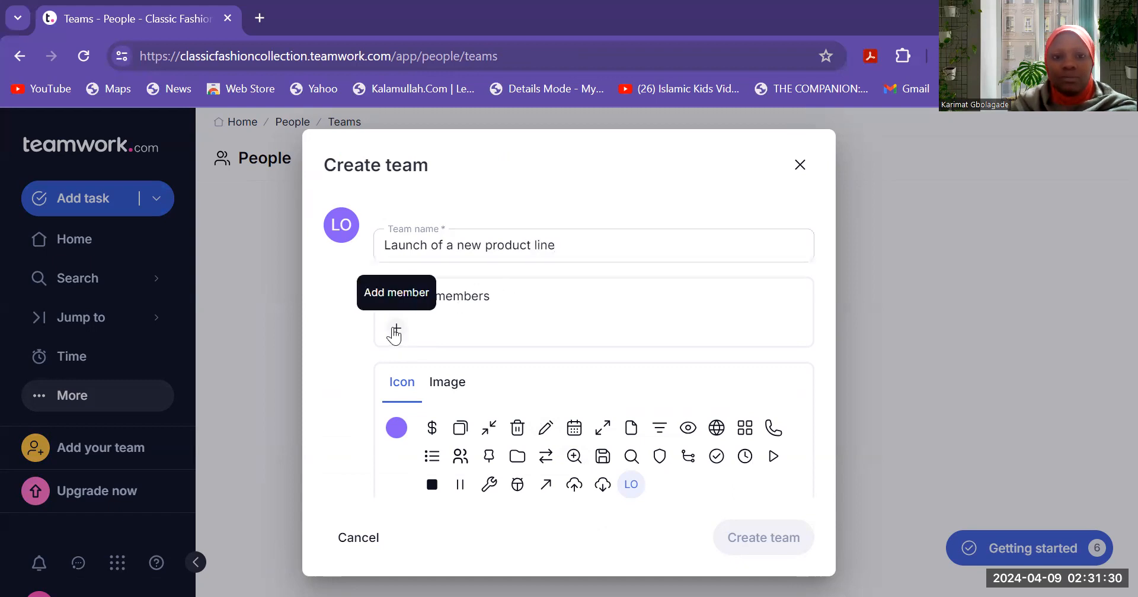
pyautogui.click(396, 329)
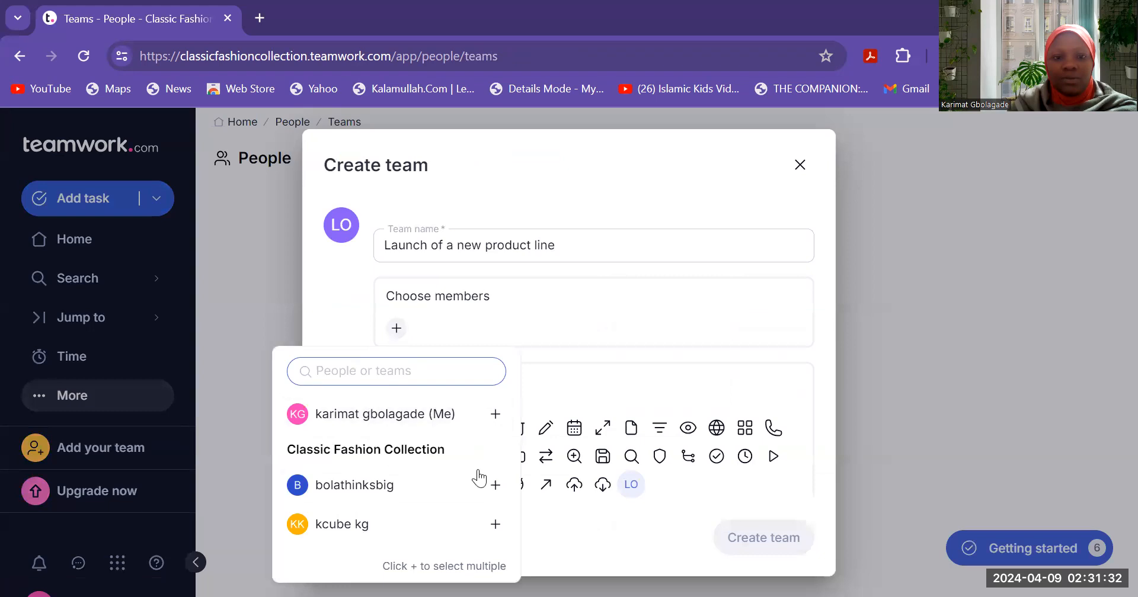
pyautogui.click(495, 485)
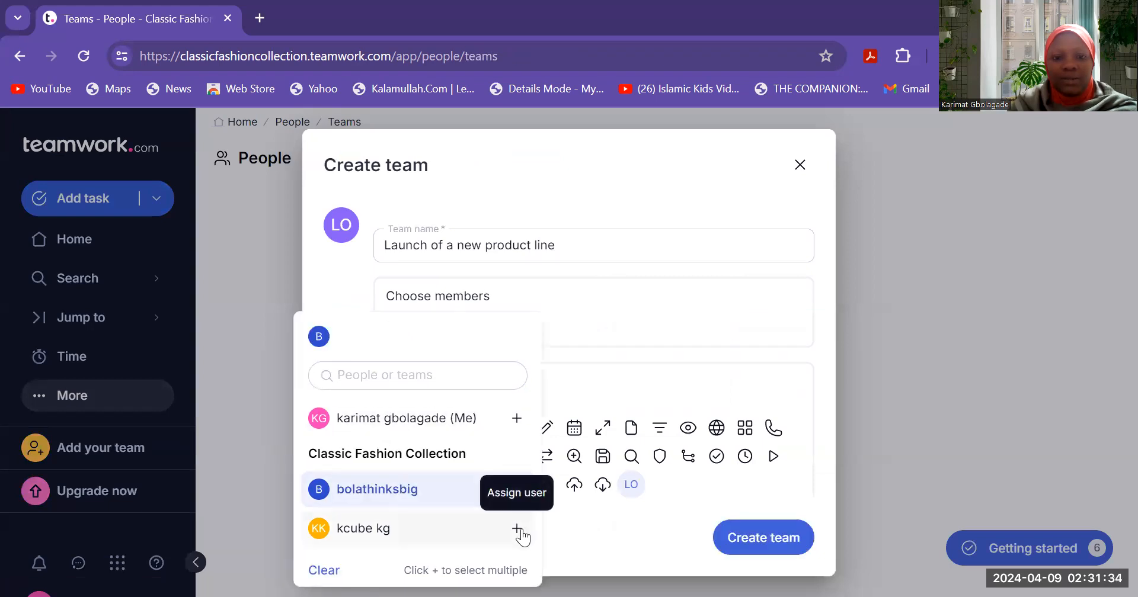
pyautogui.click(517, 528)
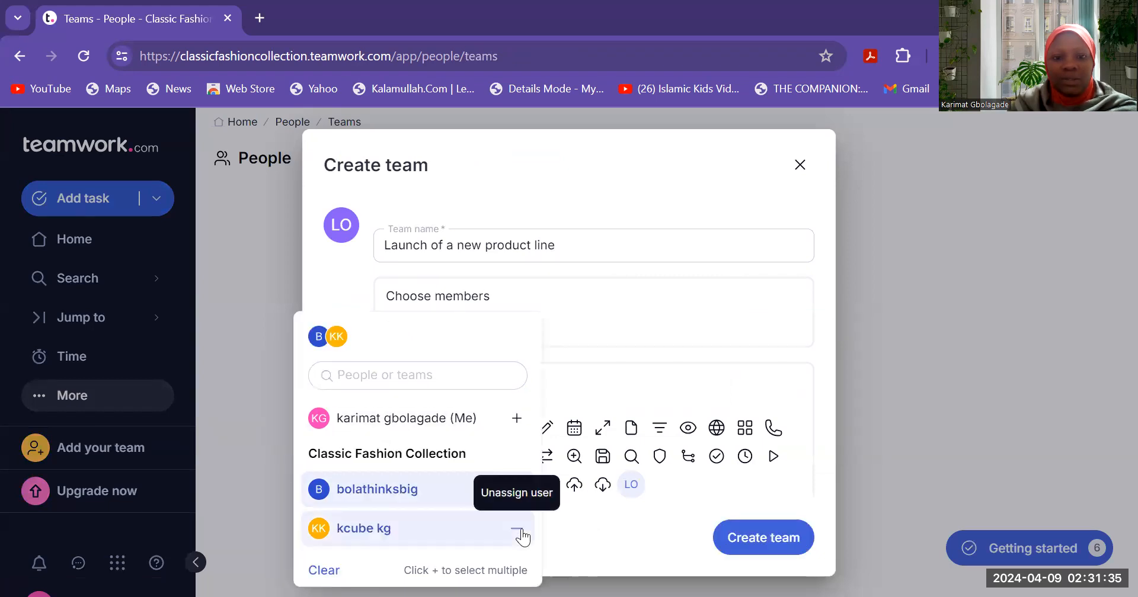
pyautogui.click(516, 422)
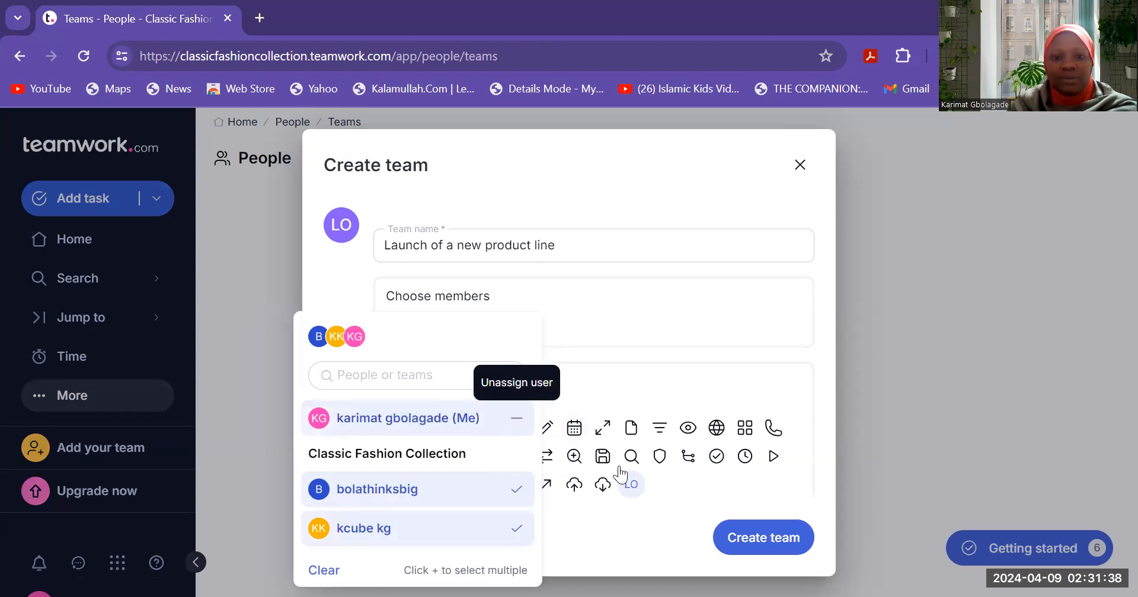
pyautogui.click(732, 542)
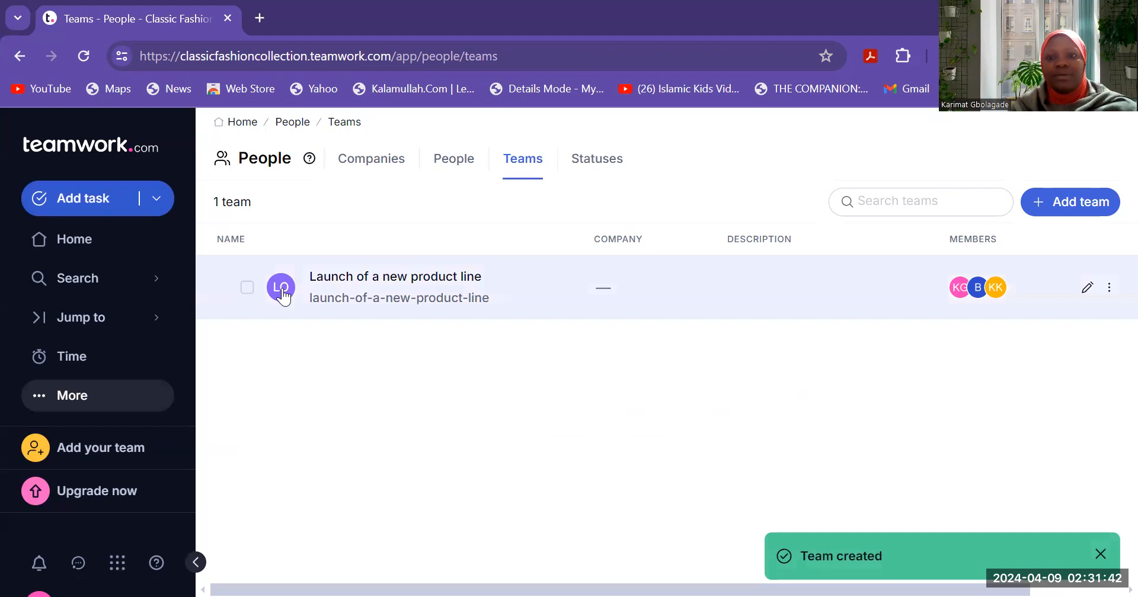
pyautogui.click(1111, 289)
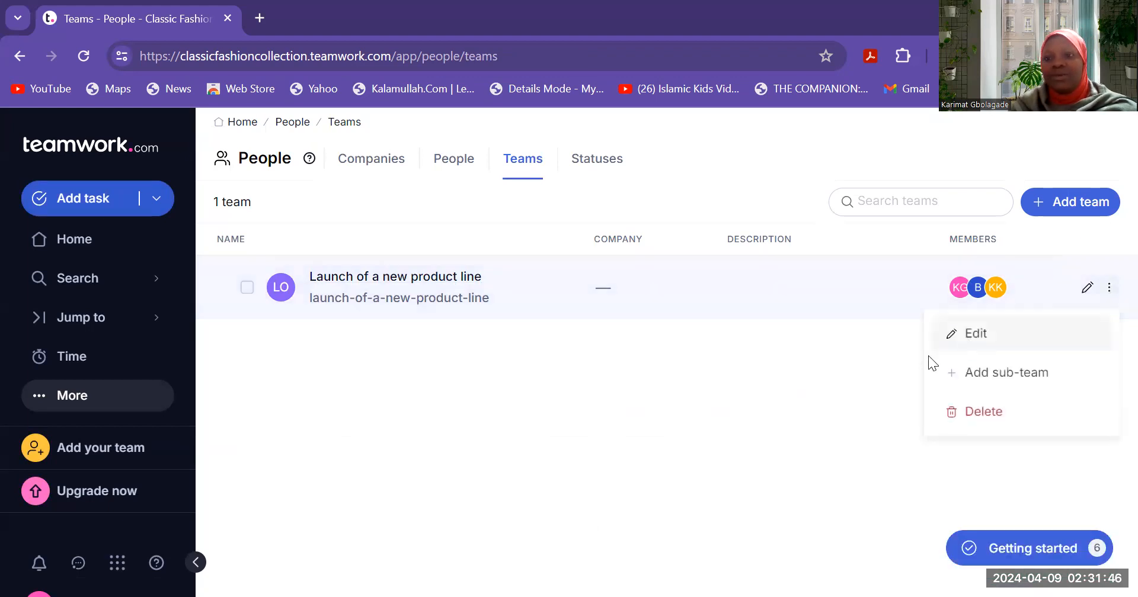
pyautogui.click(975, 346)
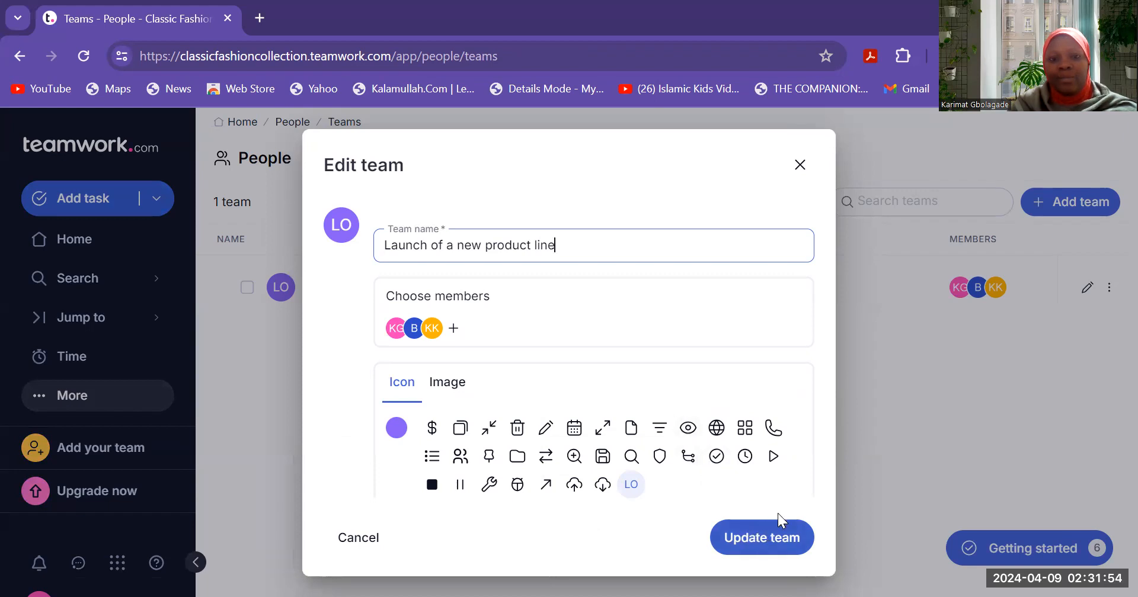
pyautogui.click(776, 536)
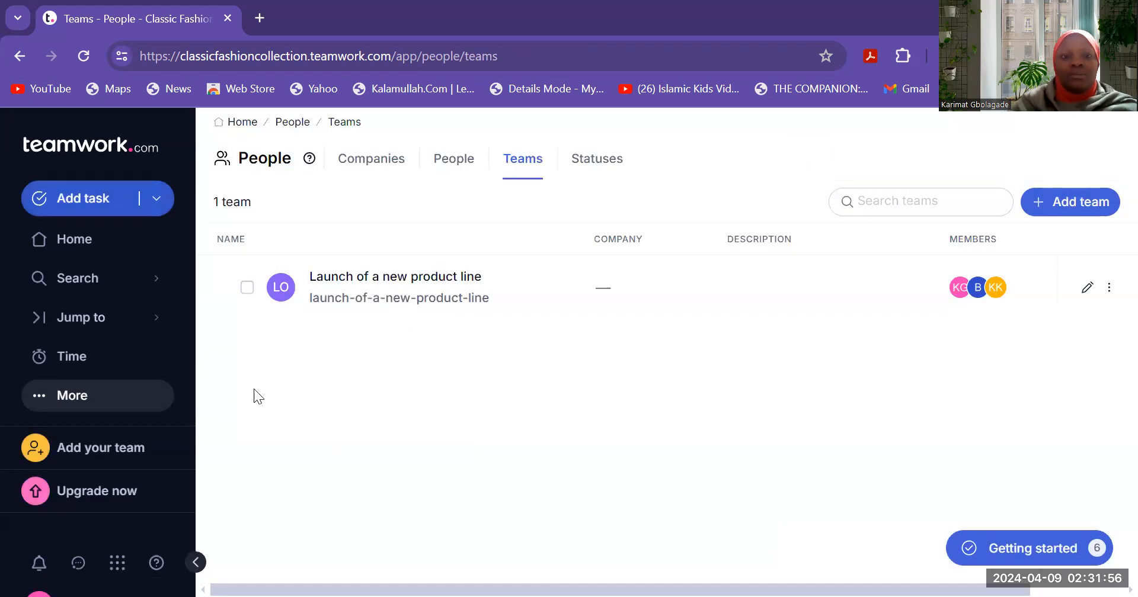
pyautogui.click(243, 289)
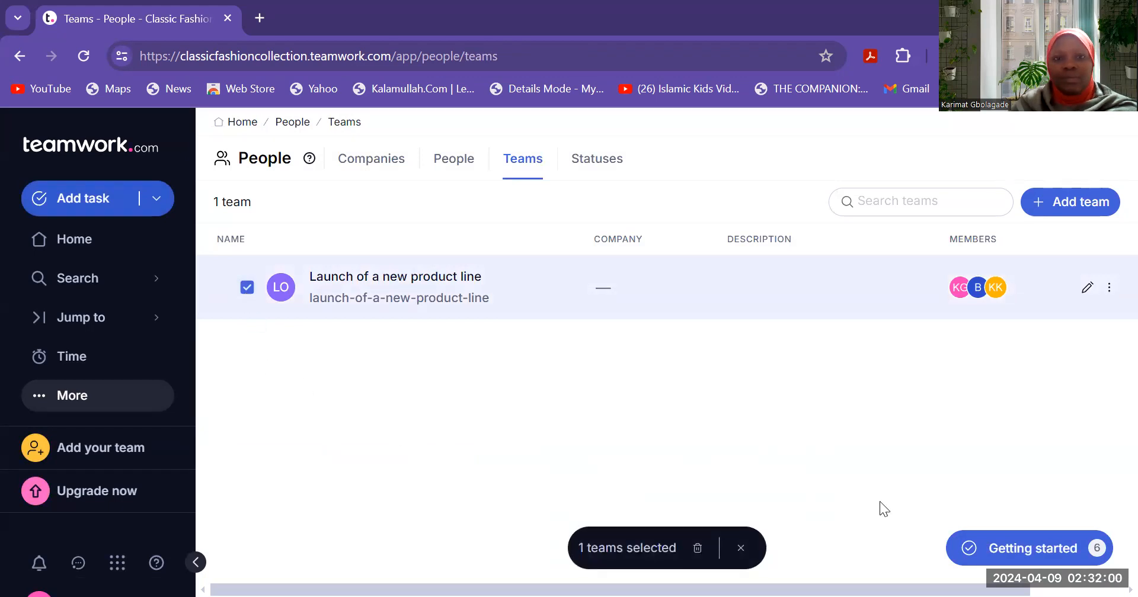
pyautogui.click(1021, 547)
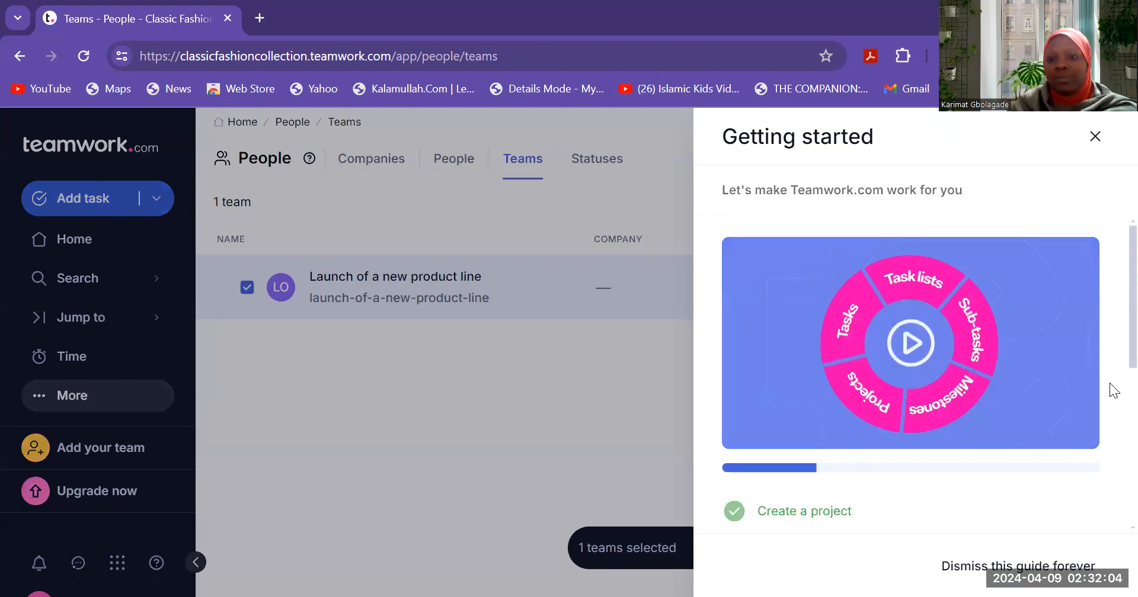
pyautogui.click(354, 464)
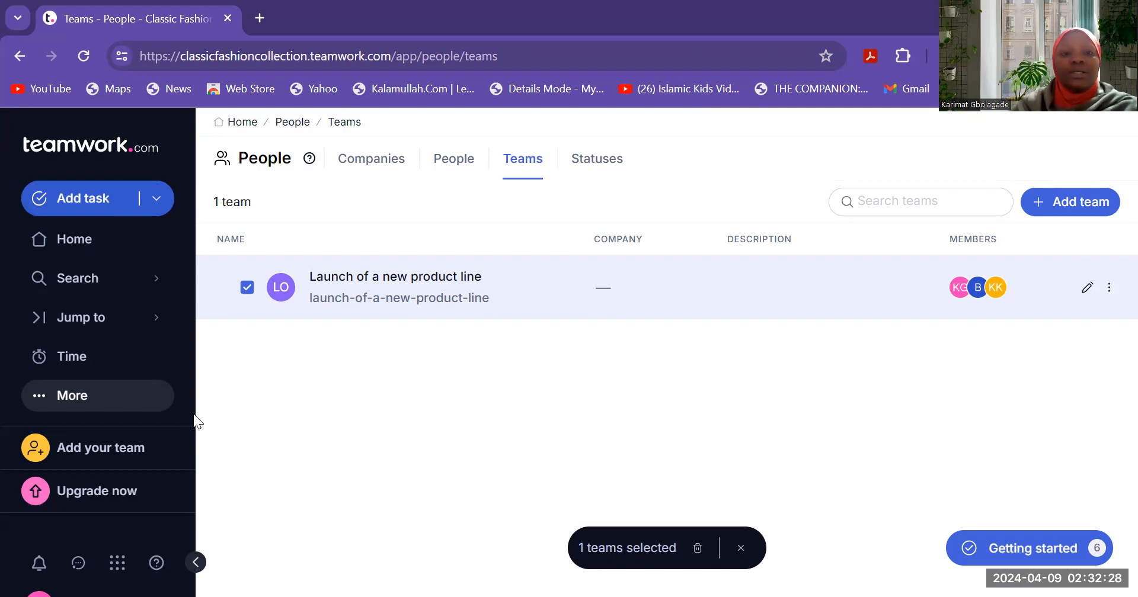
# - Open the Launch of a new product line project from Projects and begin a new task list
pyautogui.click(79, 397)
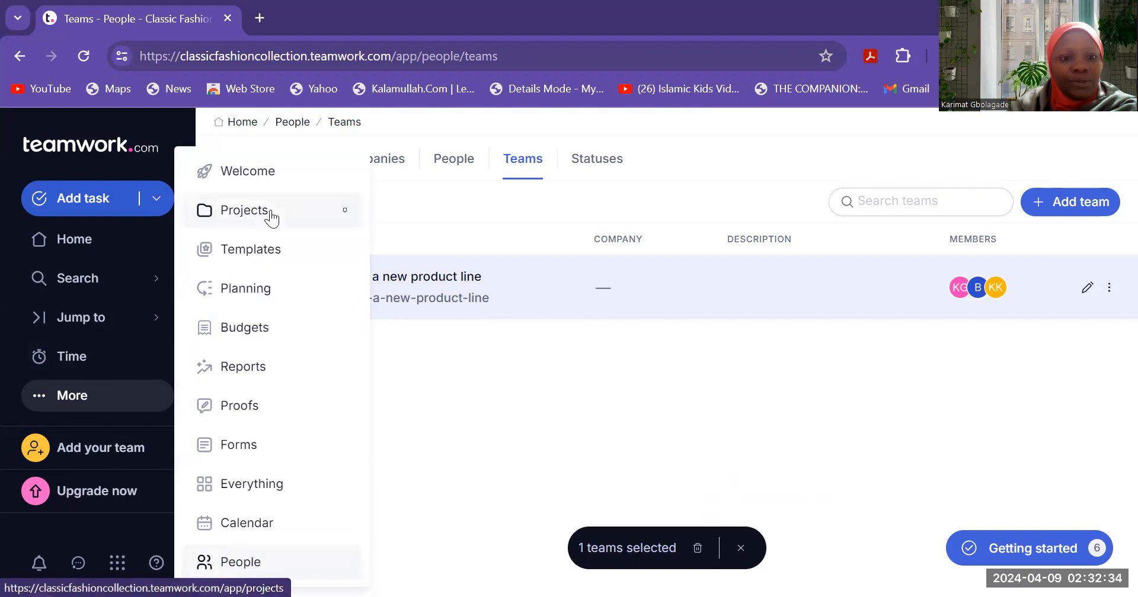
pyautogui.click(270, 214)
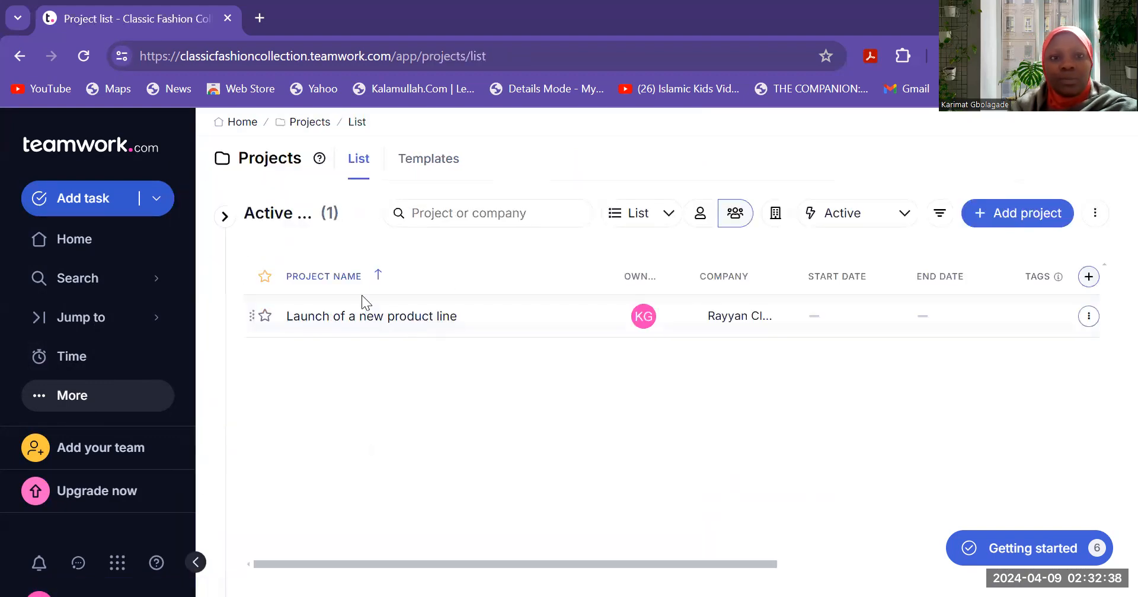
pyautogui.click(429, 319)
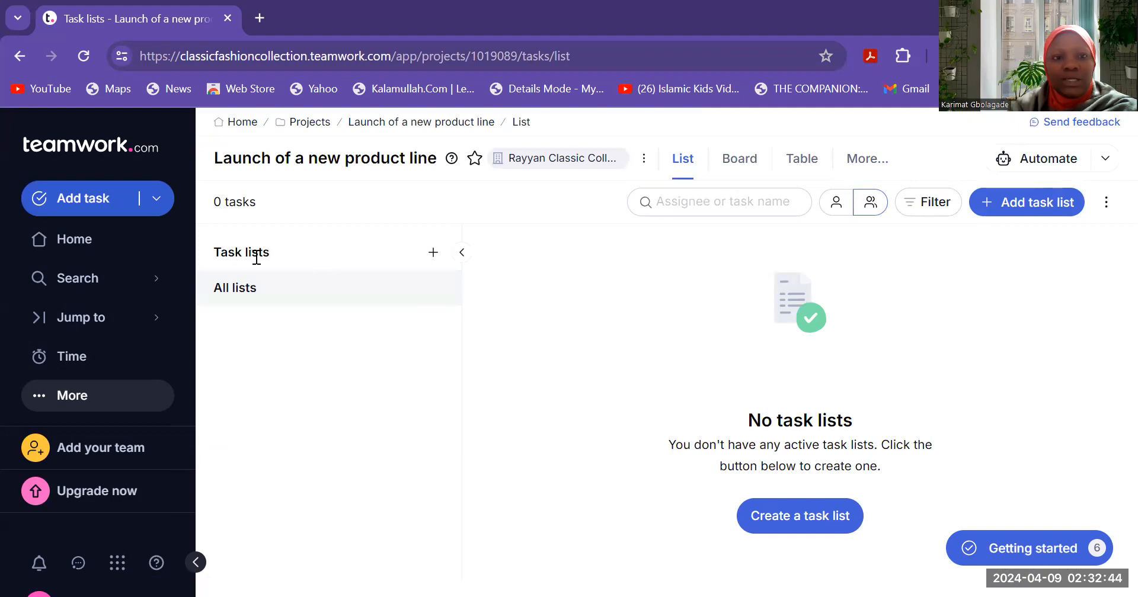
pyautogui.click(434, 254)
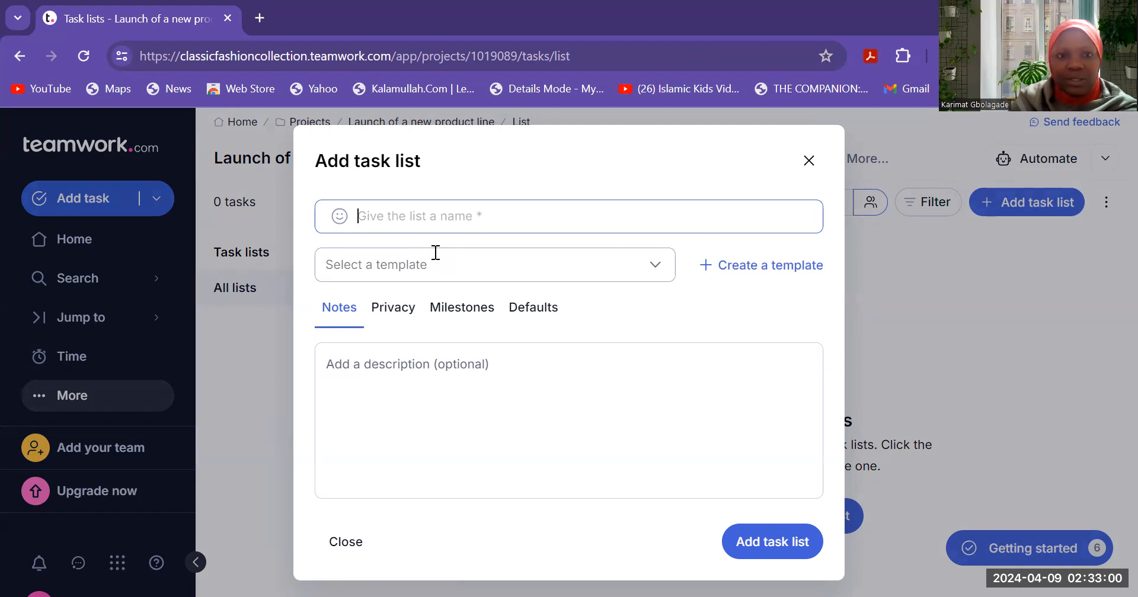
# - Name the task list 'Defining the product specification', leaving the template empty
pyautogui.write('P')
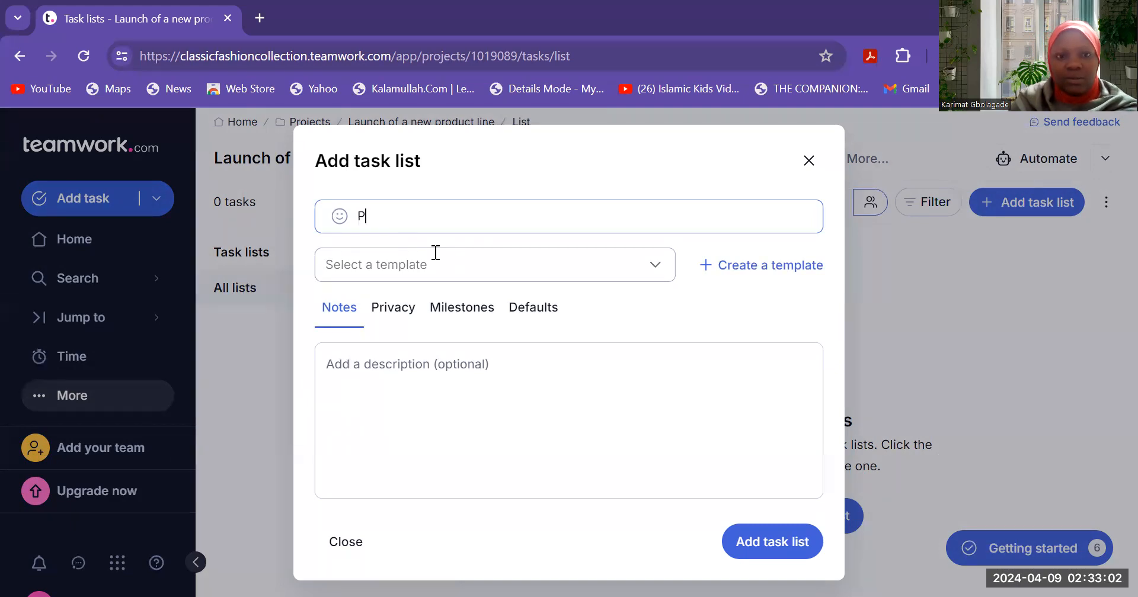
pyautogui.press('BackSpace')
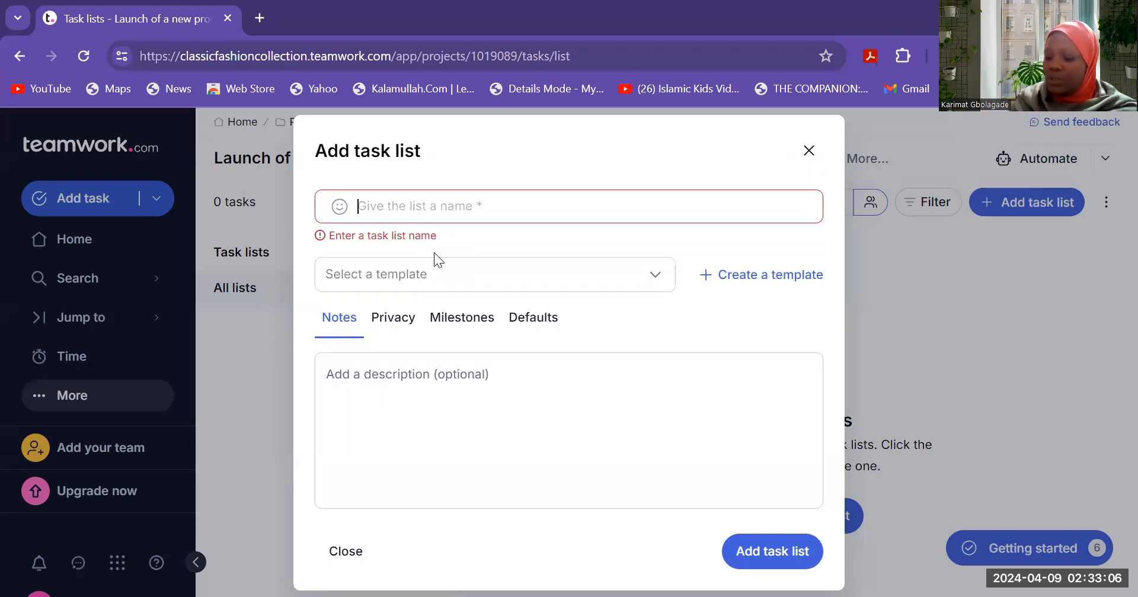
pyautogui.write('De')
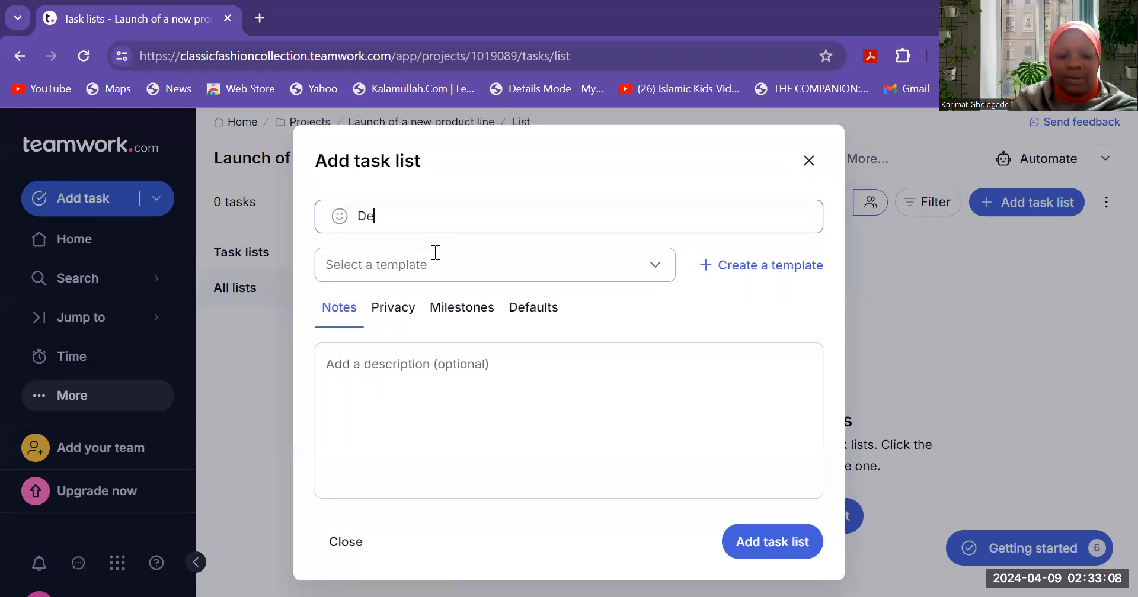
pyautogui.write('finining')
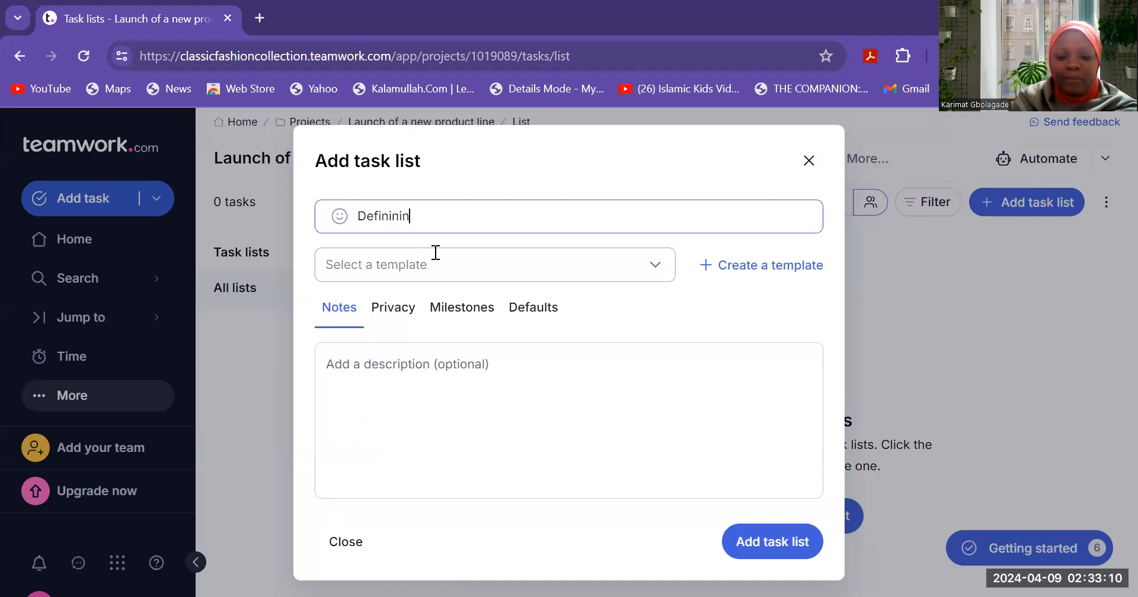
pyautogui.press('BackSpace')
pyautogui.press('BackSpace')
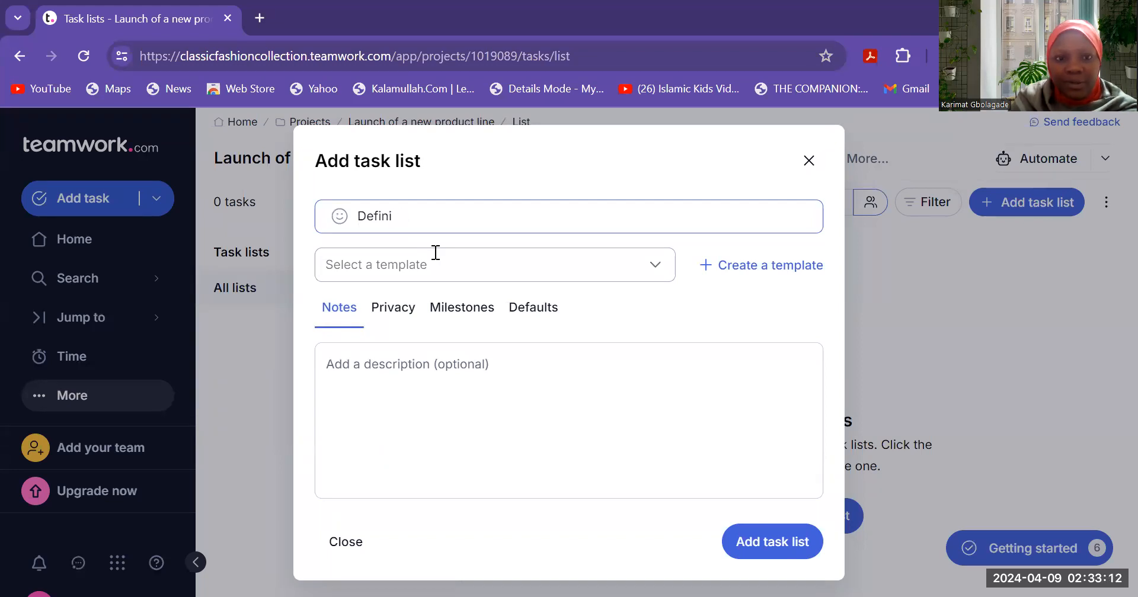
pyautogui.write('ing t')
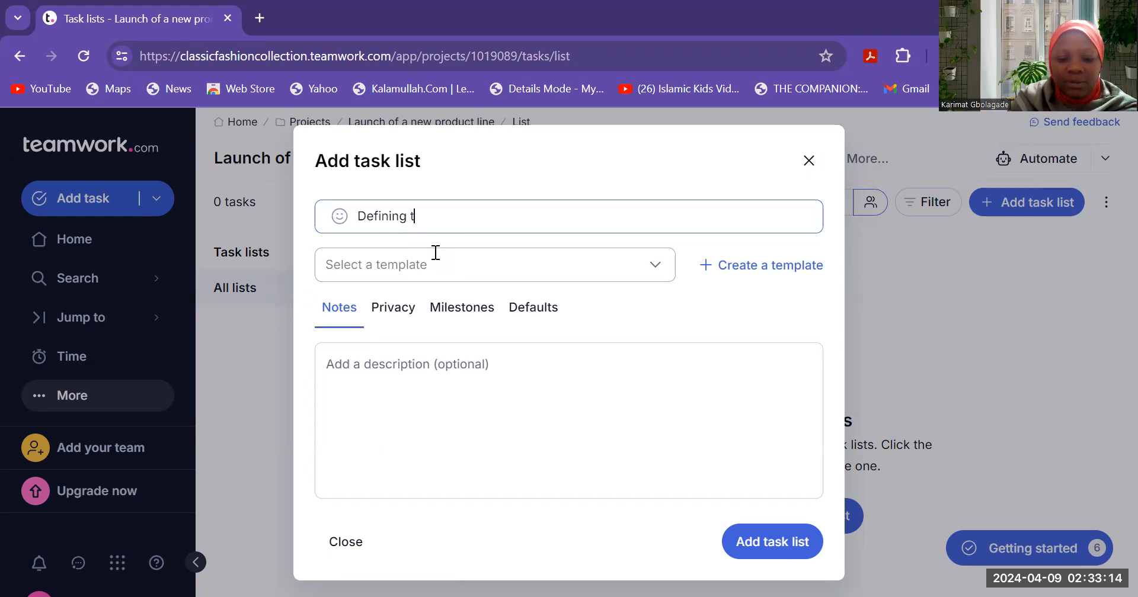
pyautogui.write('he product')
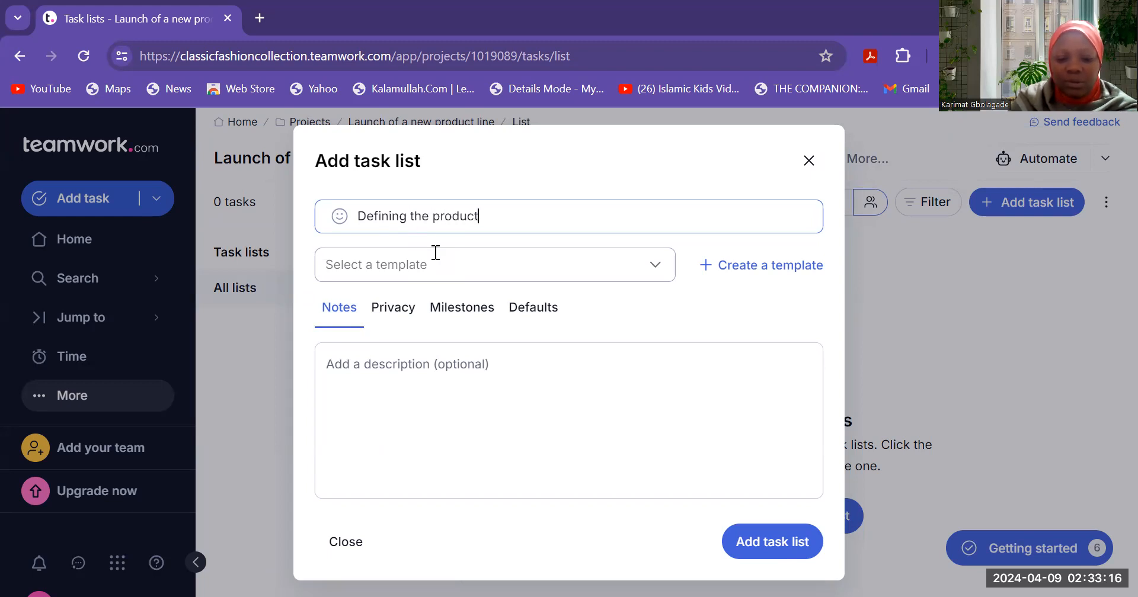
pyautogui.write(' specifi')
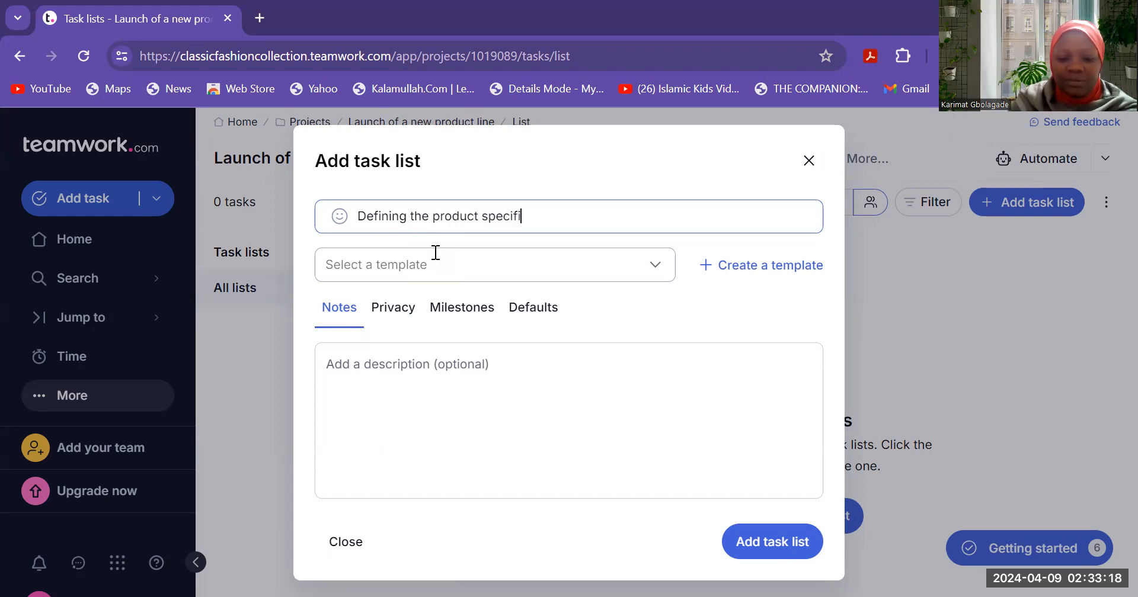
pyautogui.write('cation')
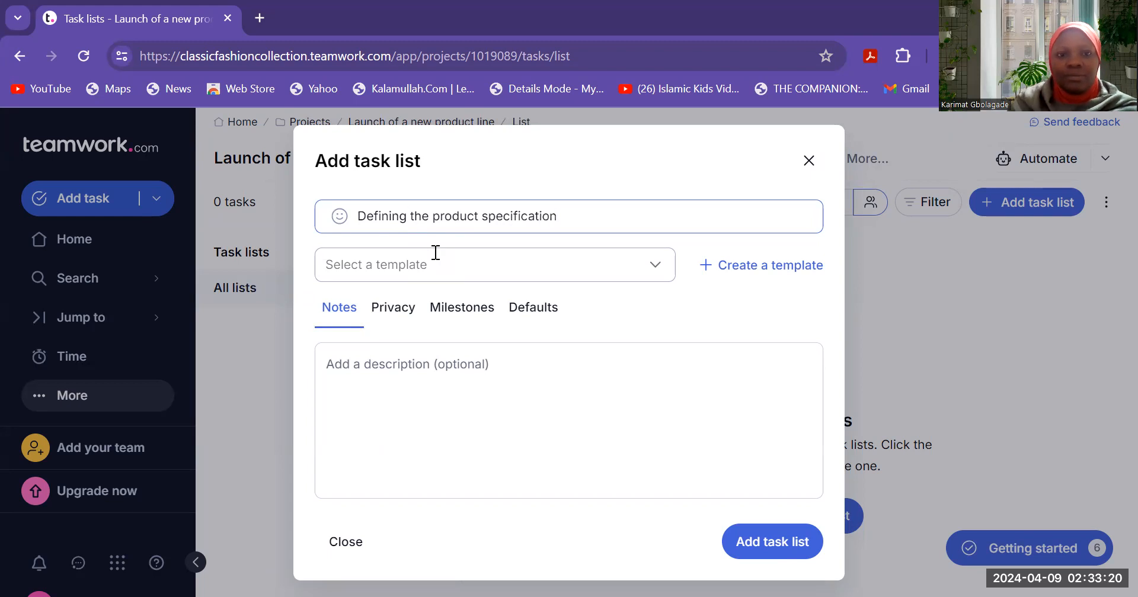
pyautogui.click(429, 271)
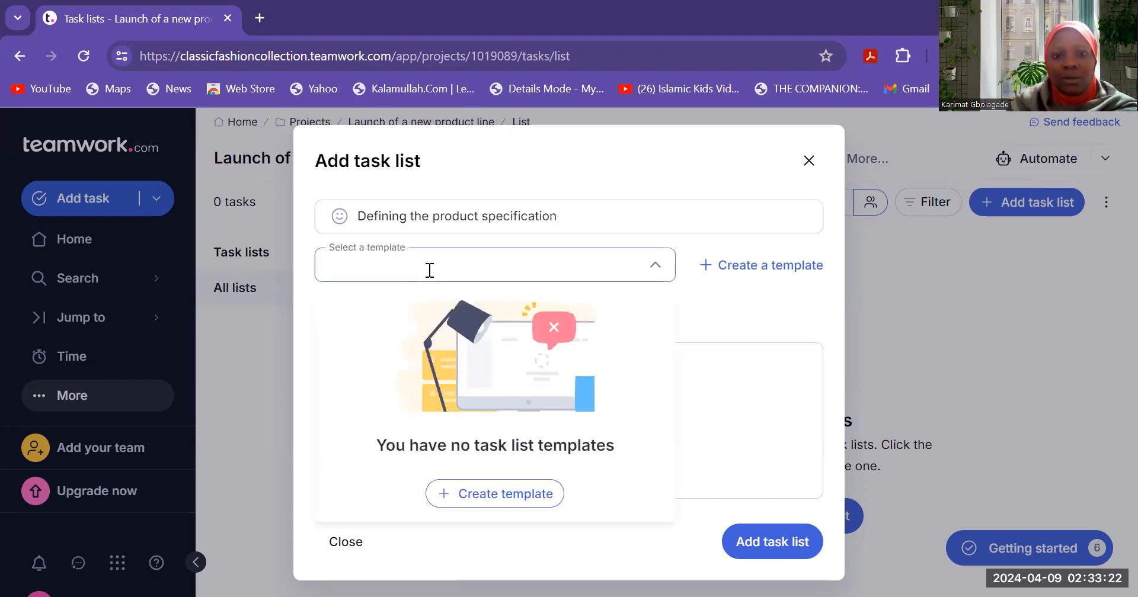
pyautogui.click(742, 324)
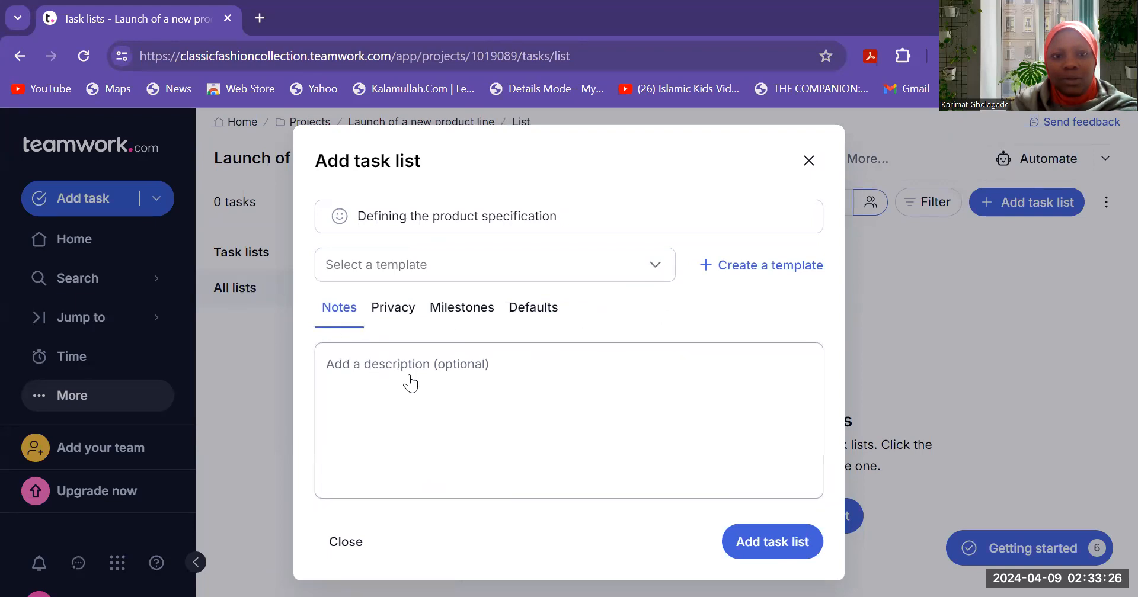
pyautogui.click(410, 383)
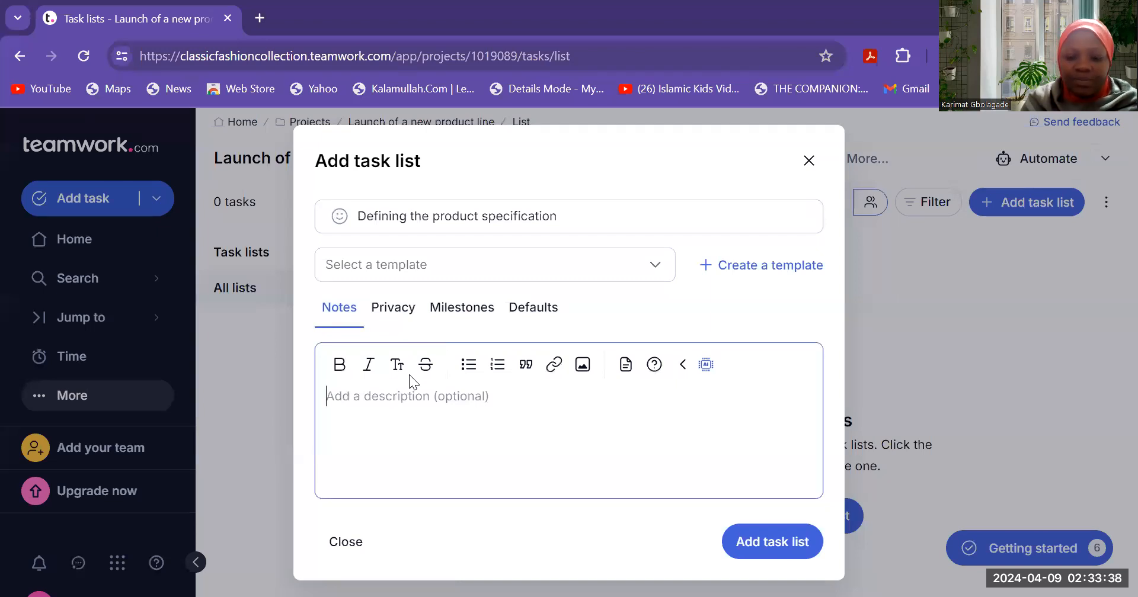
# - Write notes 'Preferred colours- Pink, Green and Blue' and 'Type of Material- Silk and Chiffon', then save the list
pyautogui.write('Prefer')
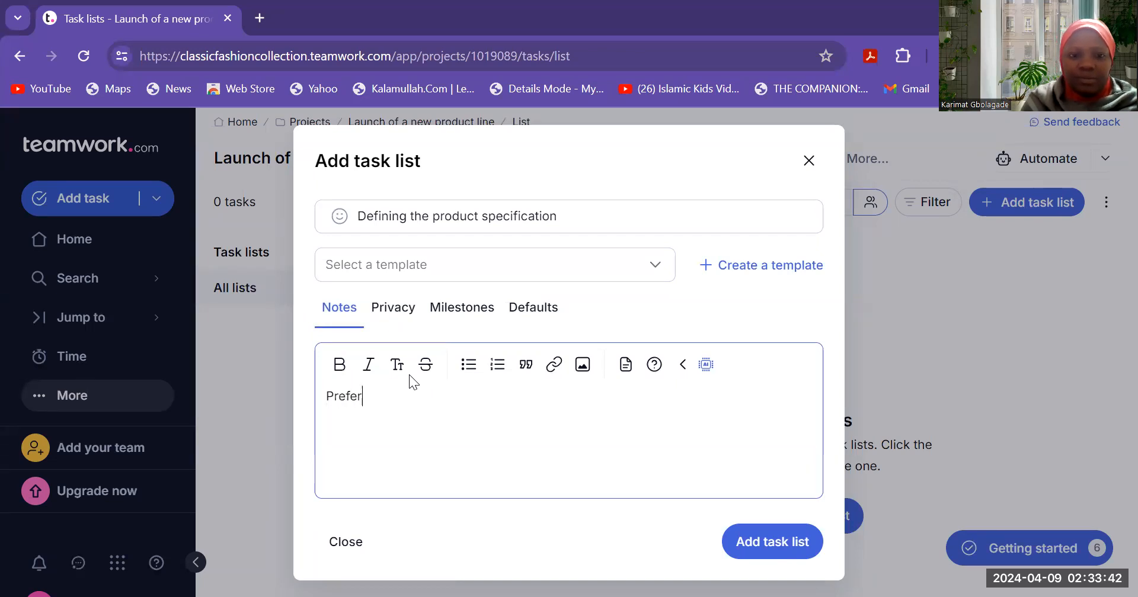
pyautogui.press('BackSpace')
pyautogui.press('BackSpace')
pyautogui.write('erred colours')
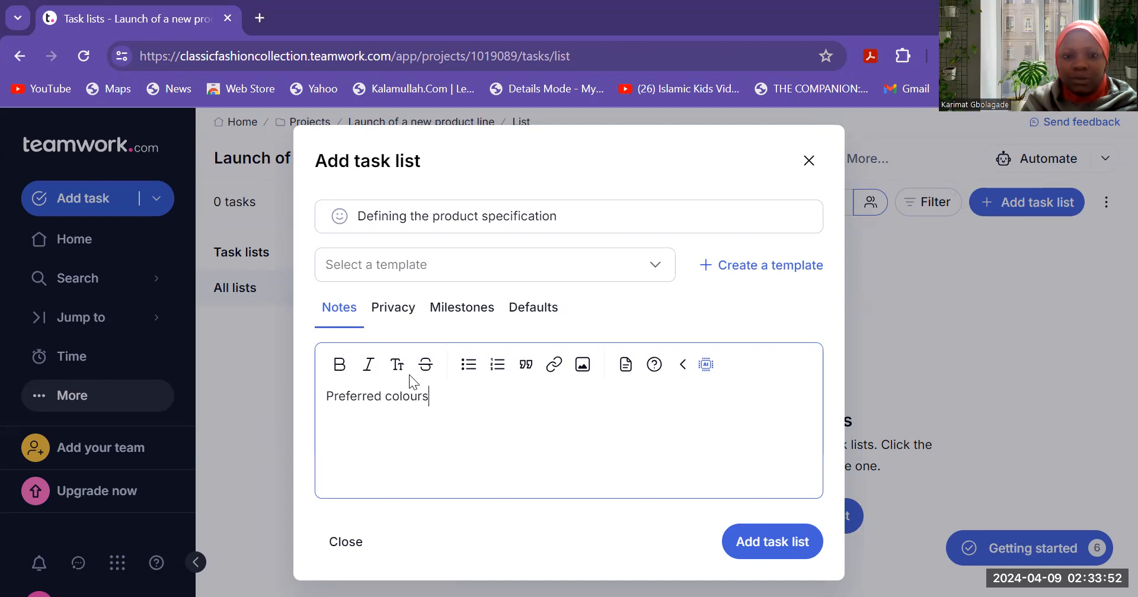
pyautogui.write('- Pink, ')
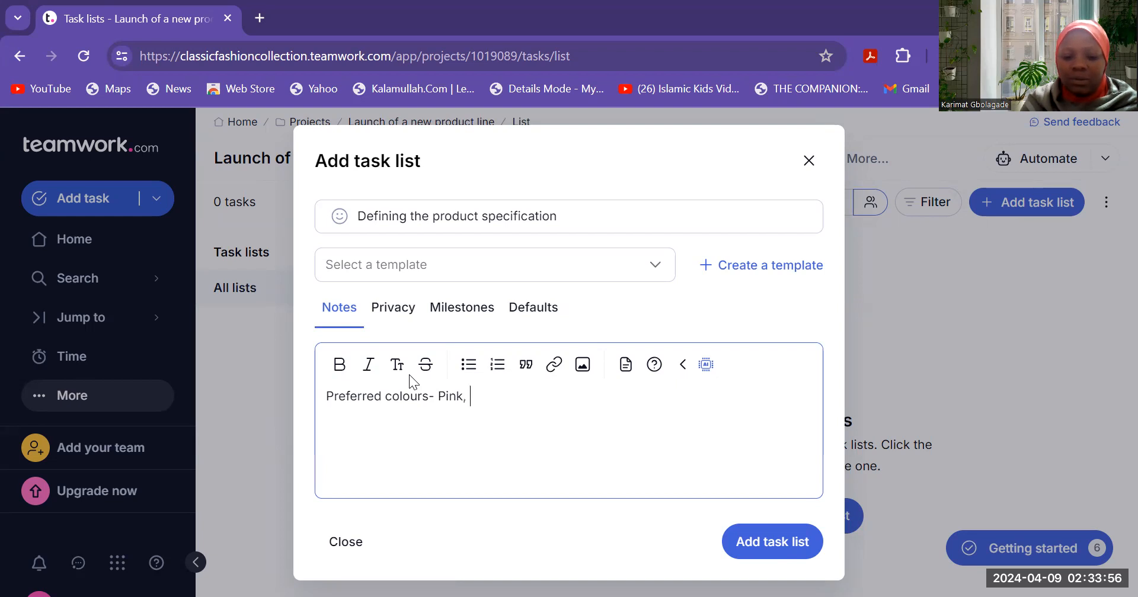
pyautogui.write('Green and')
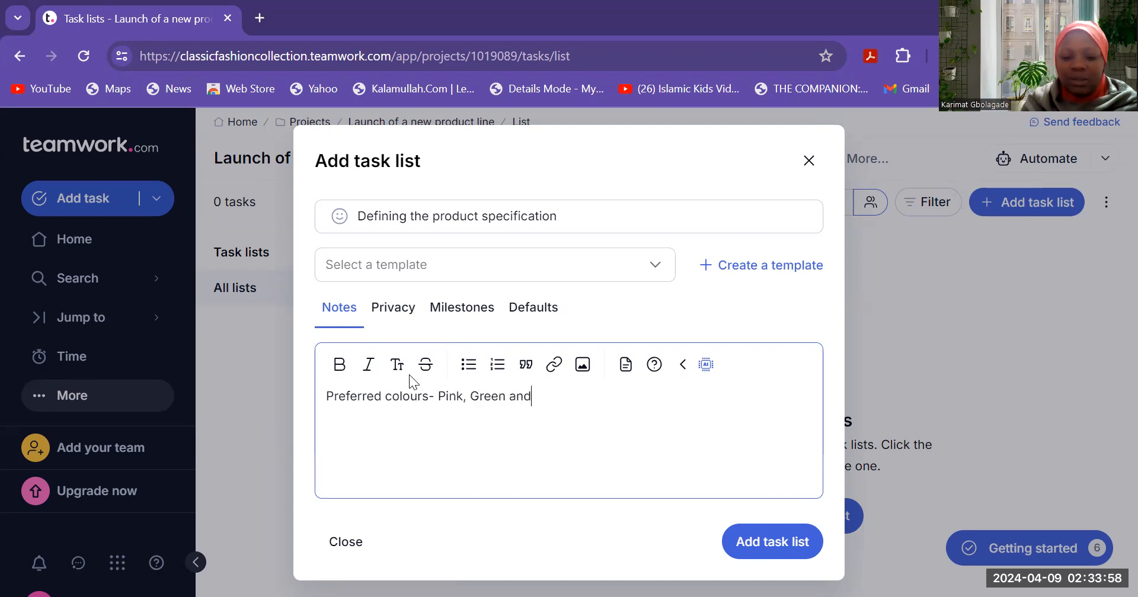
pyautogui.write(' Blue')
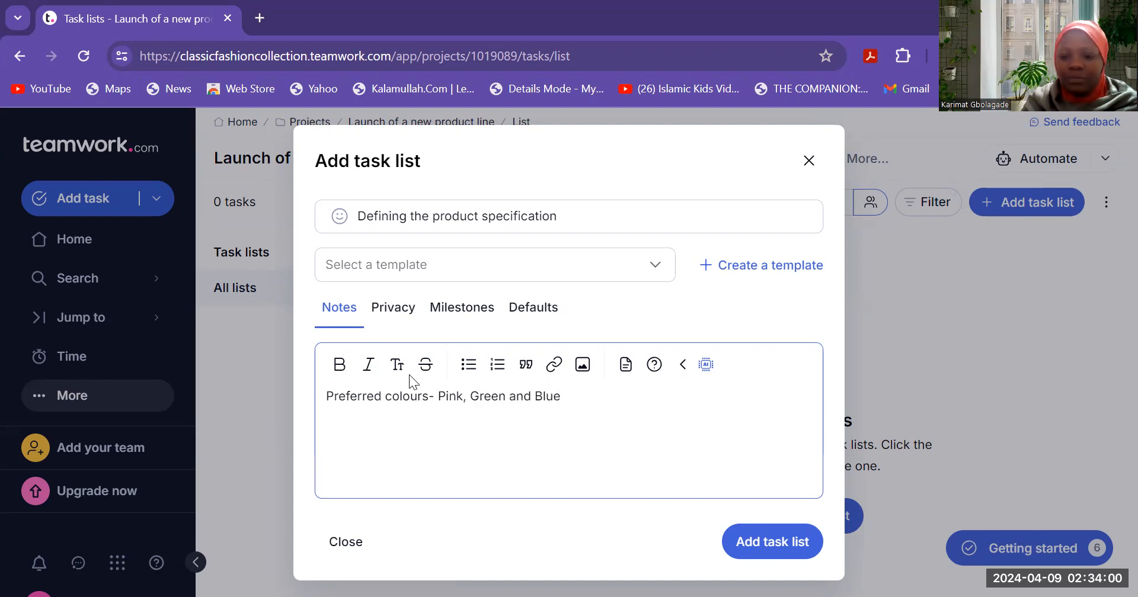
pyautogui.press('Return')
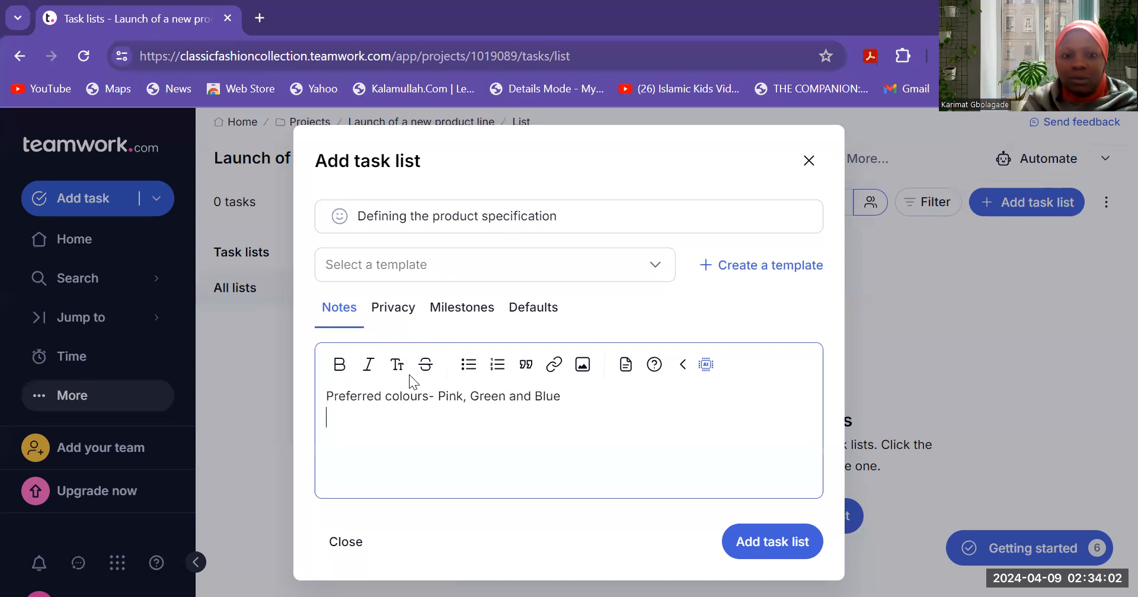
pyautogui.write('Type of M')
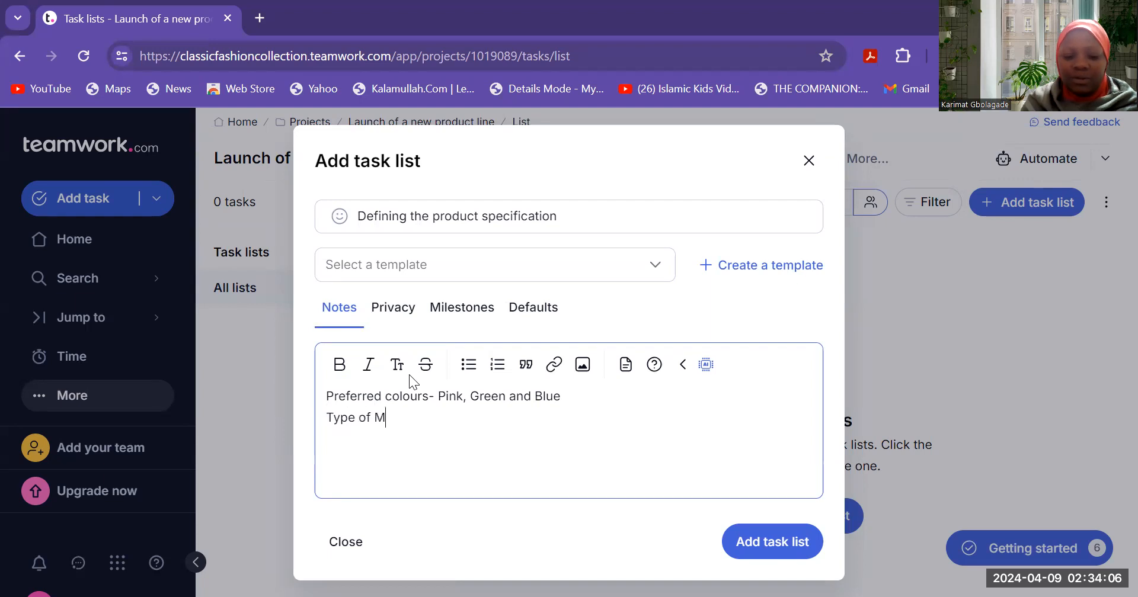
pyautogui.write('aterial')
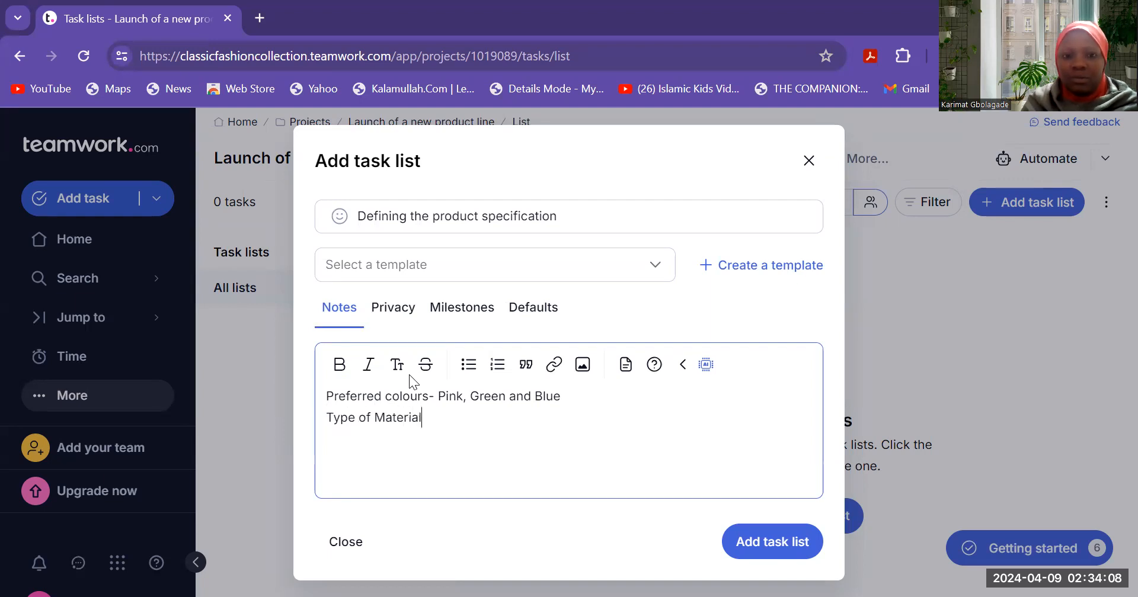
pyautogui.write('-')
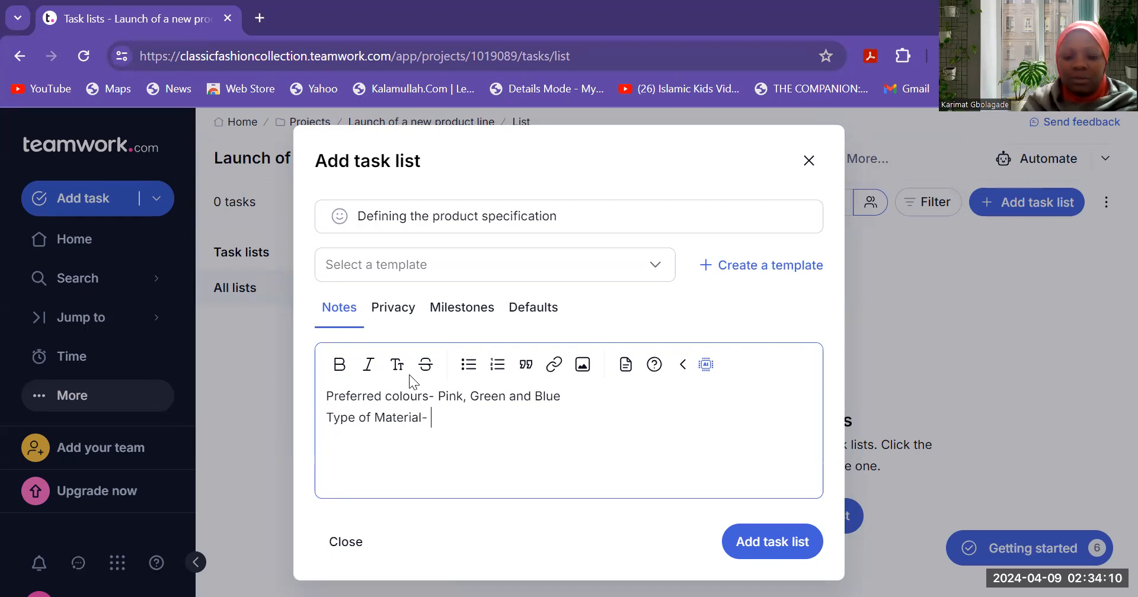
pyautogui.write(' Silk and Chiffon')
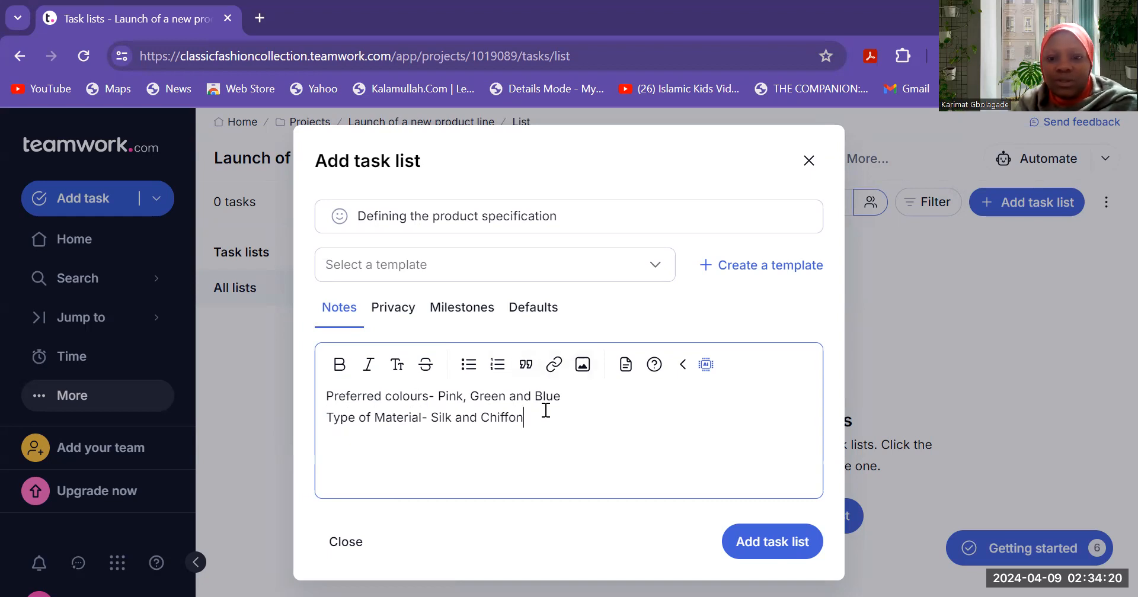
pyautogui.click(757, 544)
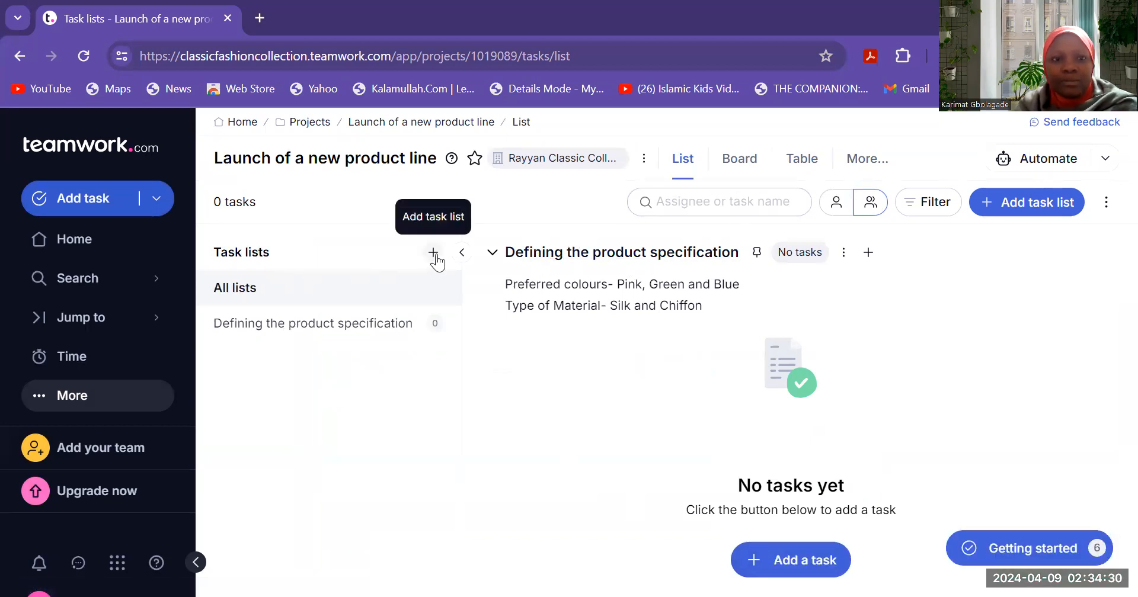
# - Create a task list named 'Product Testing'
pyautogui.click(433, 254)
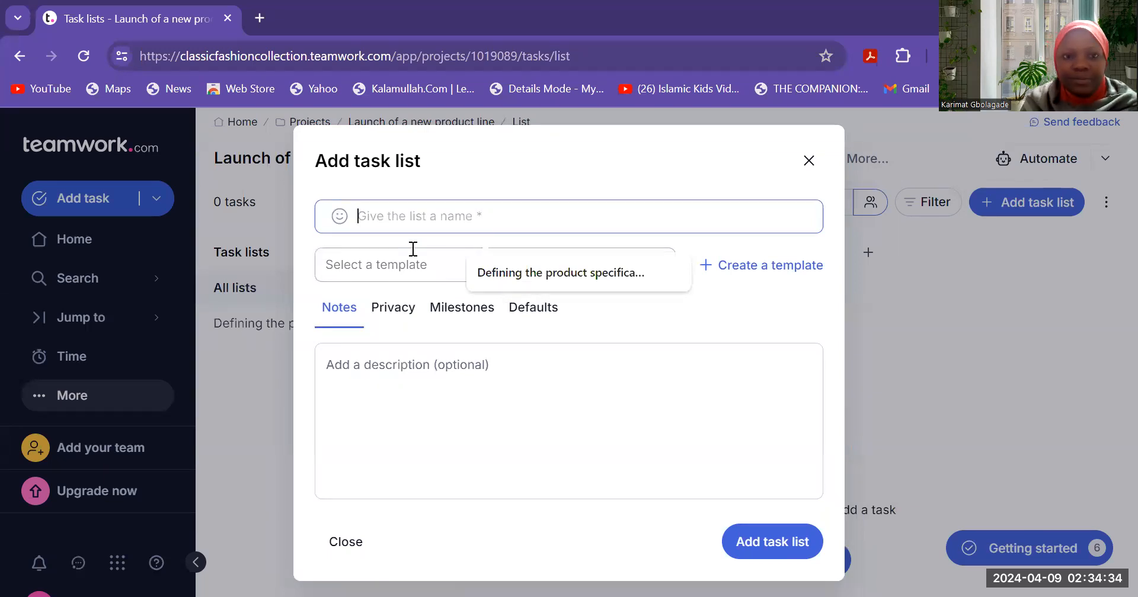
pyautogui.write('Product Testing')
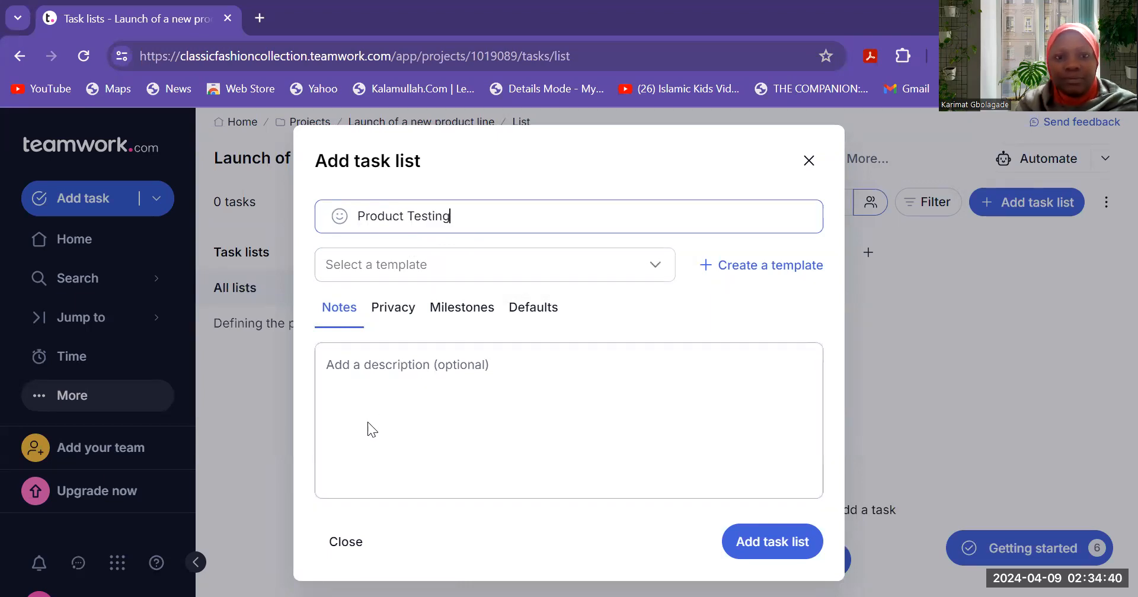
pyautogui.click(414, 415)
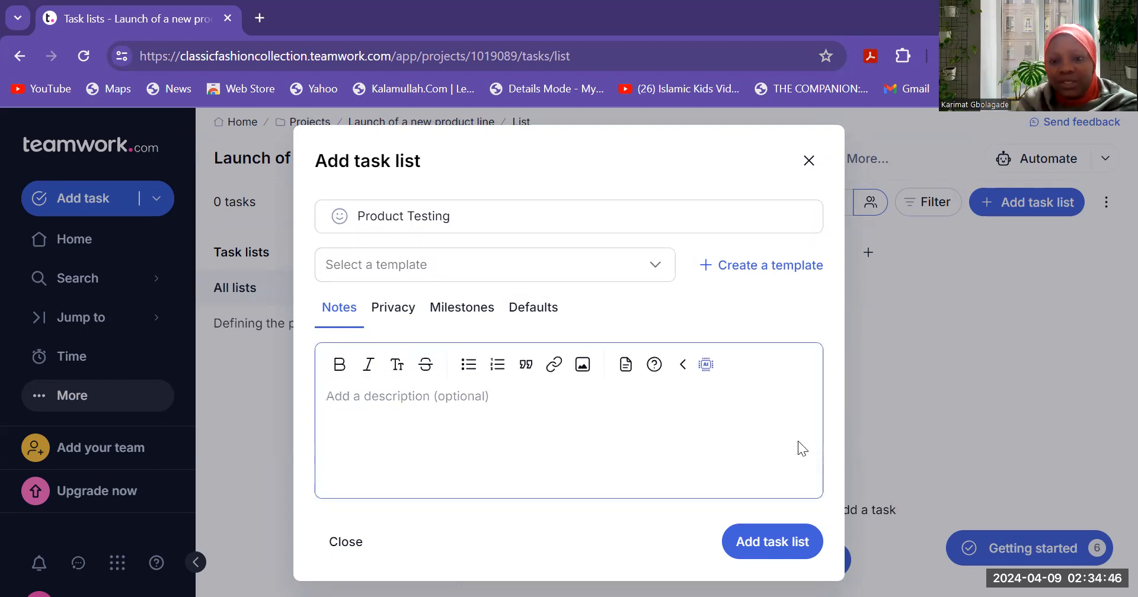
pyautogui.click(771, 548)
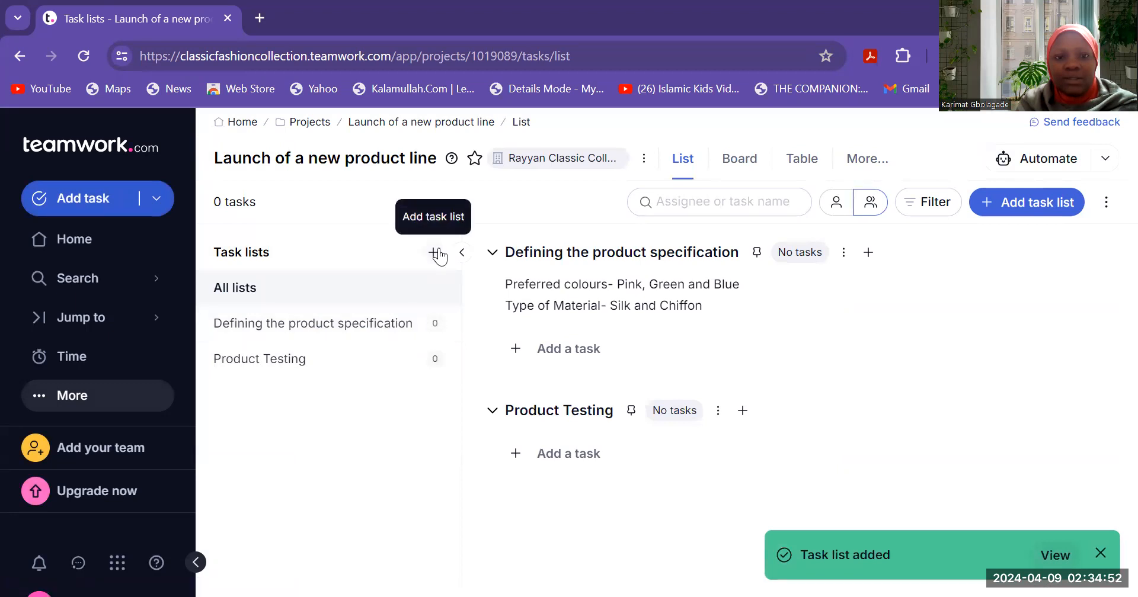
# - Create a task list named 'Start Production Run'
pyautogui.click(437, 253)
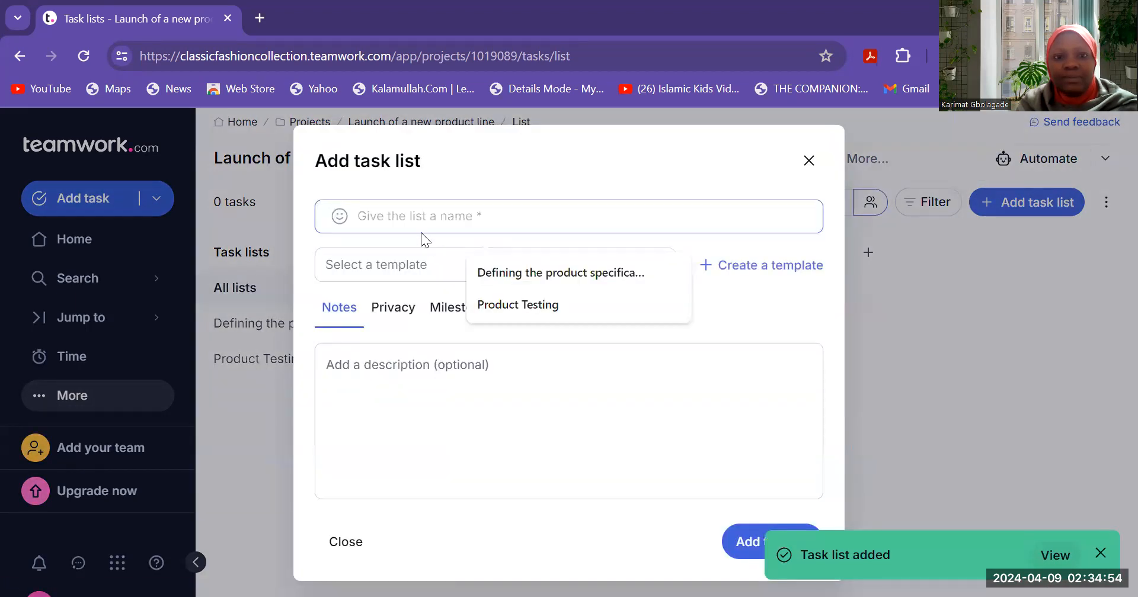
pyautogui.write('Prod')
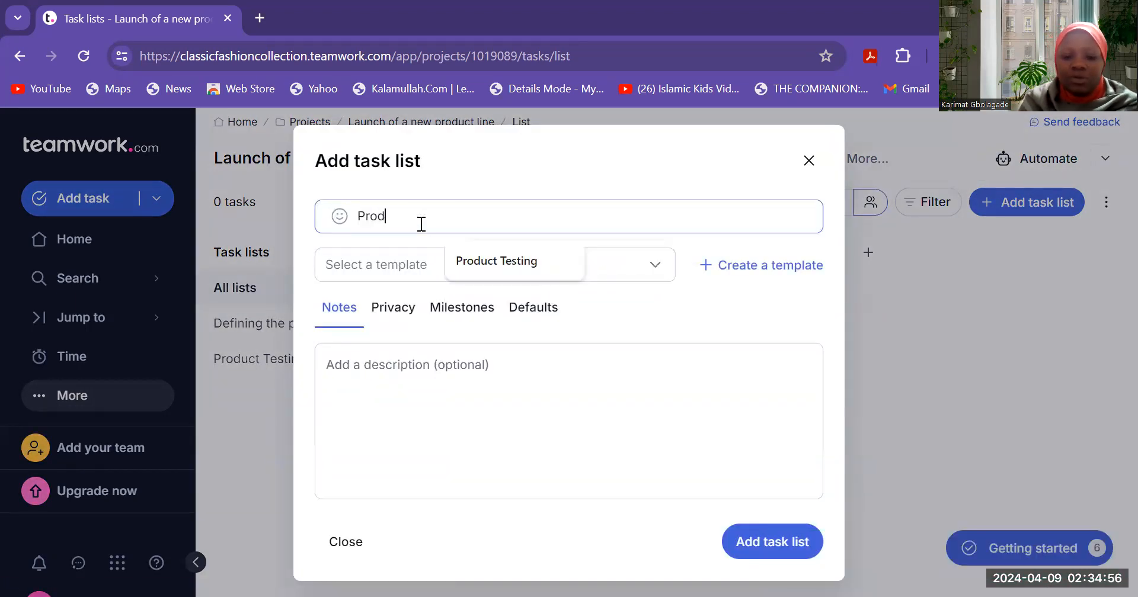
pyautogui.write('uction run started')
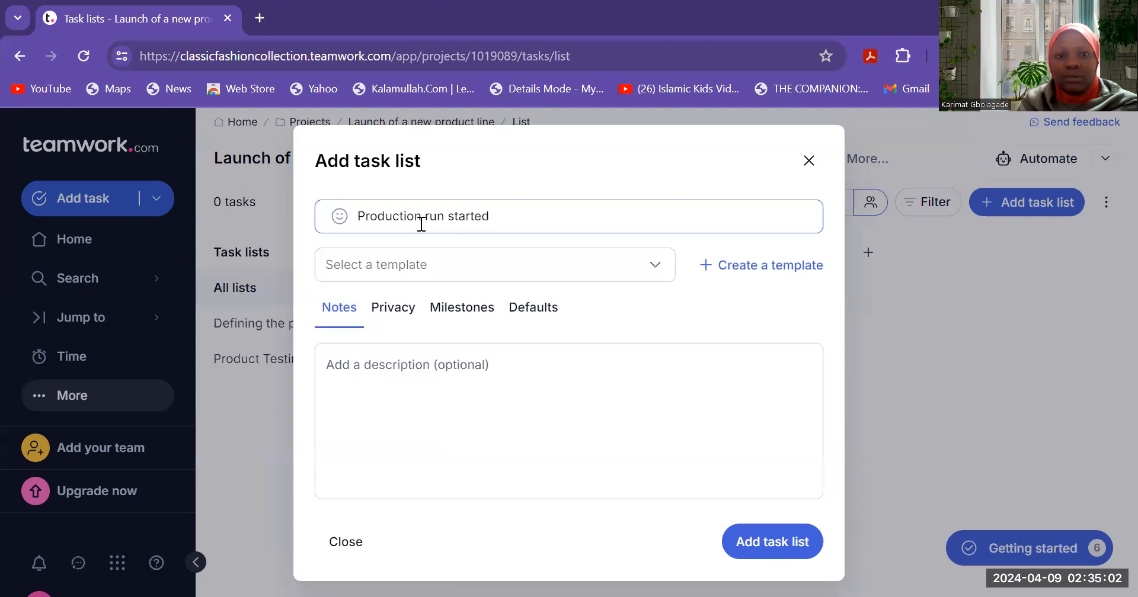
pyautogui.press('BackSpace')
pyautogui.press('BackSpace')
pyautogui.press('BackSpace')
pyautogui.press('BackSpace')
pyautogui.press('BackSpace')
pyautogui.press('BackSpace')
pyautogui.press('BackSpace')
pyautogui.press('BackSpace')
pyautogui.press('BackSpace')
pyautogui.press('BackSpace')
pyautogui.press('BackSpace')
pyautogui.press('BackSpace')
pyautogui.press('BackSpace')
pyautogui.press('BackSpace')
pyautogui.press('BackSpace')
pyautogui.press('BackSpace')
pyautogui.press('BackSpace')
pyautogui.press('BackSpace')
pyautogui.press('BackSpace')
pyautogui.press('BackSpace')
pyautogui.press('BackSpace')
pyautogui.write('Start P')
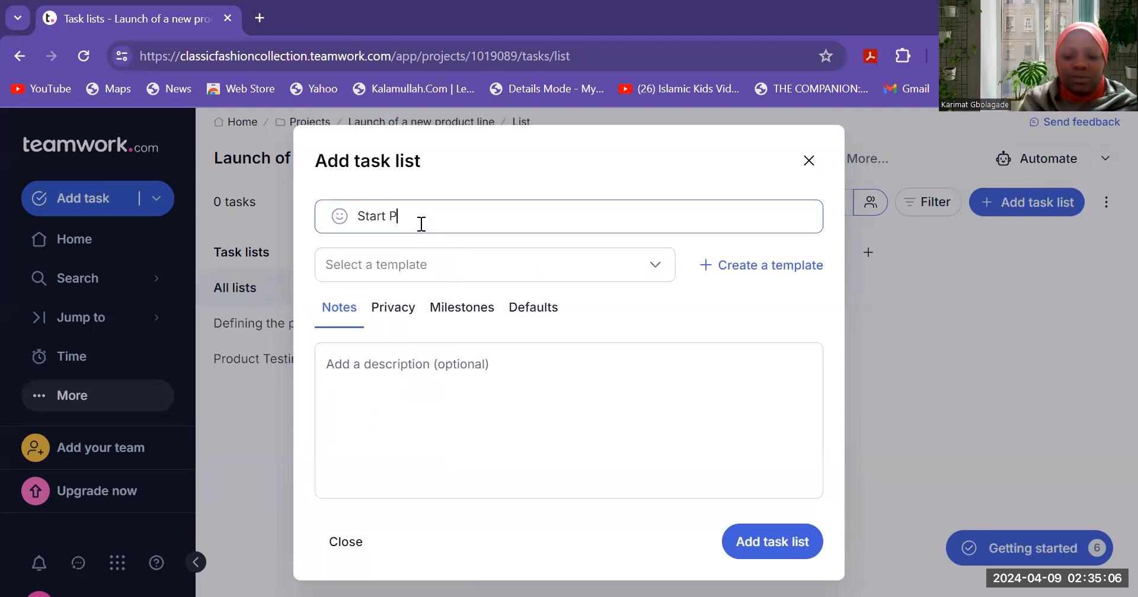
pyautogui.write('roductio')
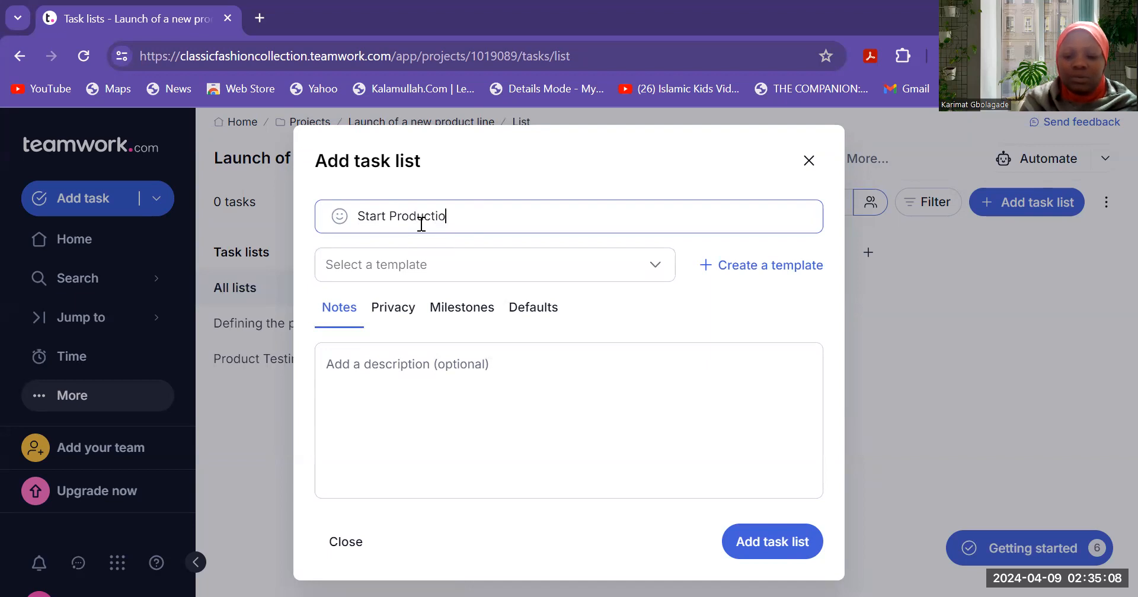
pyautogui.write('n Run')
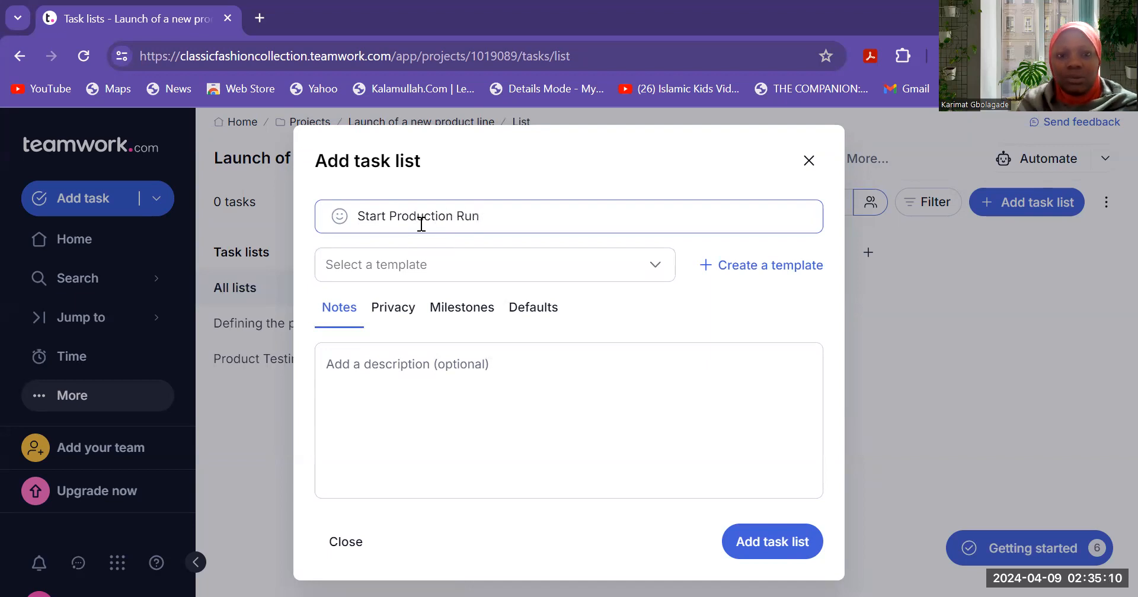
pyautogui.click(770, 540)
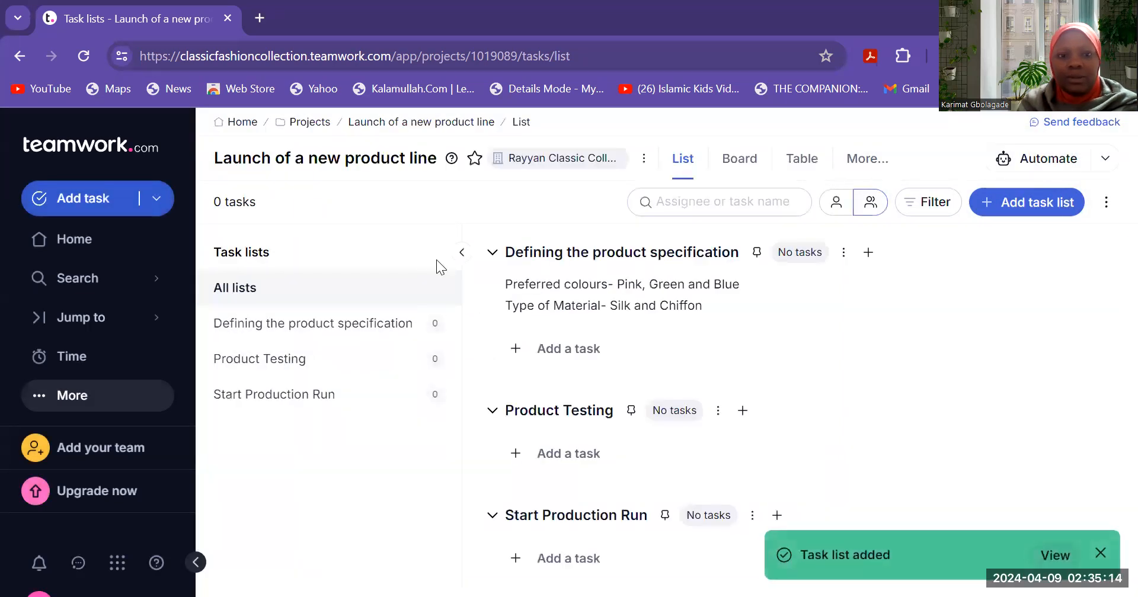
# - Create a task list named 'Complete Production Run'
pyautogui.click(435, 254)
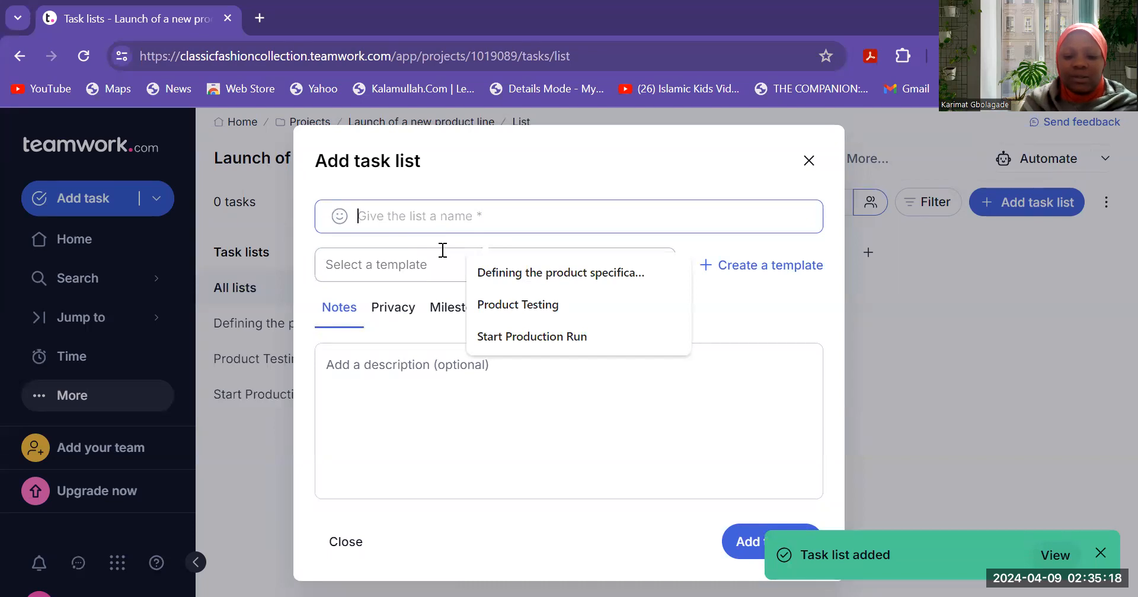
pyautogui.write('Complete Production Run')
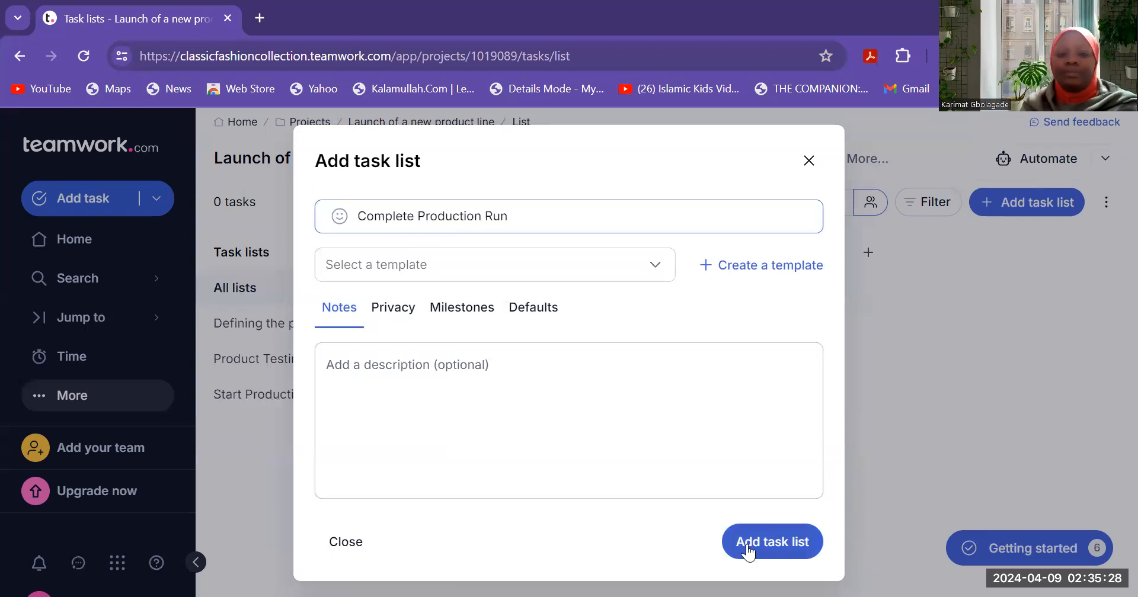
pyautogui.click(748, 552)
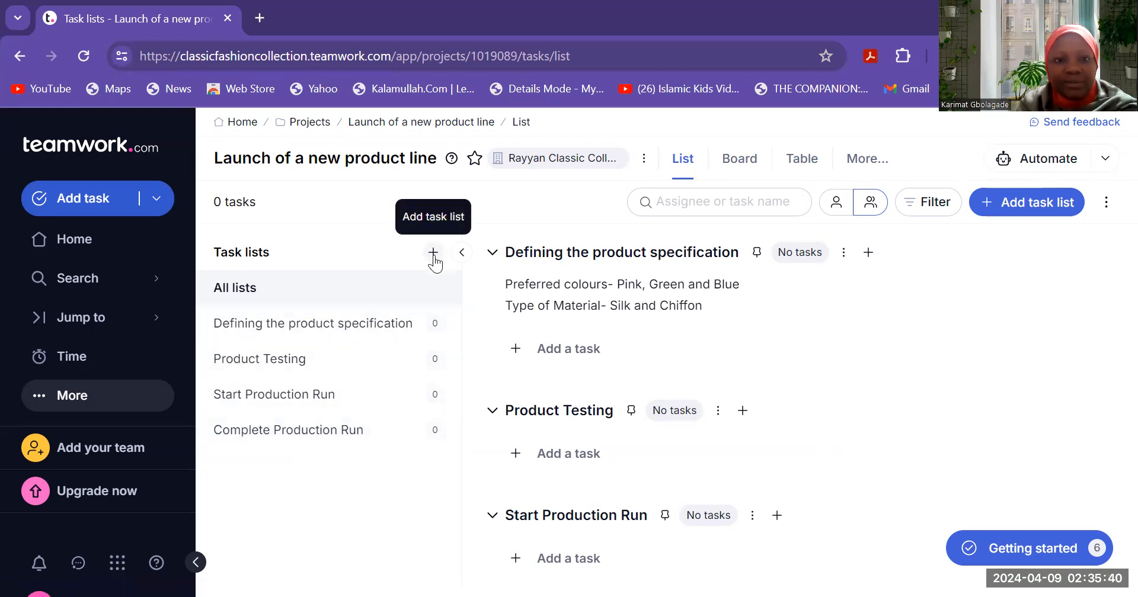
# - Create a task list named 'Product Design Meeting'
pyautogui.click(433, 252)
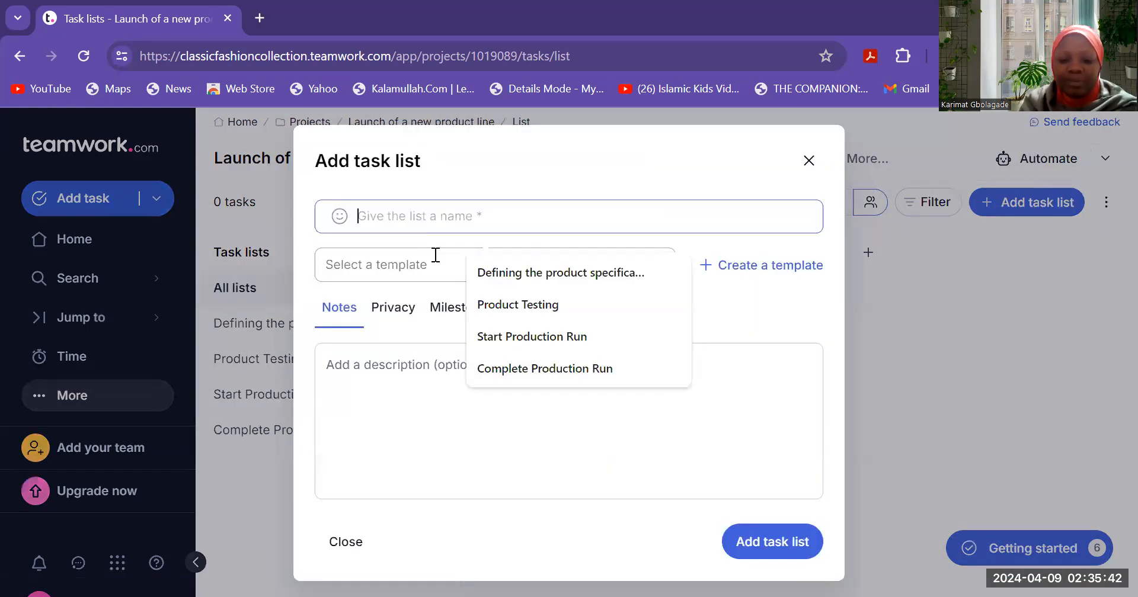
pyautogui.write('Prodi')
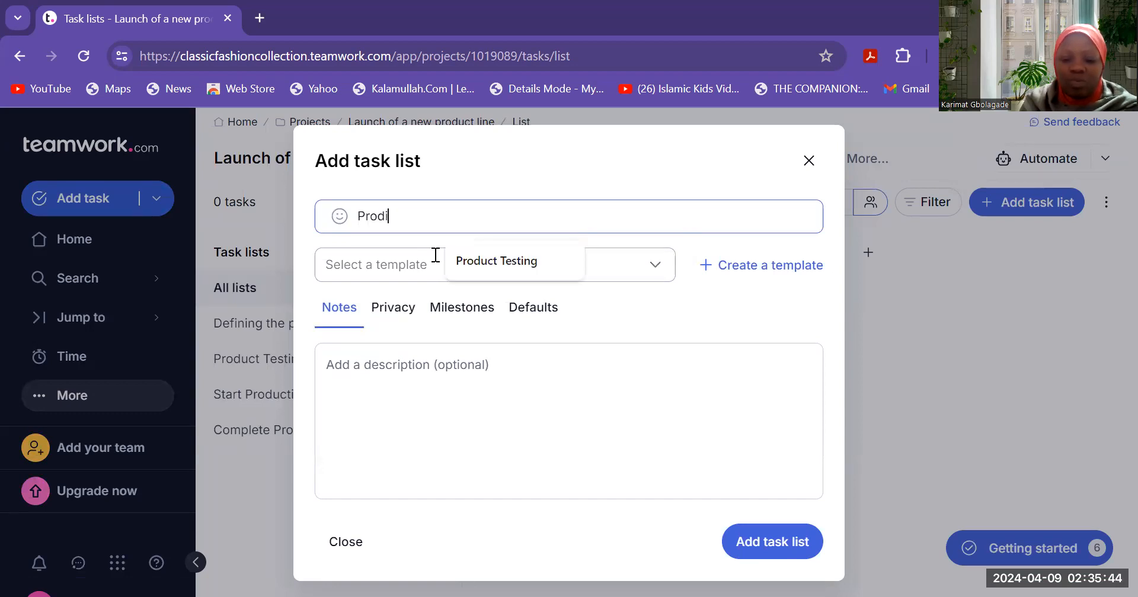
pyautogui.write('c')
pyautogui.press('BackSpace')
pyautogui.write('uct Des')
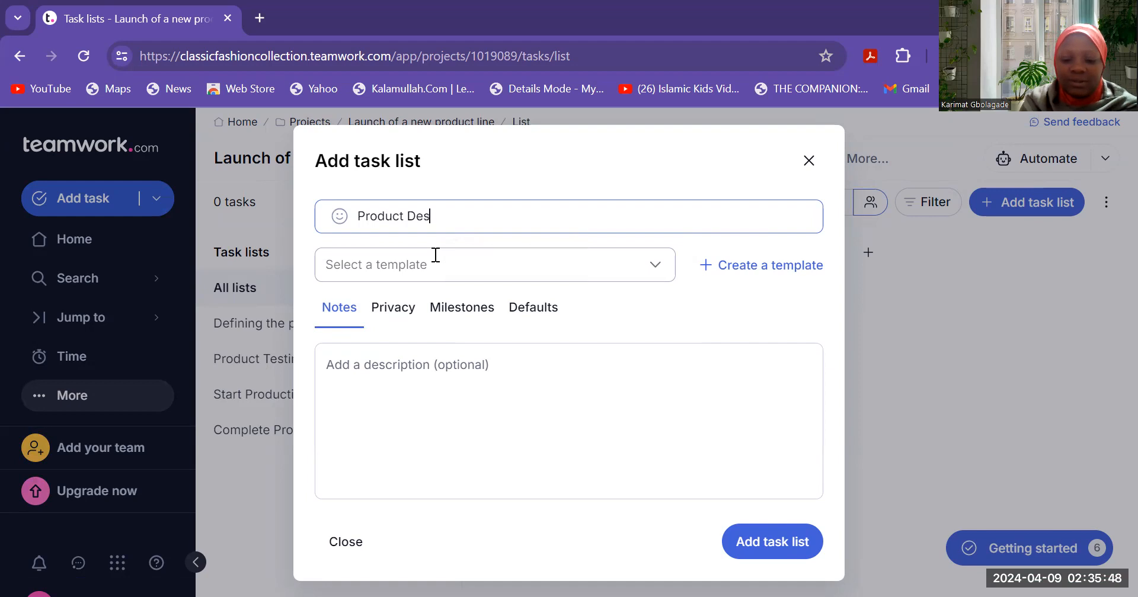
pyautogui.write('ign Meet')
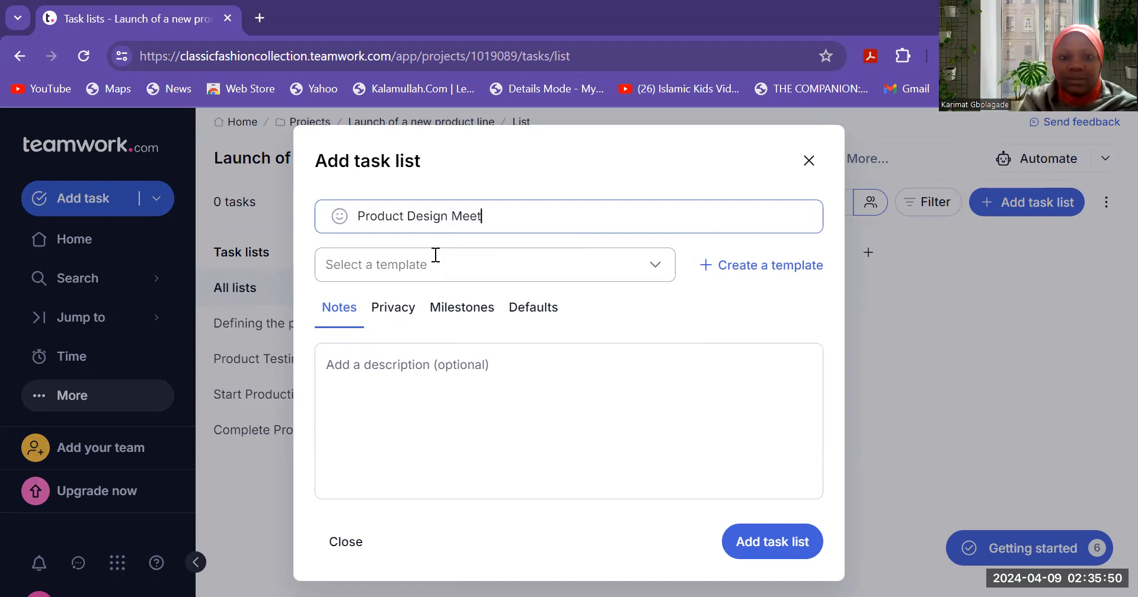
pyautogui.write('ing')
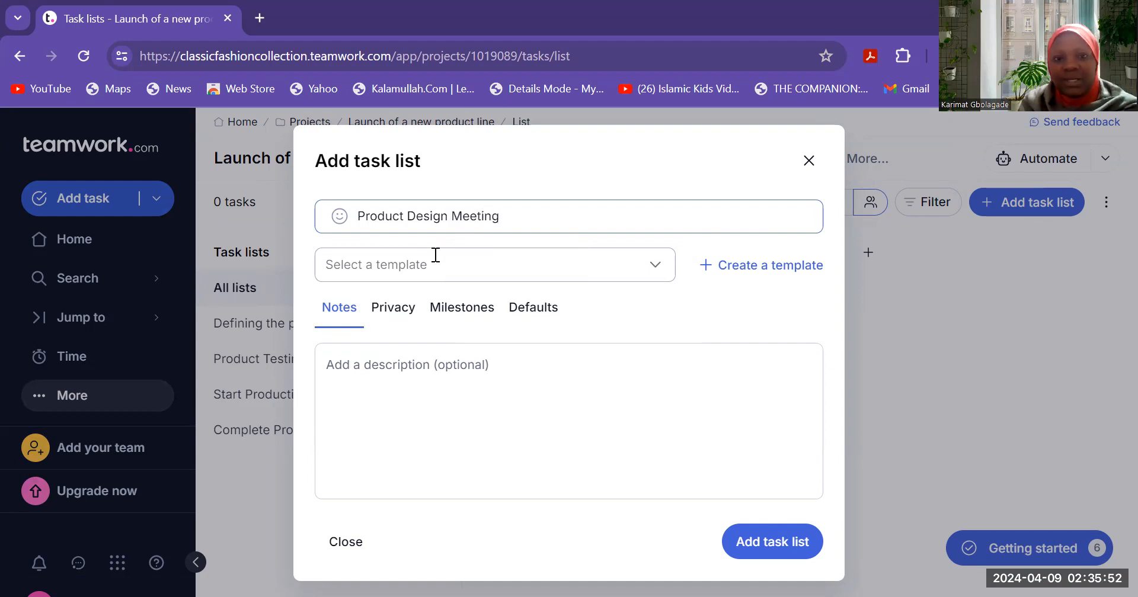
pyautogui.click(764, 542)
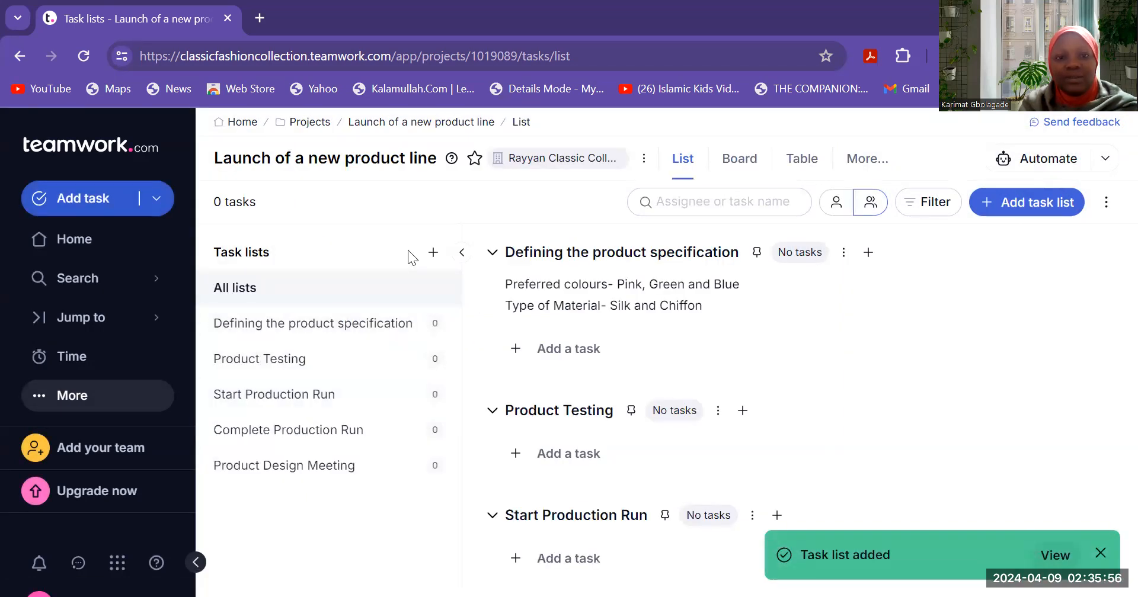
# - Create a task list named 'Design Product Package'
pyautogui.click(428, 255)
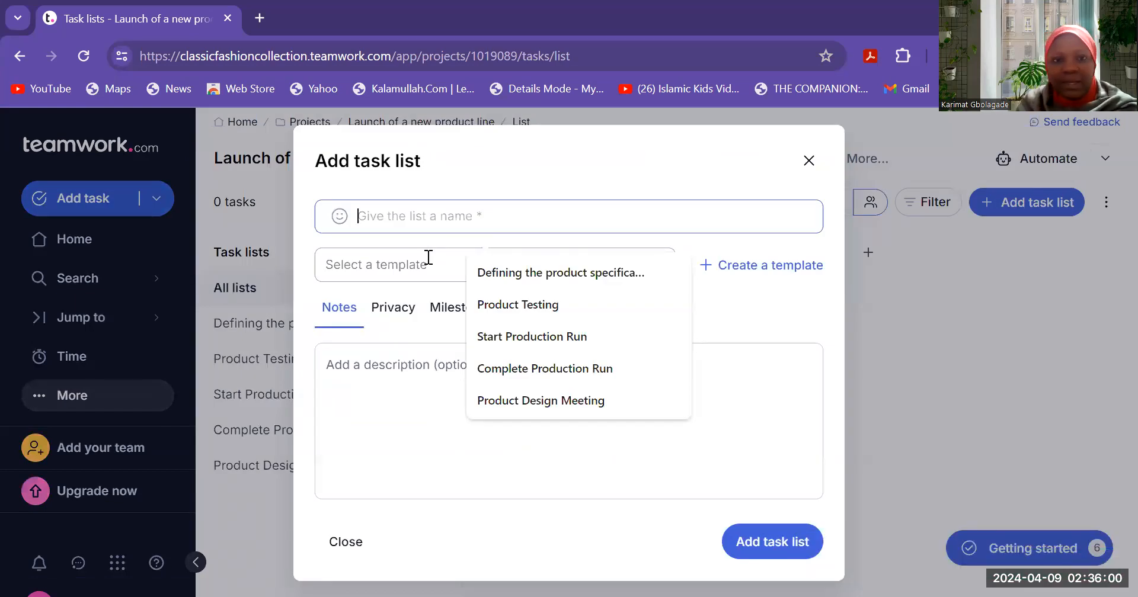
pyautogui.write('Design ')
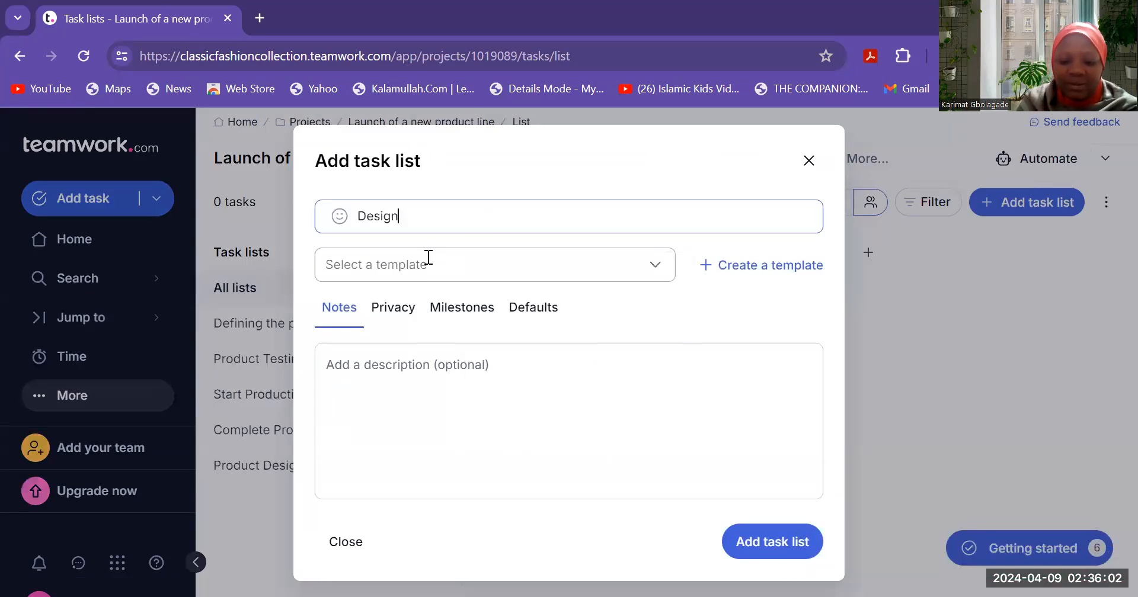
pyautogui.write('Pr')
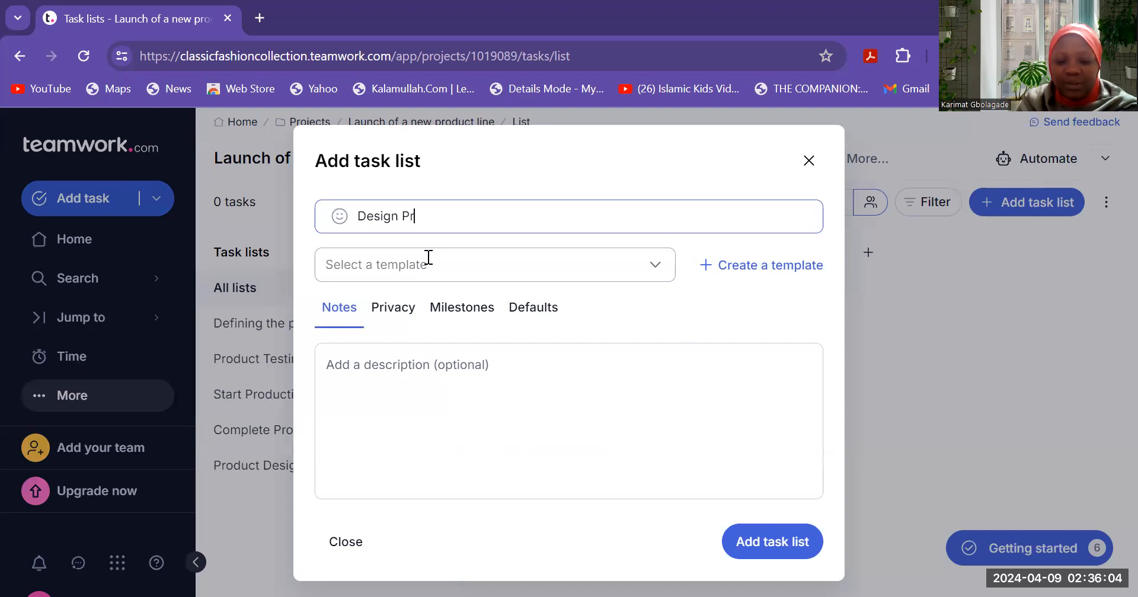
pyautogui.write('oduct Package')
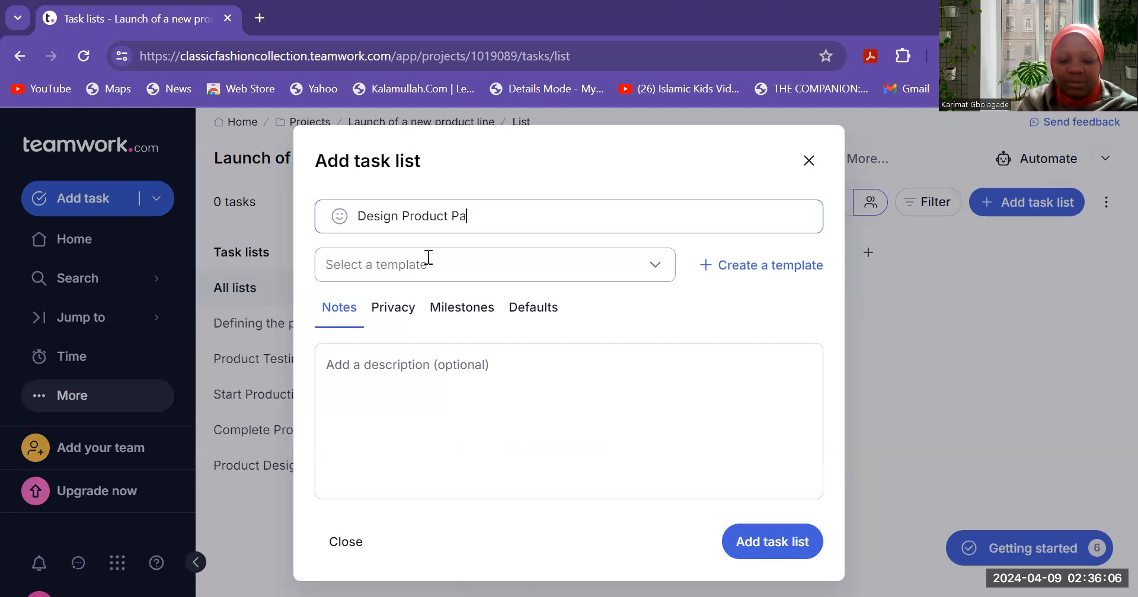
pyautogui.click(766, 539)
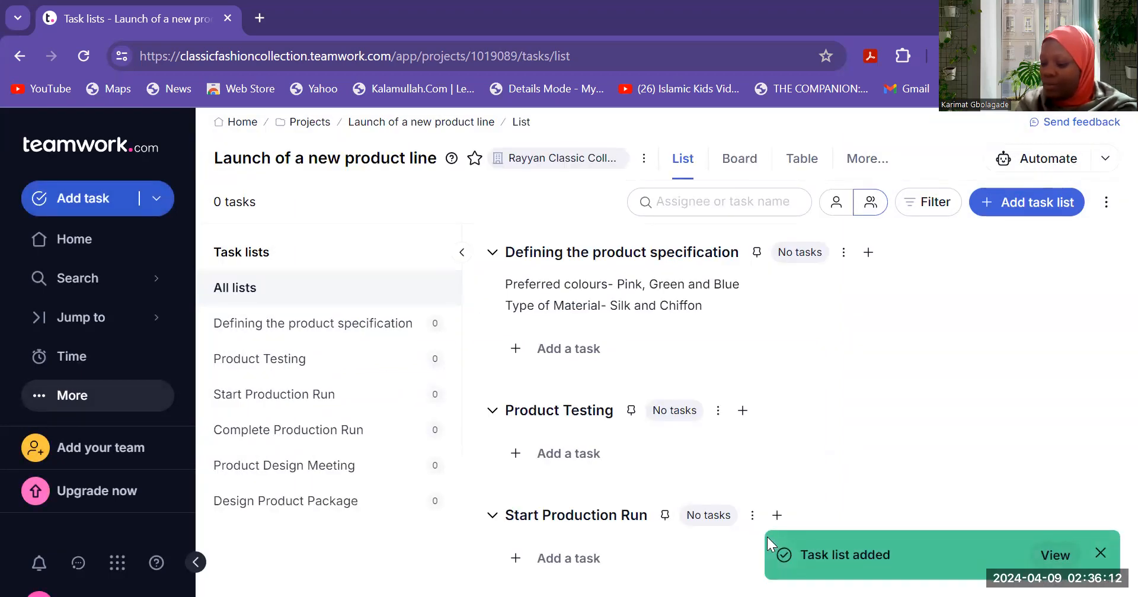
# - Create a task list named 'Get prototype quote'
pyautogui.click(433, 252)
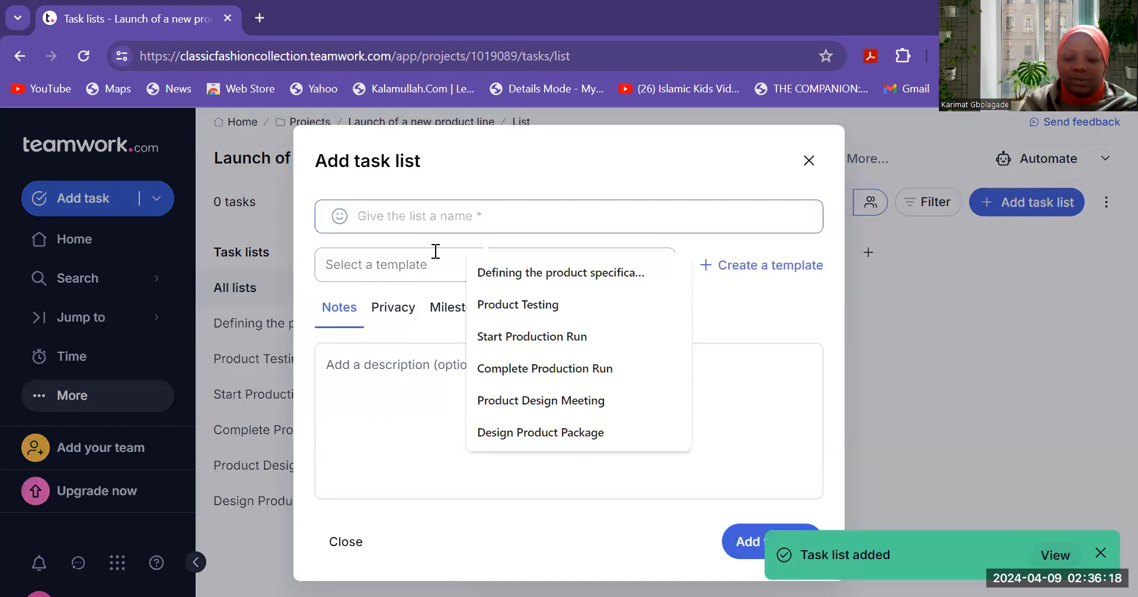
pyautogui.write('Get prototy')
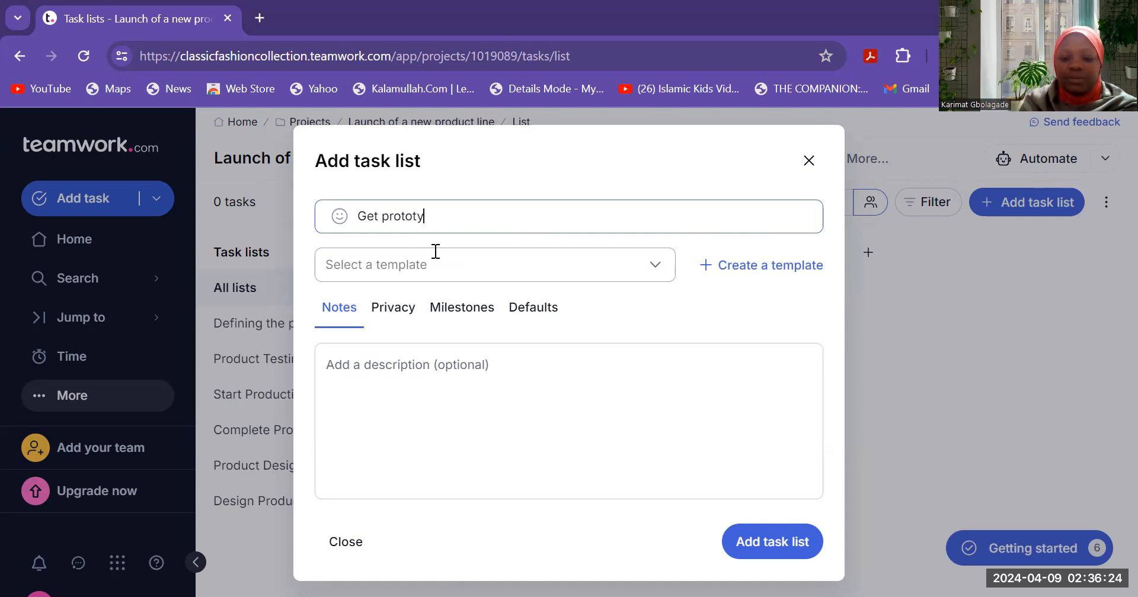
pyautogui.write('pe q')
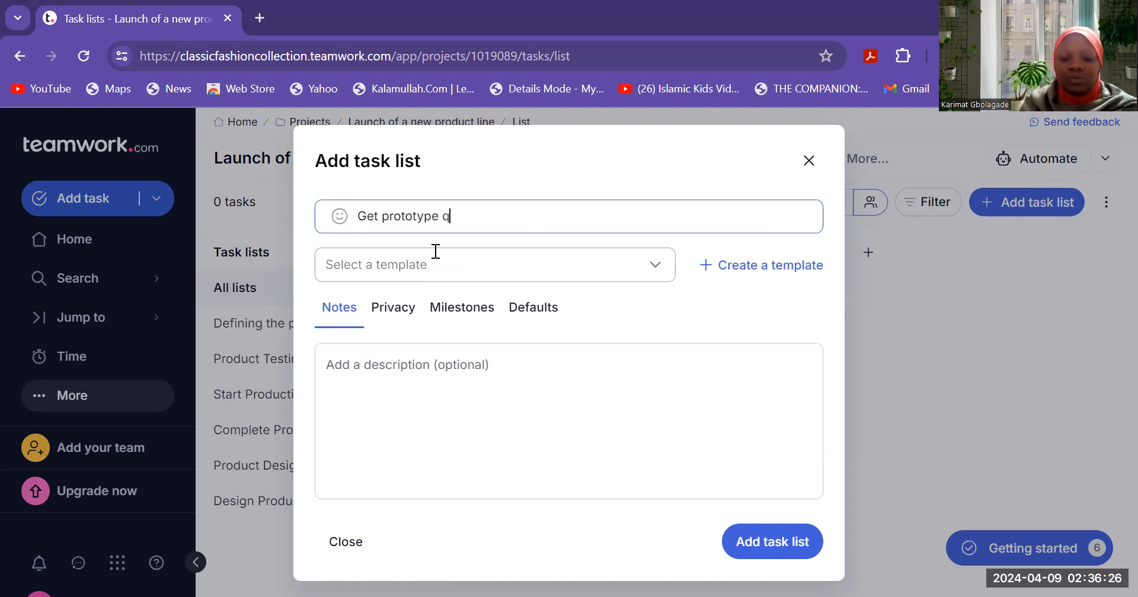
pyautogui.write('uoite')
pyautogui.click(754, 547)
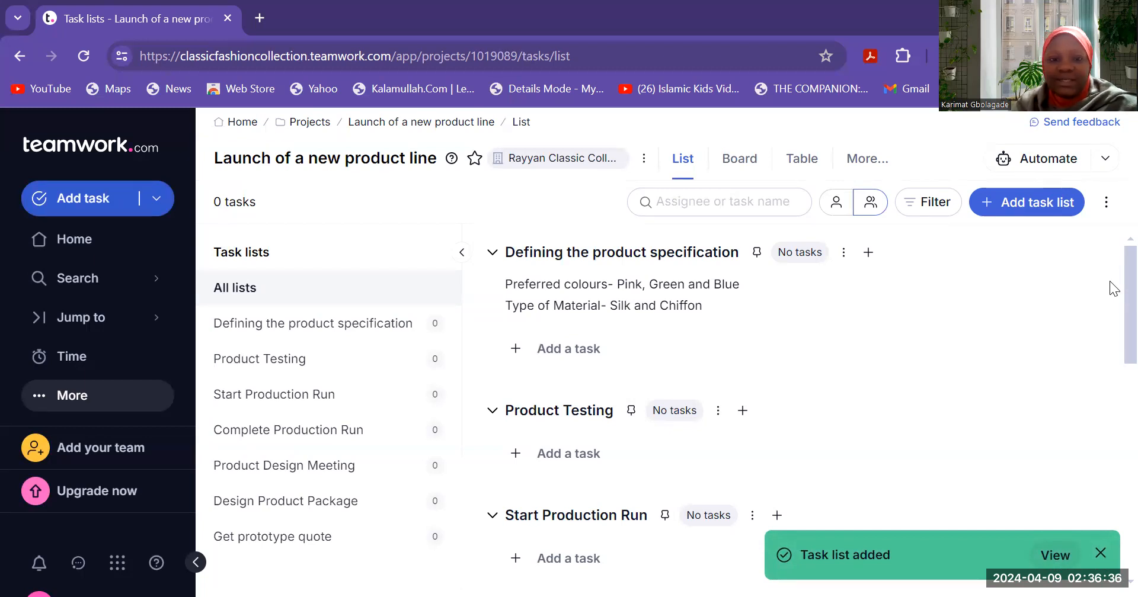
# - Look over the list and project options menus without changes, then show the empty Board view
pyautogui.scroll(-10, 1114, 289)
pyautogui.scroll(7, 1114, 332)
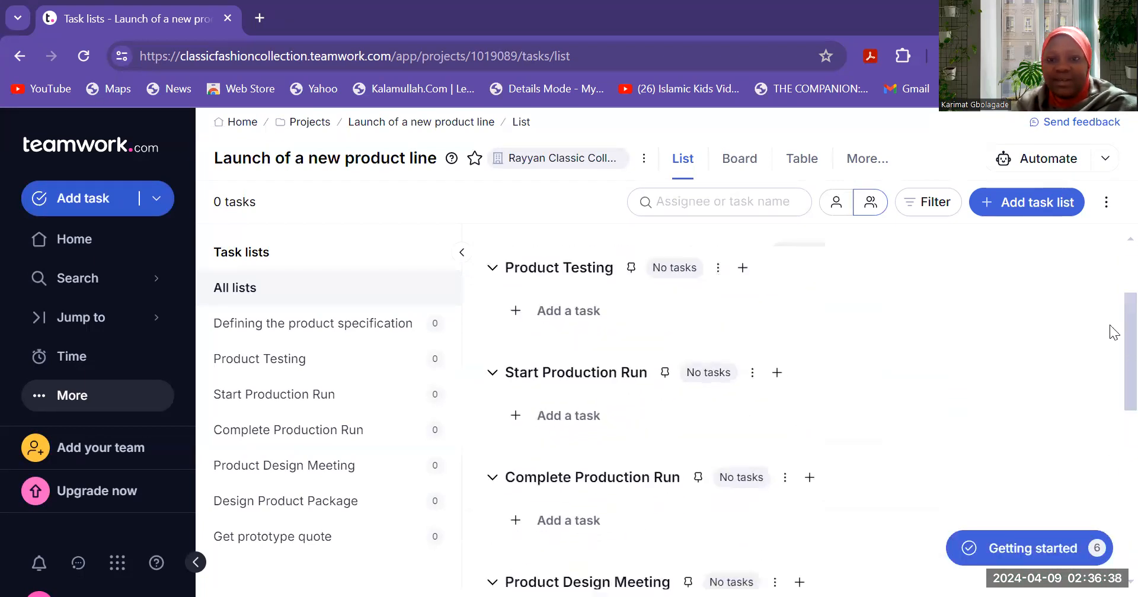
pyautogui.scroll(3, 1114, 332)
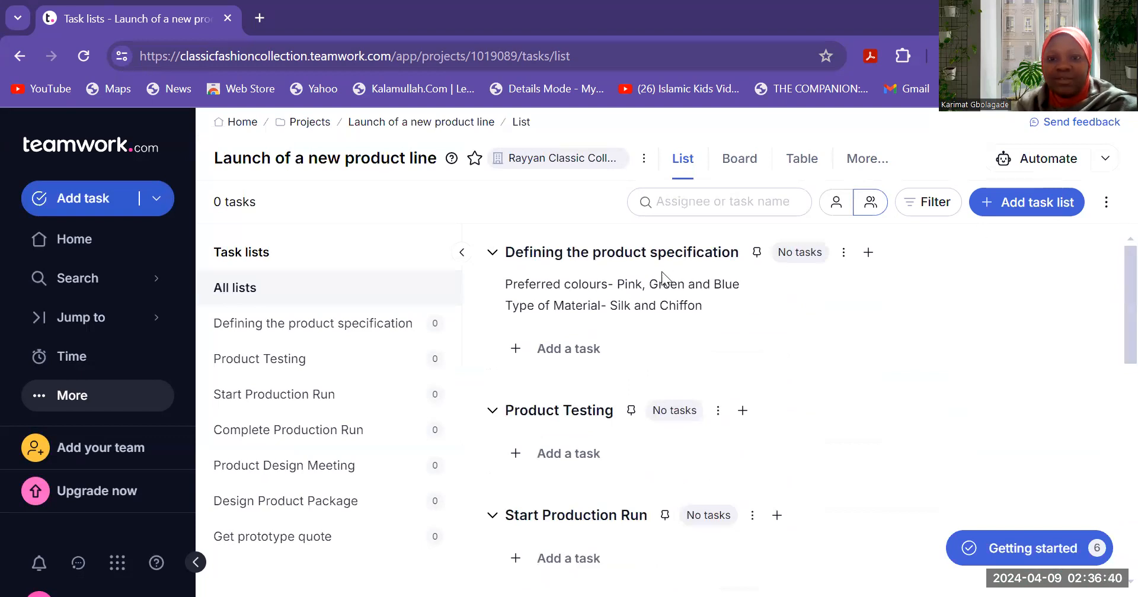
pyautogui.click(844, 253)
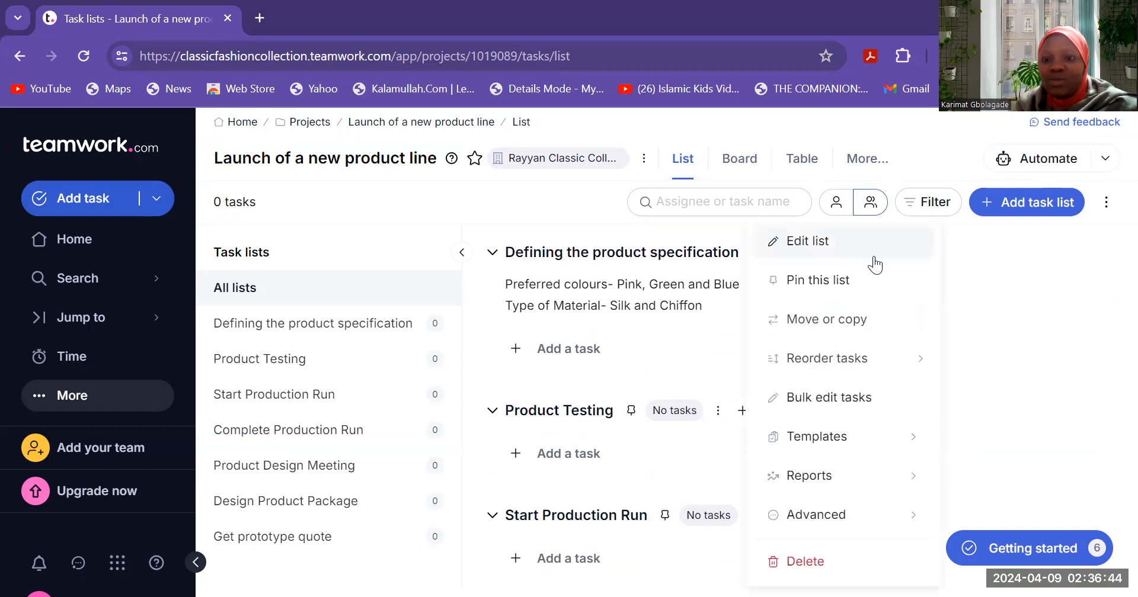
pyautogui.click(939, 294)
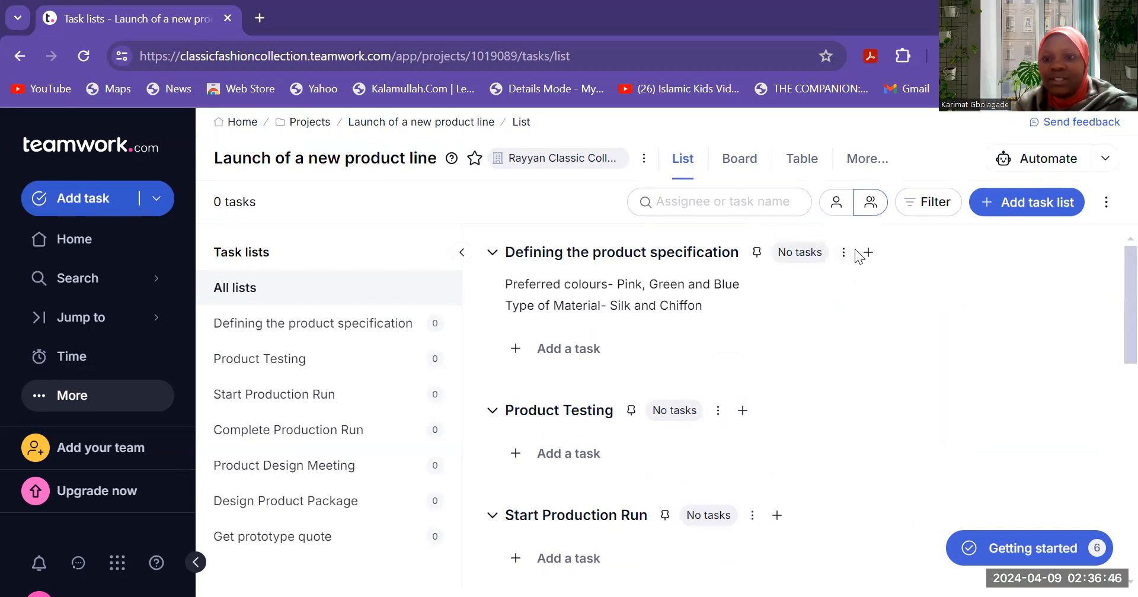
pyautogui.click(867, 254)
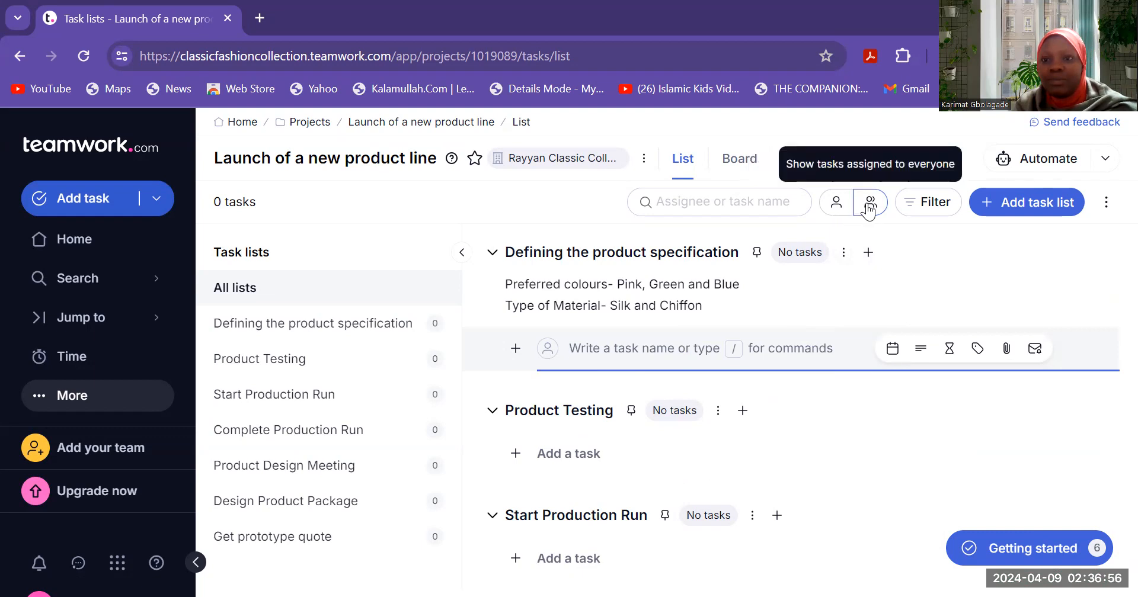
pyautogui.click(1111, 203)
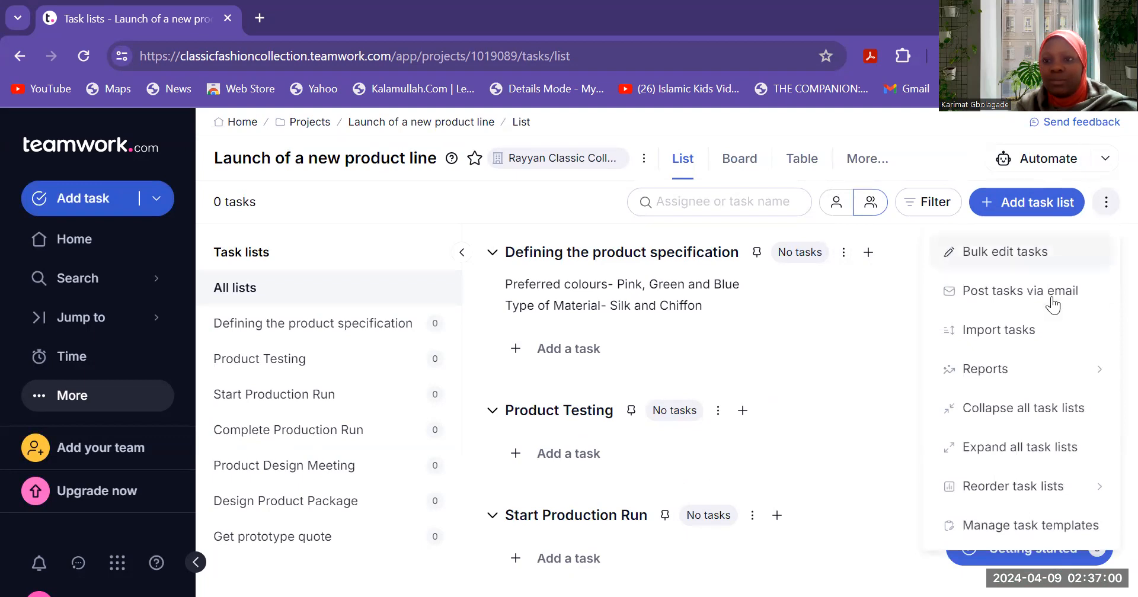
pyautogui.click(901, 538)
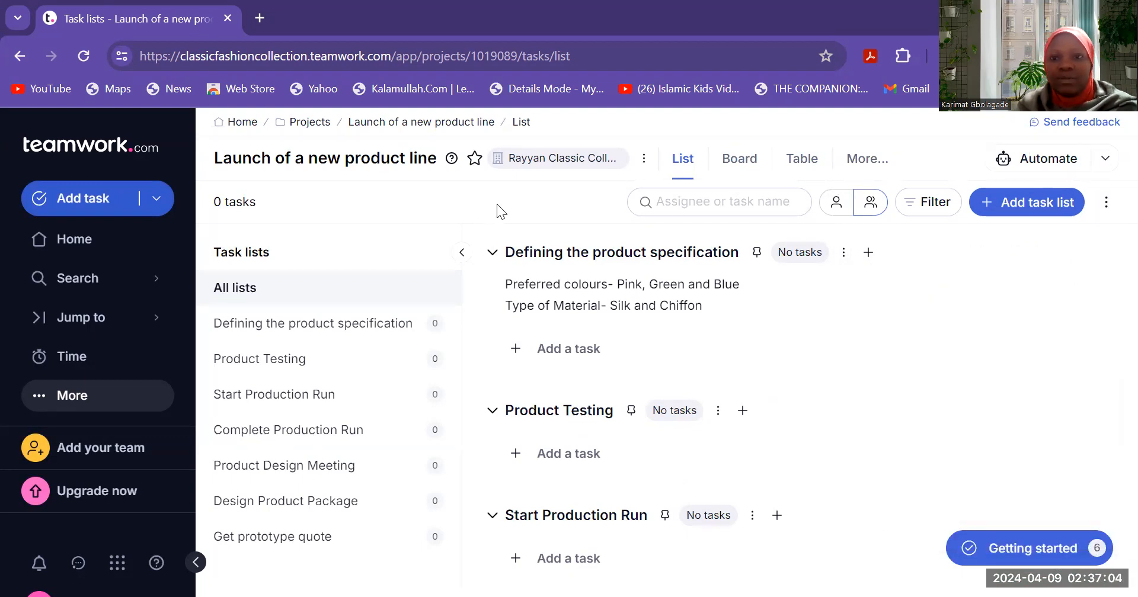
pyautogui.click(742, 160)
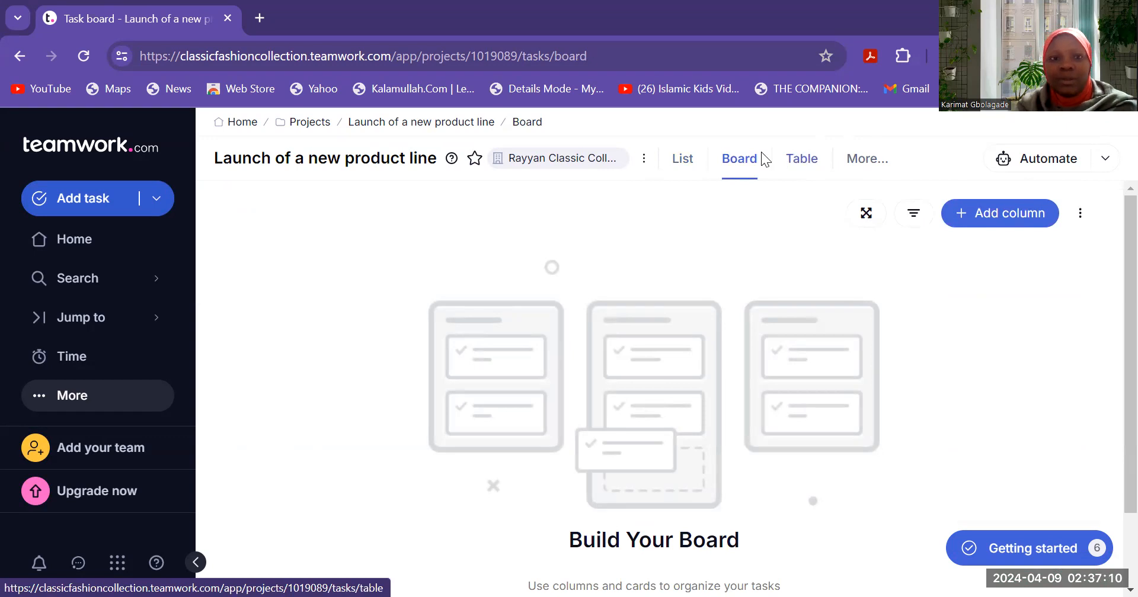
# - Switch back to the List view showing all seven empty task lists
pyautogui.click(684, 163)
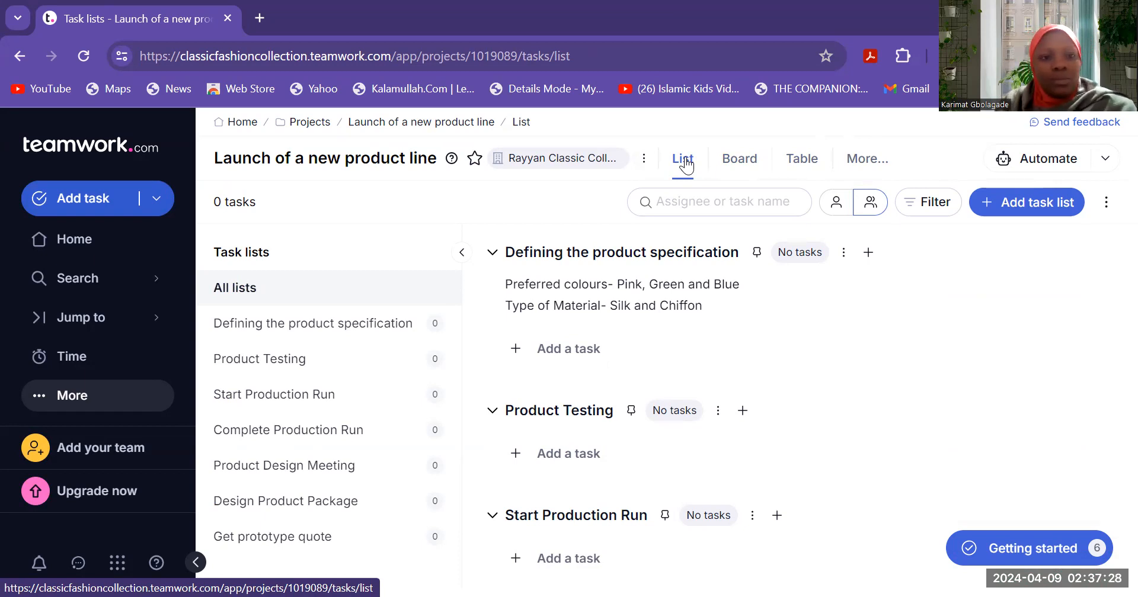
# - Go to the People area and show the list of three people
pyautogui.click(84, 401)
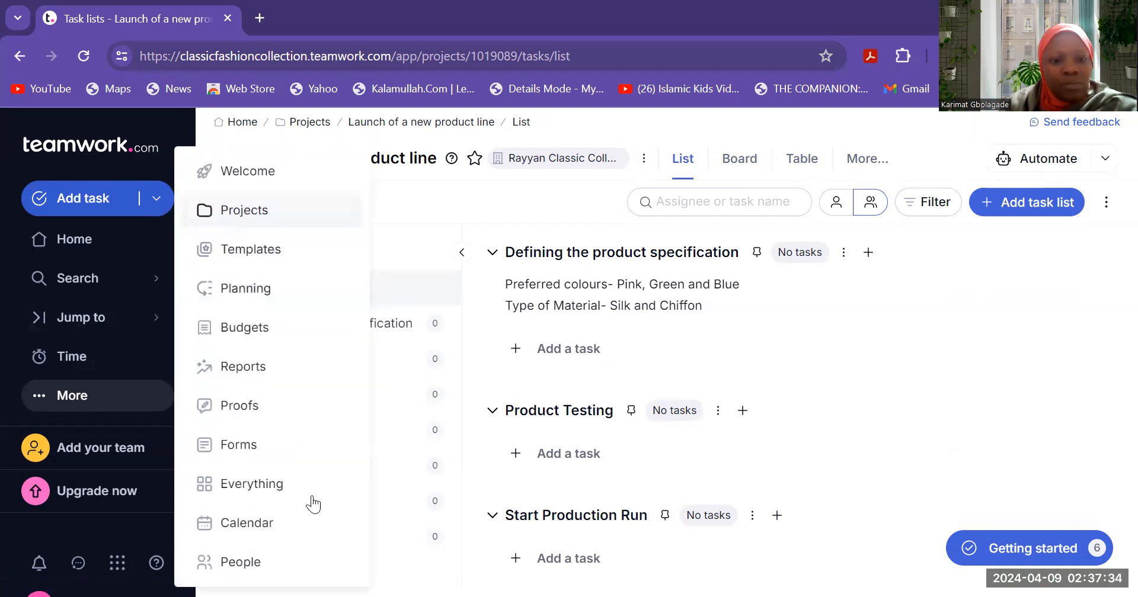
pyautogui.click(262, 563)
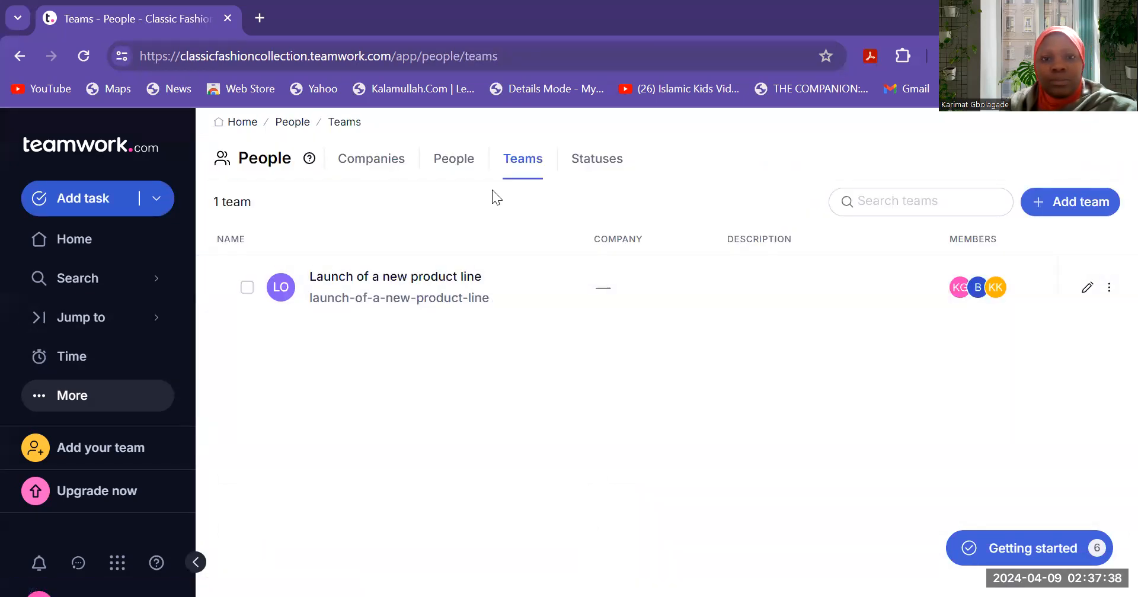
pyautogui.click(463, 164)
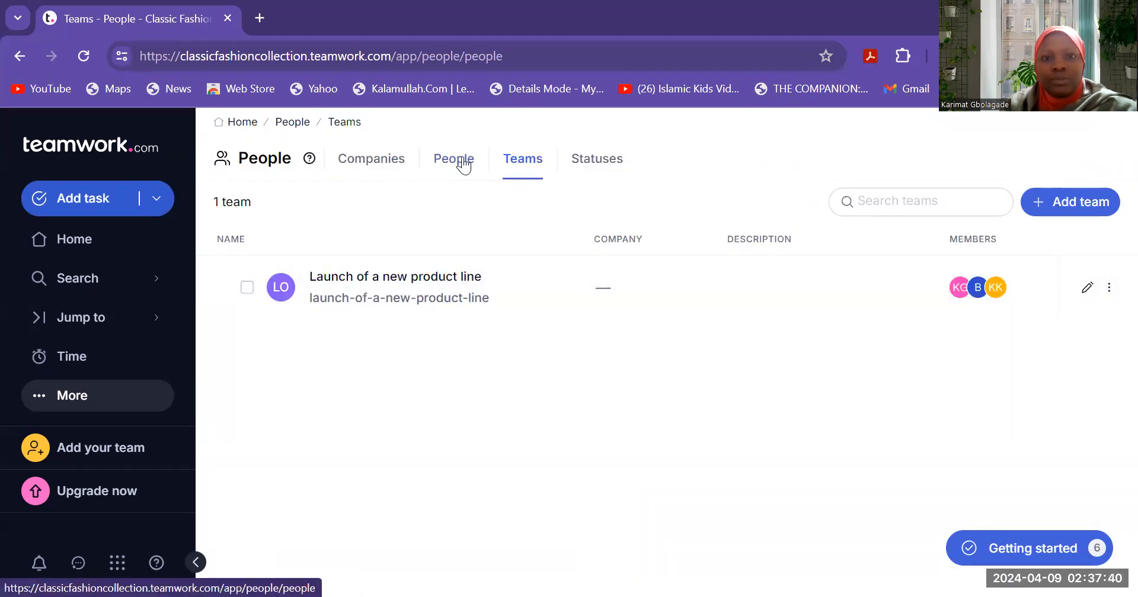
pyautogui.click(381, 169)
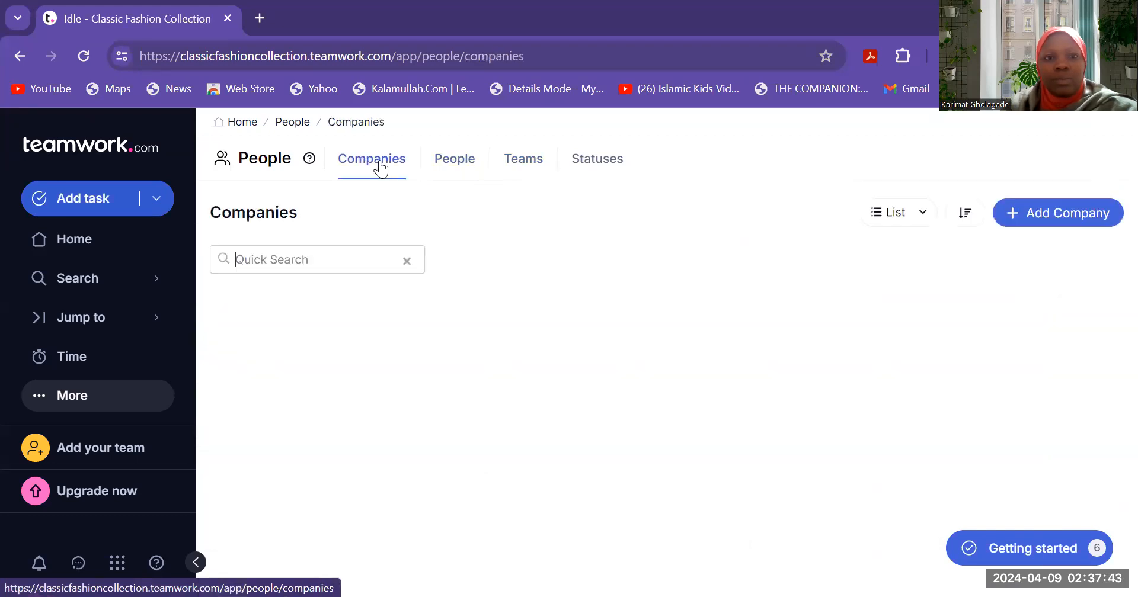
pyautogui.click(465, 166)
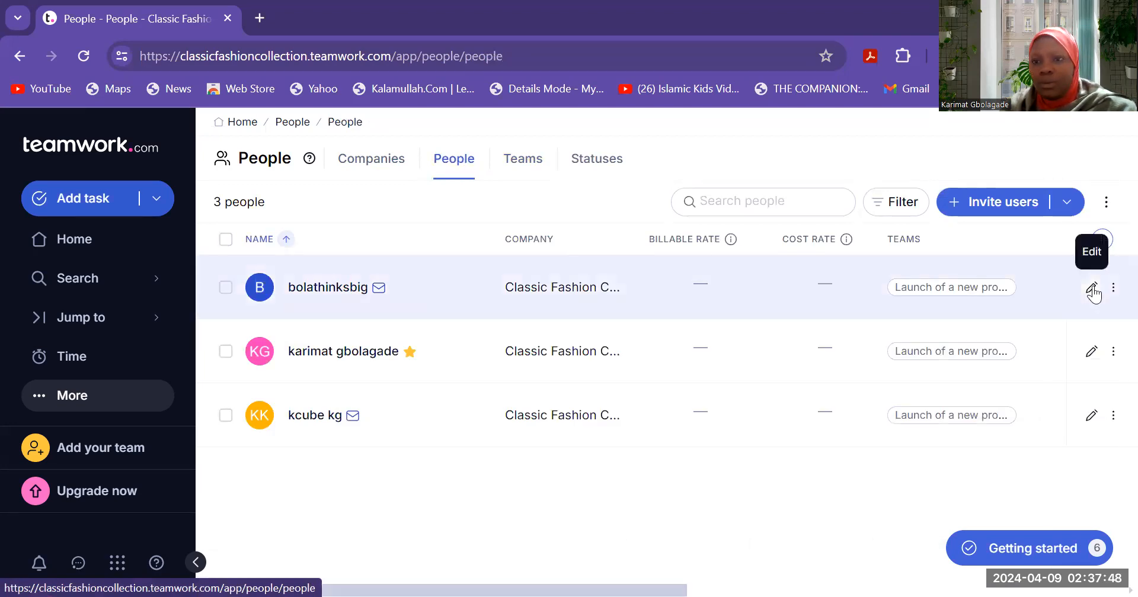
# - Add the first person to the 'Launch of a new product line' team
pyautogui.click(1113, 291)
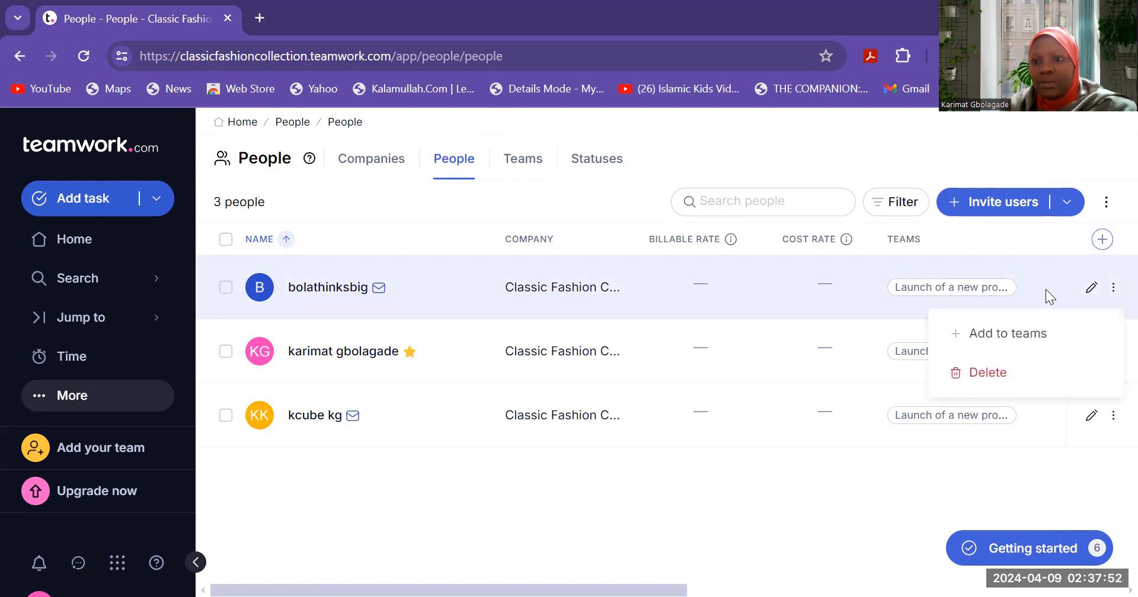
pyautogui.click(1029, 338)
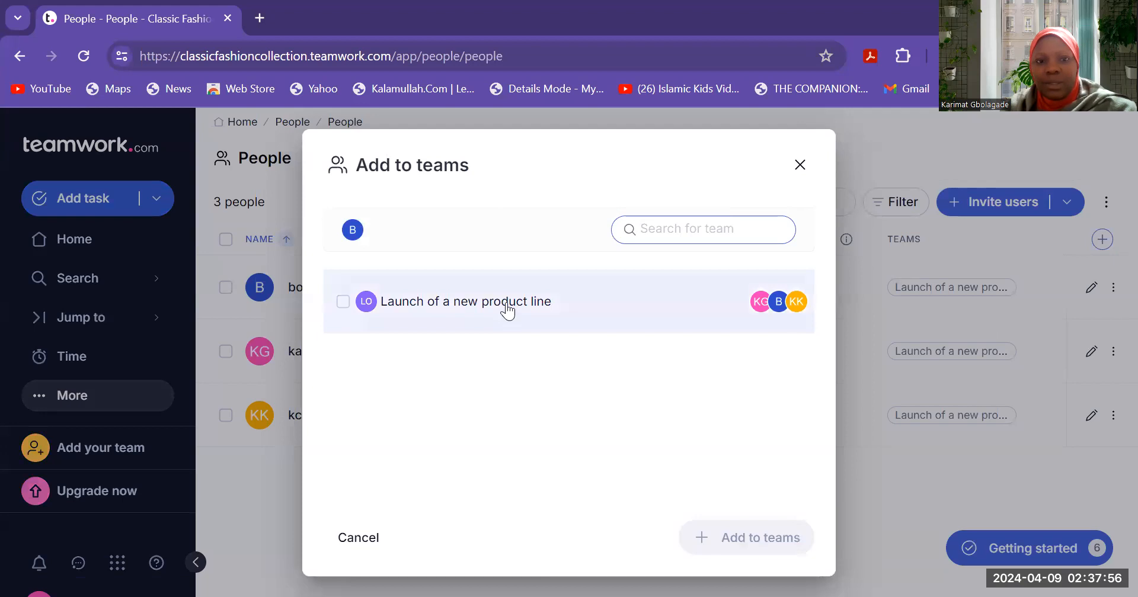
pyautogui.click(507, 310)
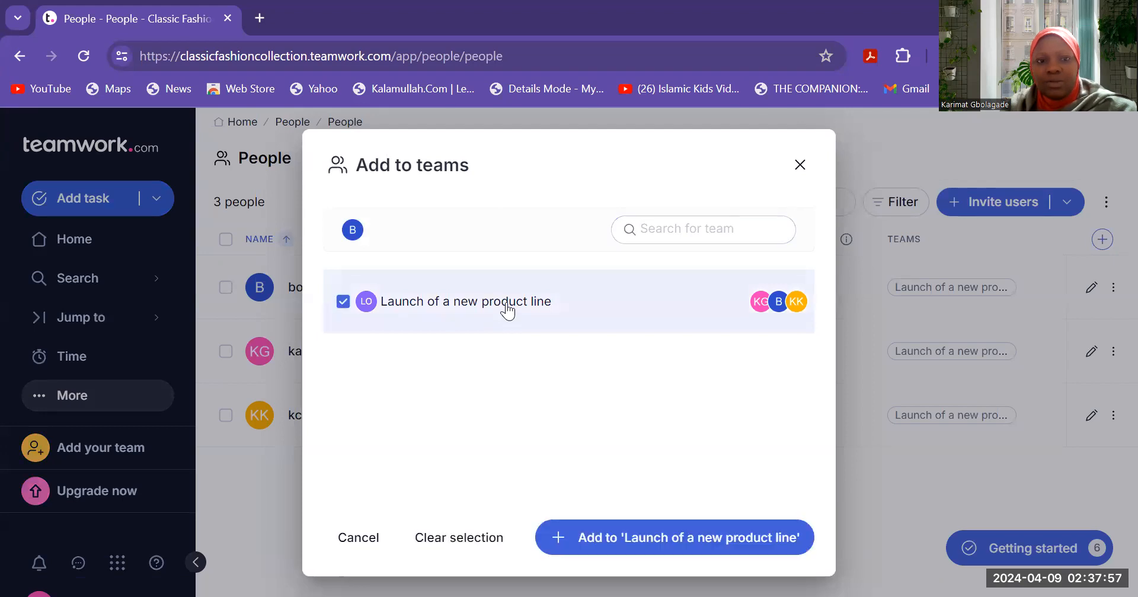
pyautogui.click(651, 532)
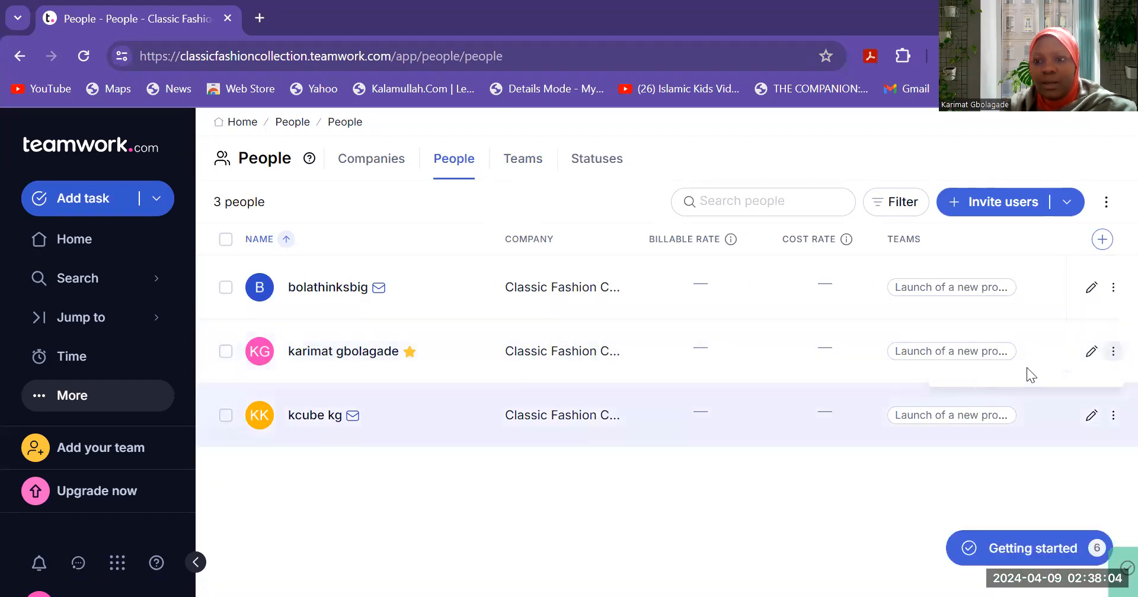
# - View the second person's profile details and close it unchanged
pyautogui.click(1114, 353)
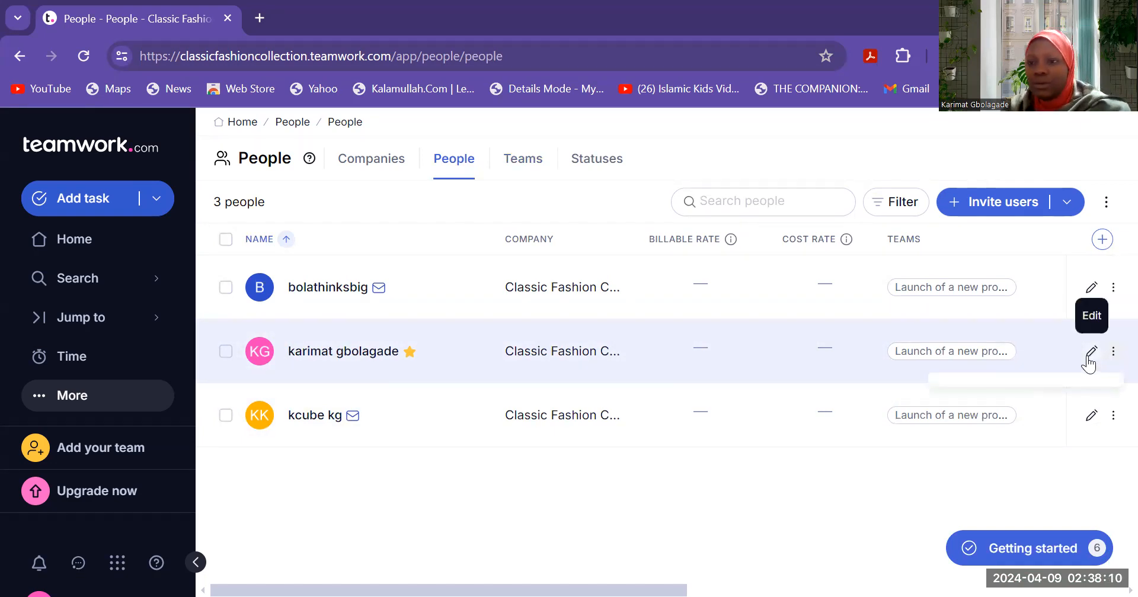
pyautogui.click(1090, 353)
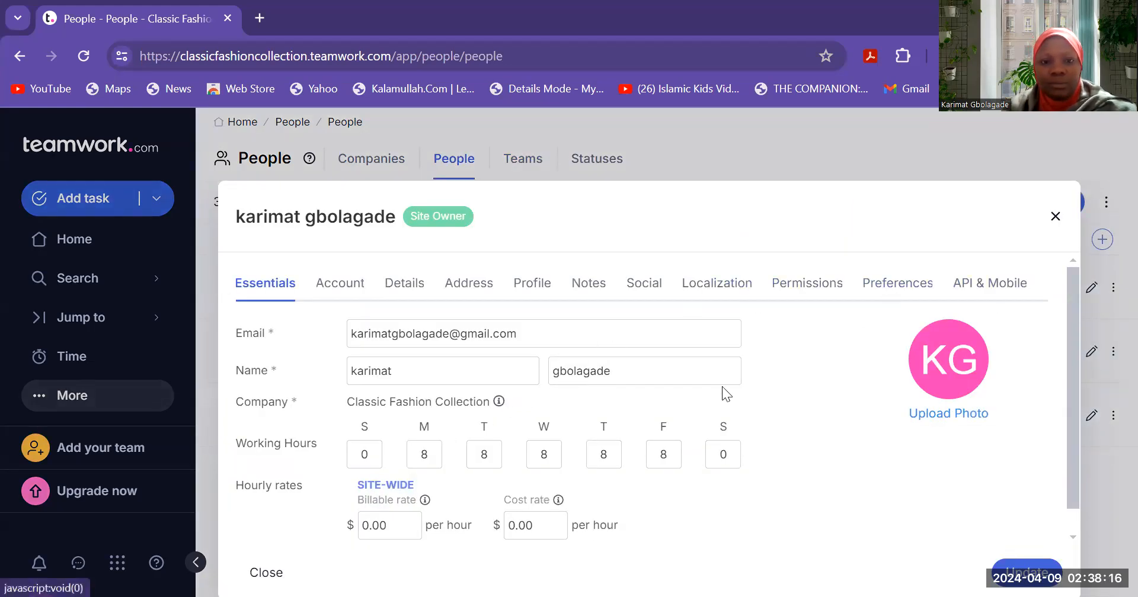
pyautogui.scroll(-1, 1069, 370)
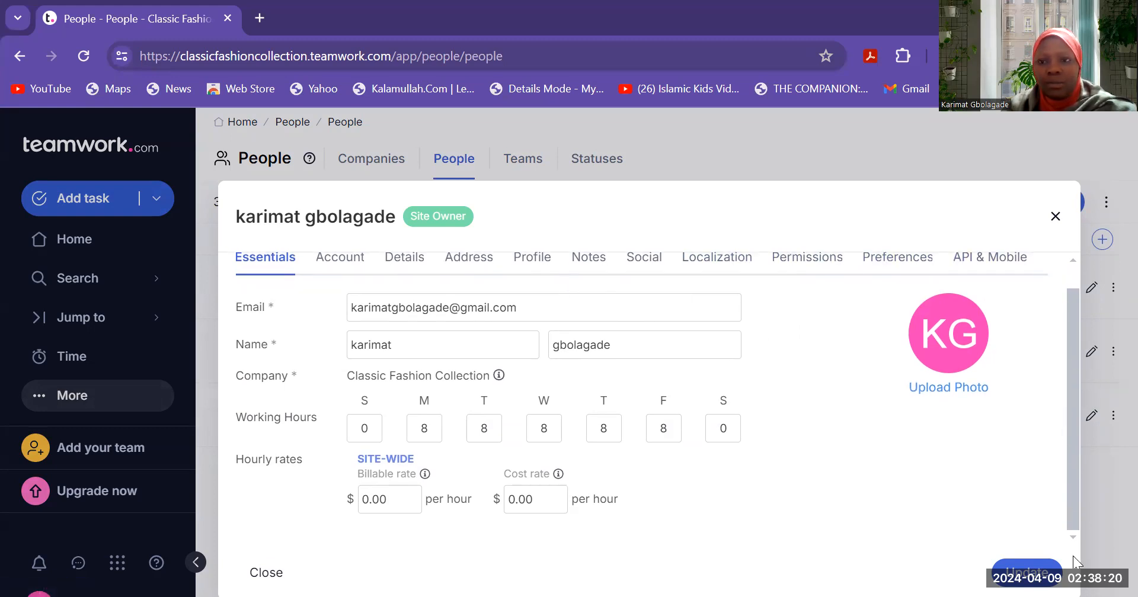
pyautogui.click(1055, 217)
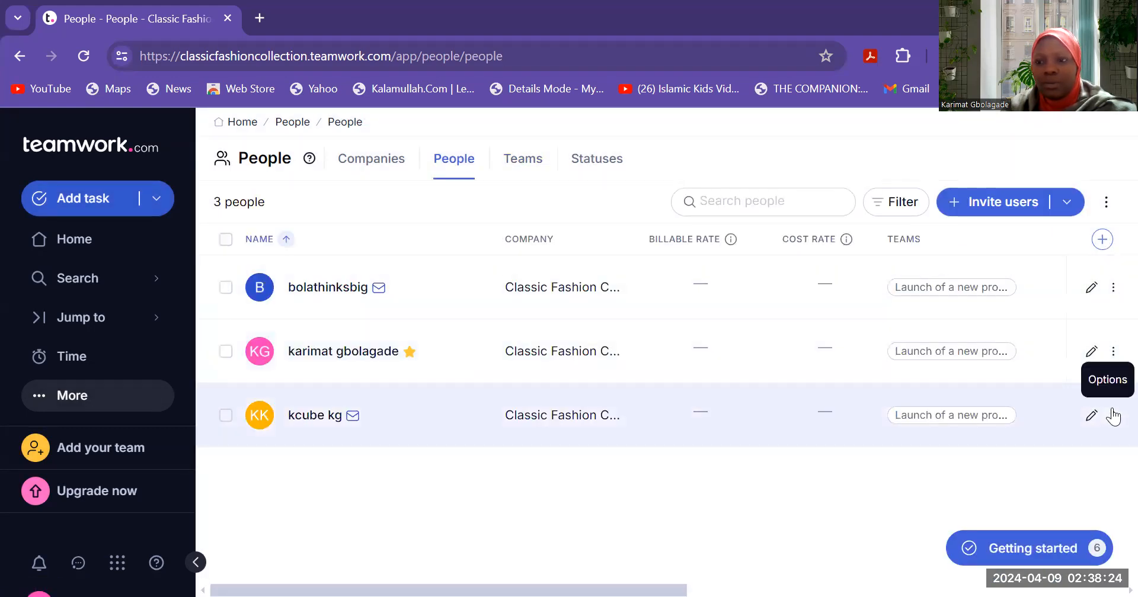
# - Add the third person to the 'Launch of a new product line' team
pyautogui.click(1113, 416)
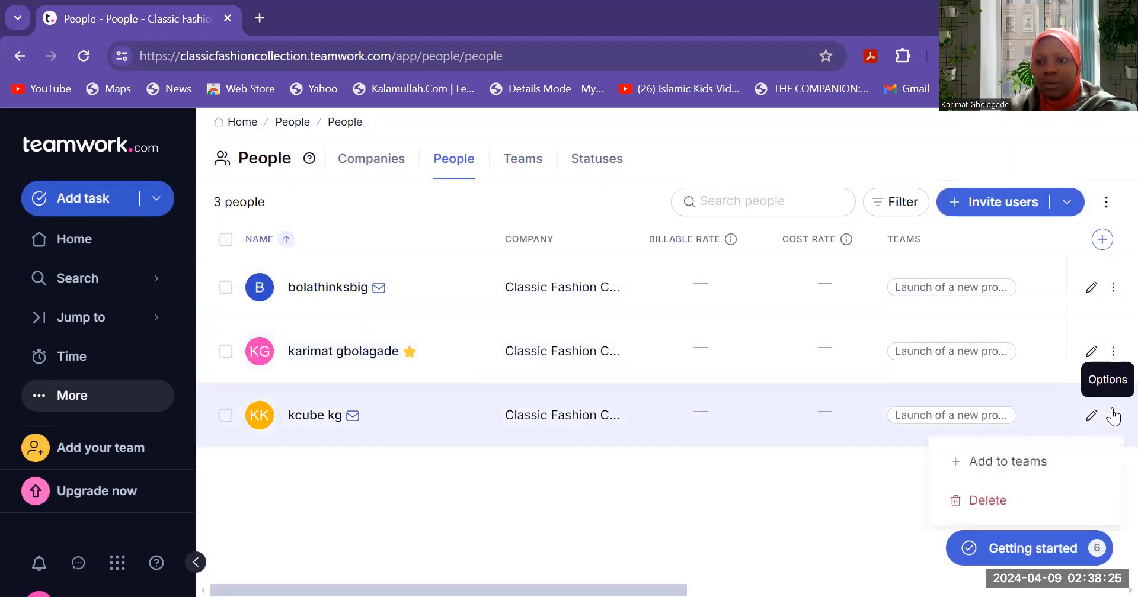
pyautogui.click(1018, 458)
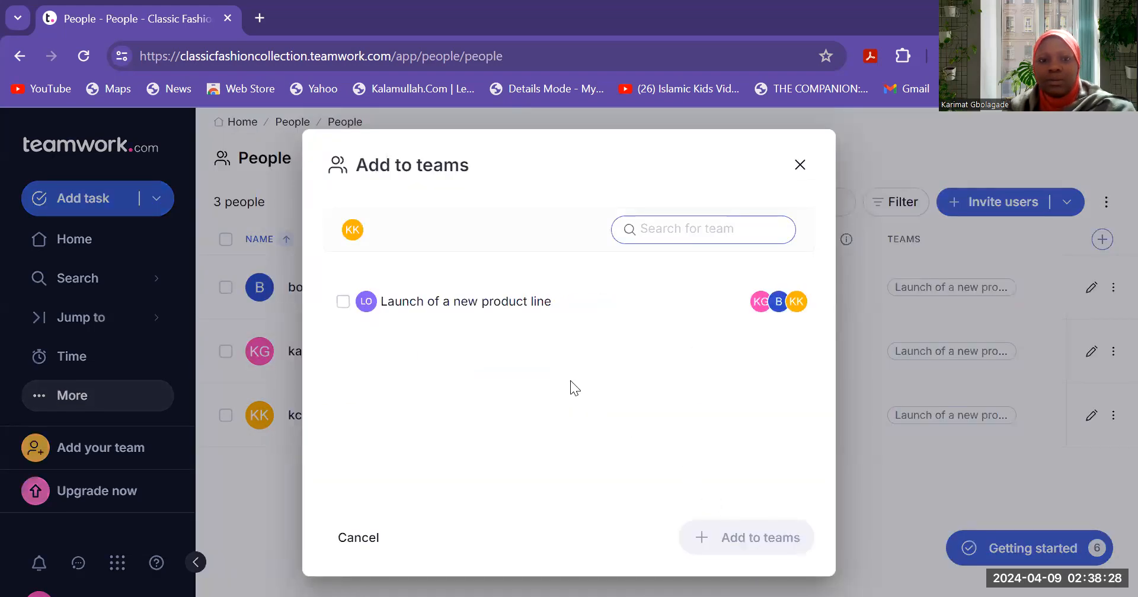
pyautogui.click(513, 304)
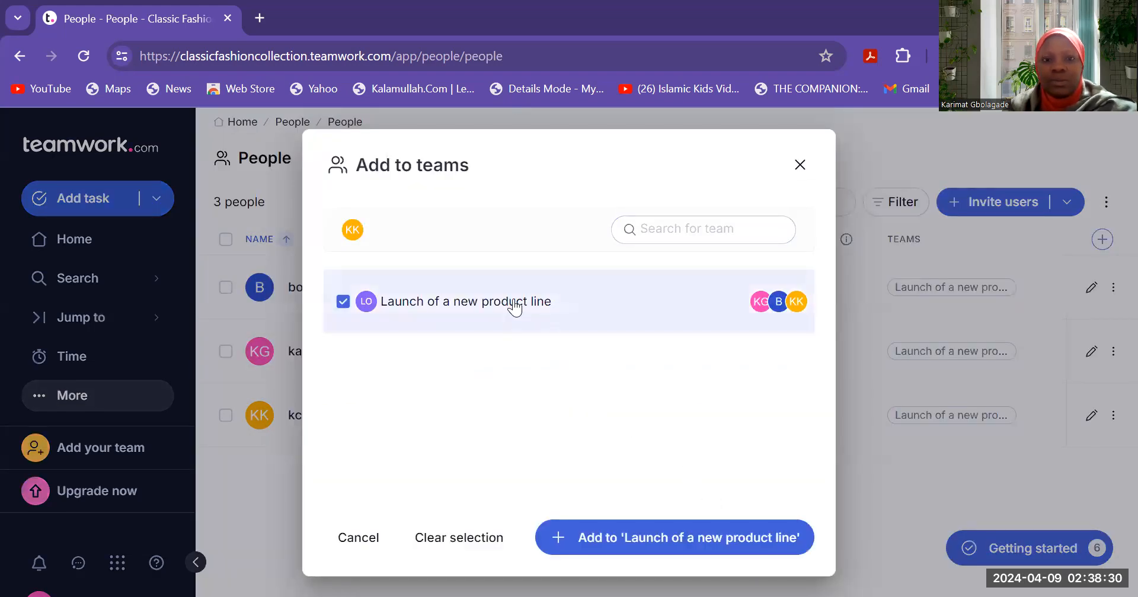
pyautogui.click(680, 539)
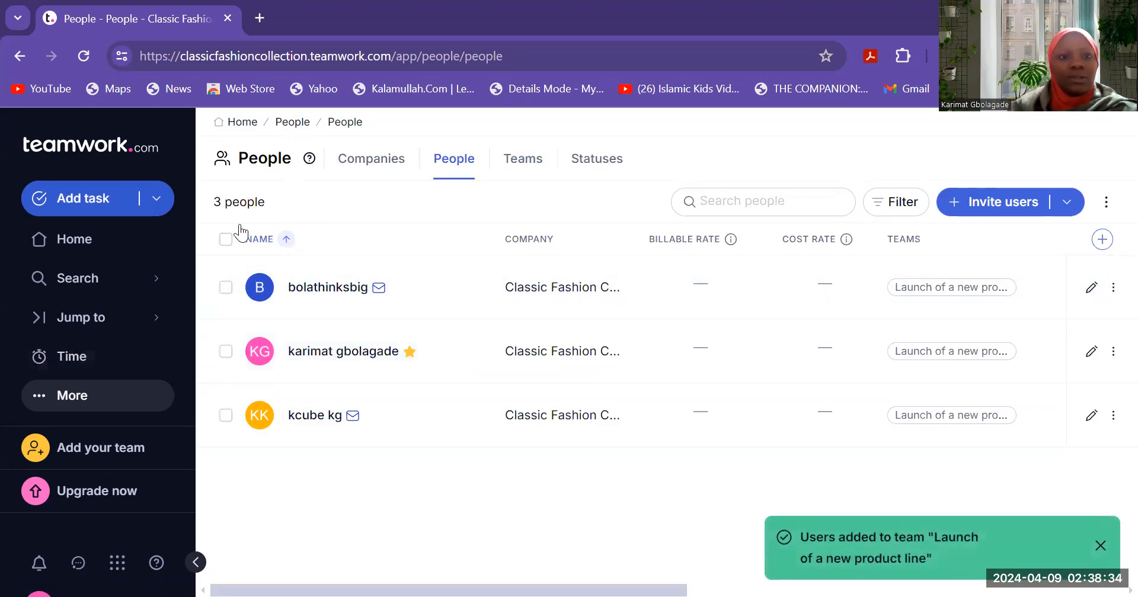
# - Open the Launch of a new product line project from the Projects list
pyautogui.click(86, 398)
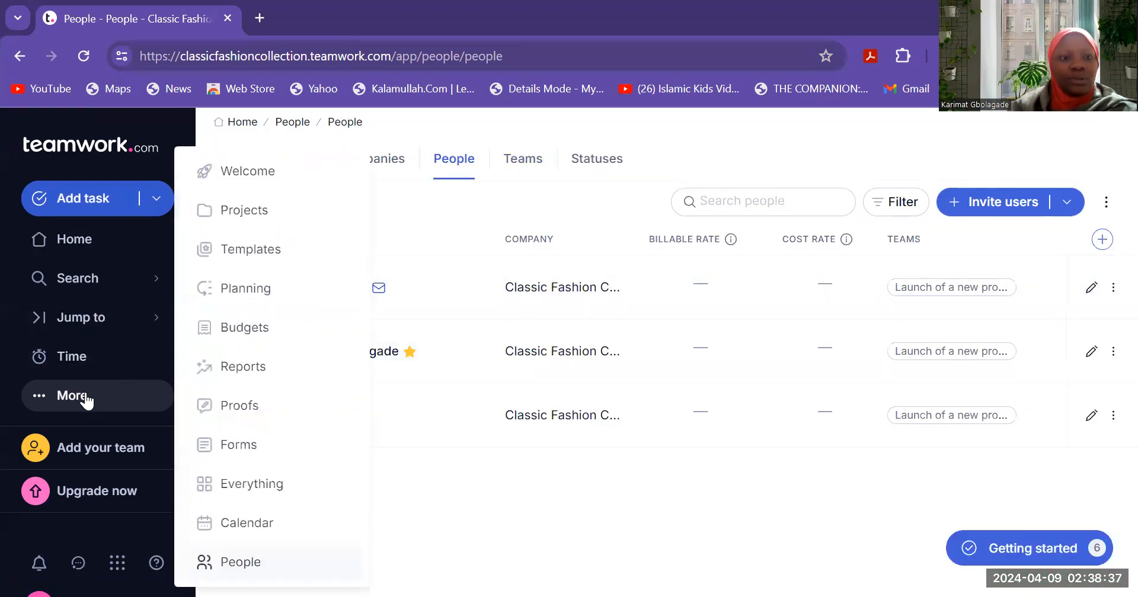
pyautogui.click(256, 204)
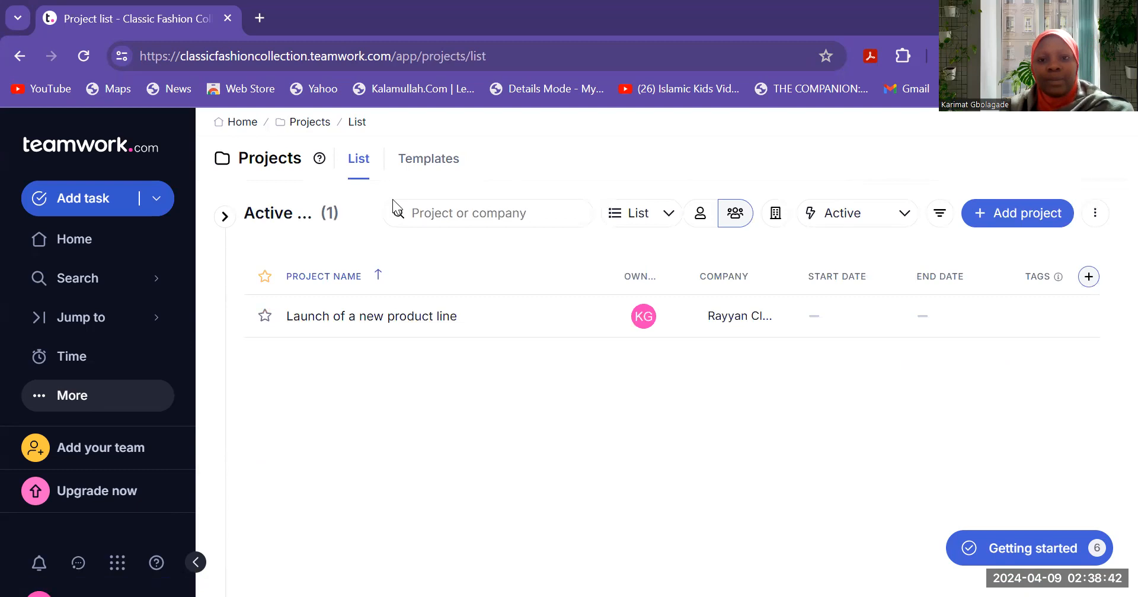
pyautogui.click(385, 317)
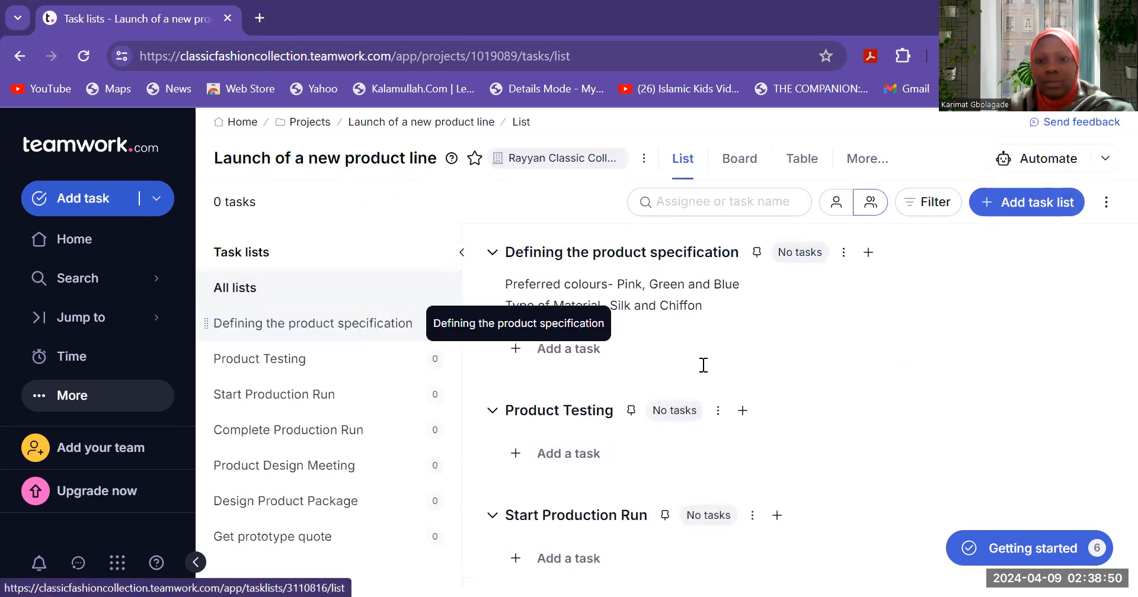
# - Filter the project's task lists to show only tasks assigned to me
pyautogui.click(845, 254)
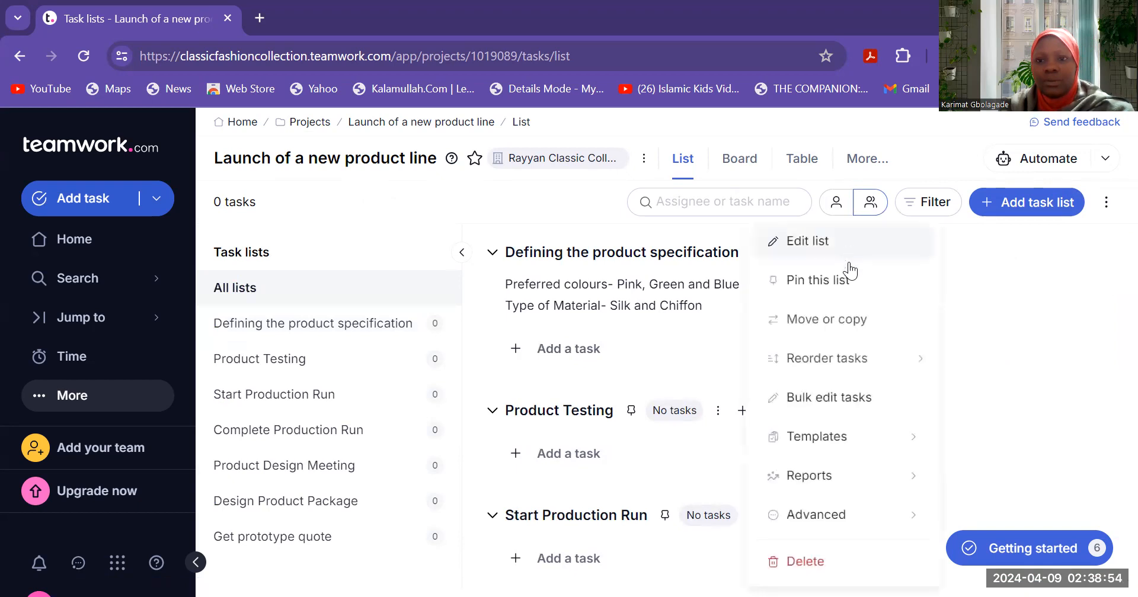
pyautogui.click(1079, 357)
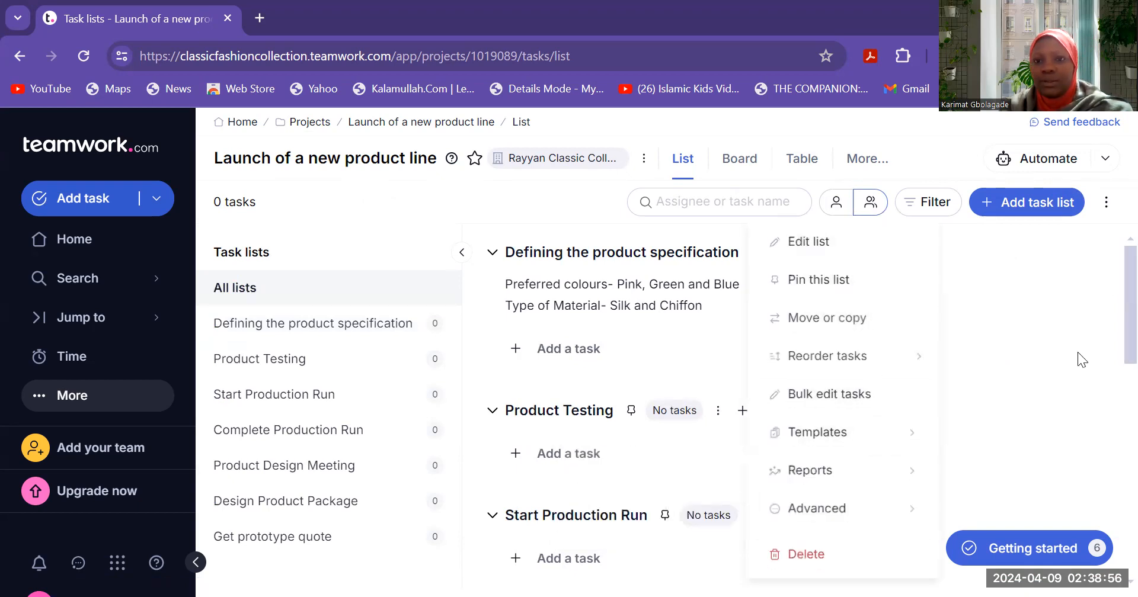
pyautogui.click(761, 202)
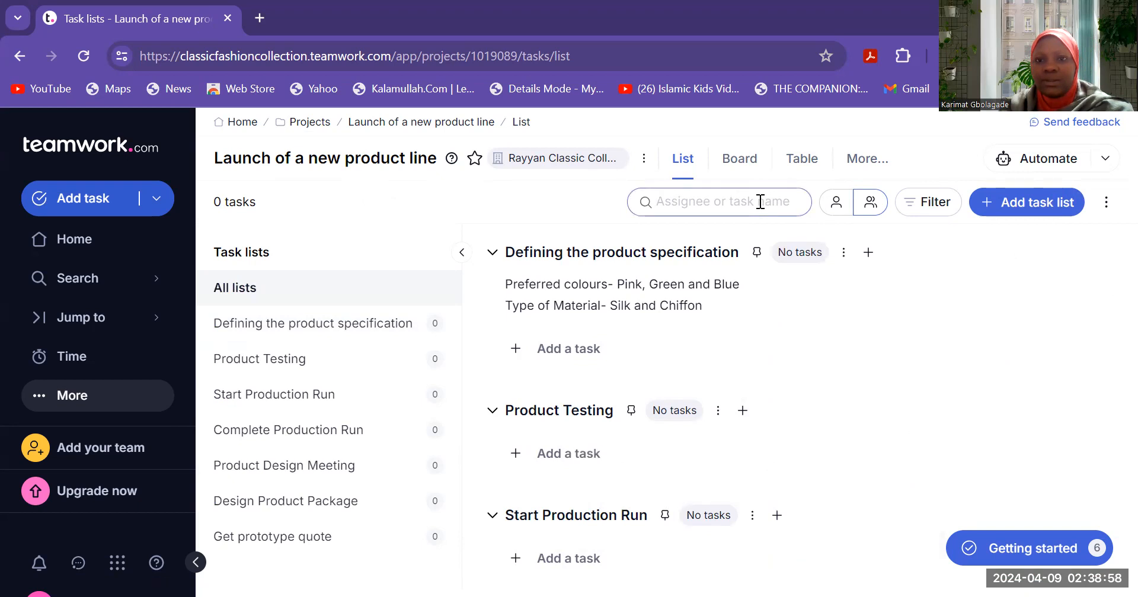
pyautogui.click(835, 204)
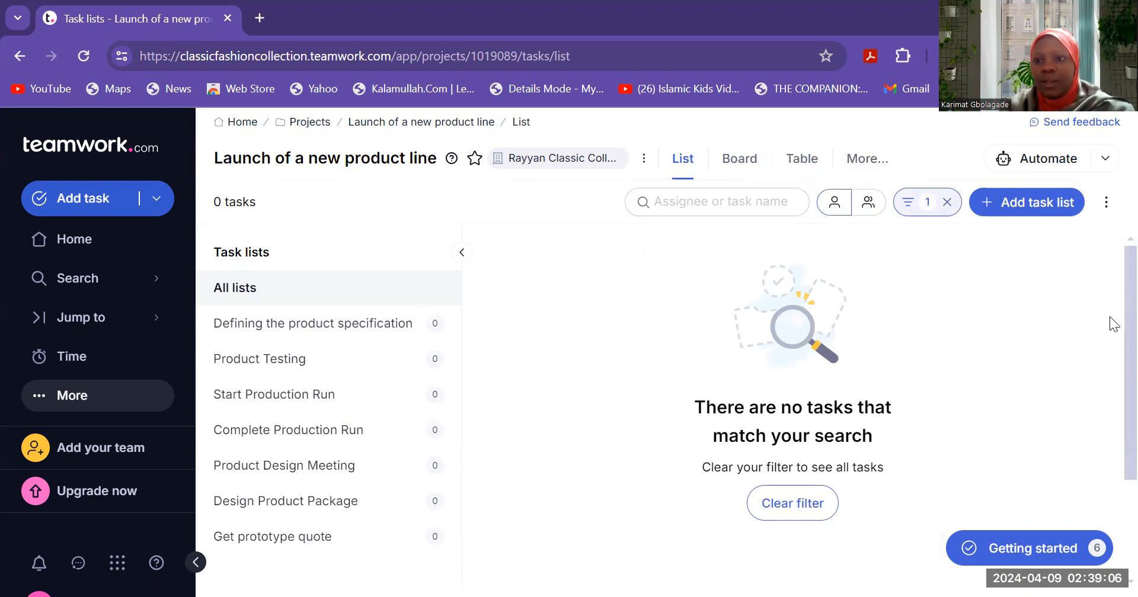
# - Browse the task Options and More sections menus, then view Board and return to List
pyautogui.click(1106, 203)
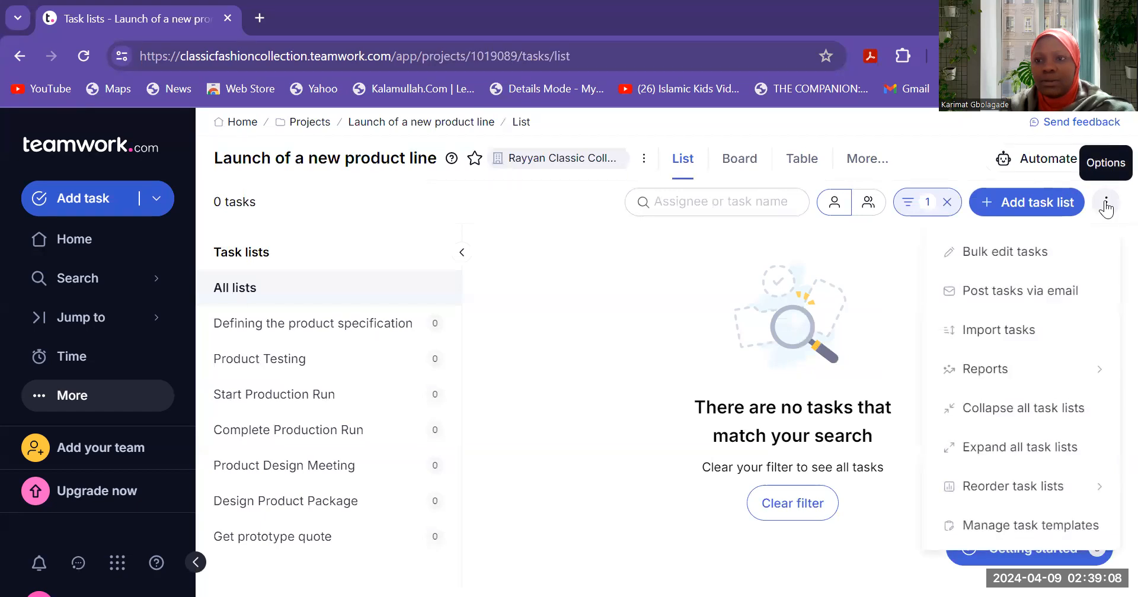
pyautogui.click(583, 425)
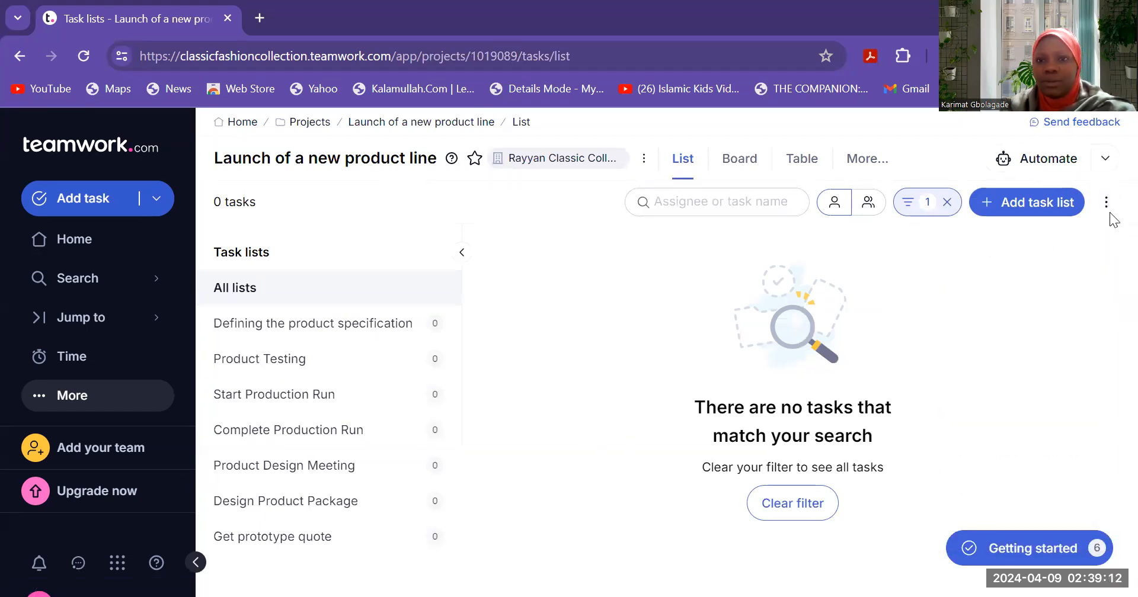
pyautogui.click(855, 162)
pyautogui.click(854, 161)
pyautogui.click(854, 163)
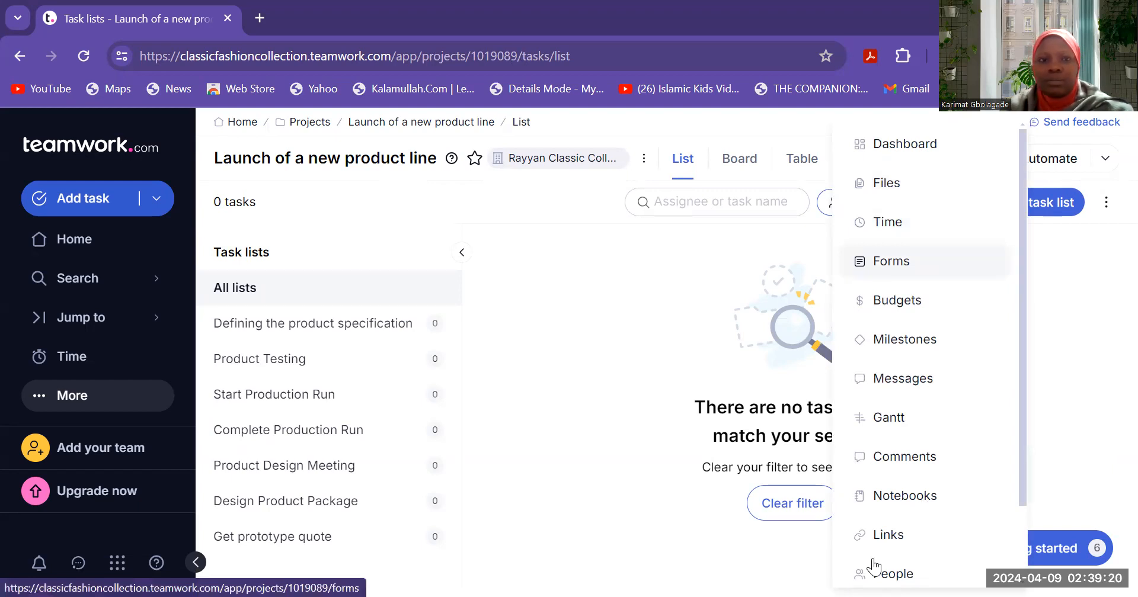
pyautogui.click(622, 279)
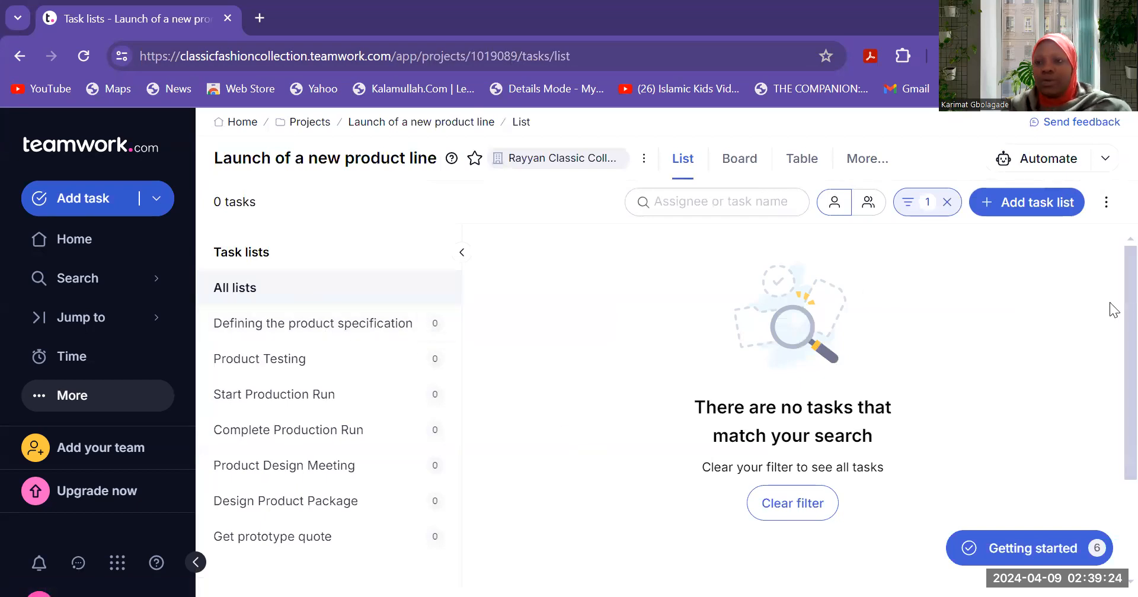
pyautogui.scroll(-2, 1113, 309)
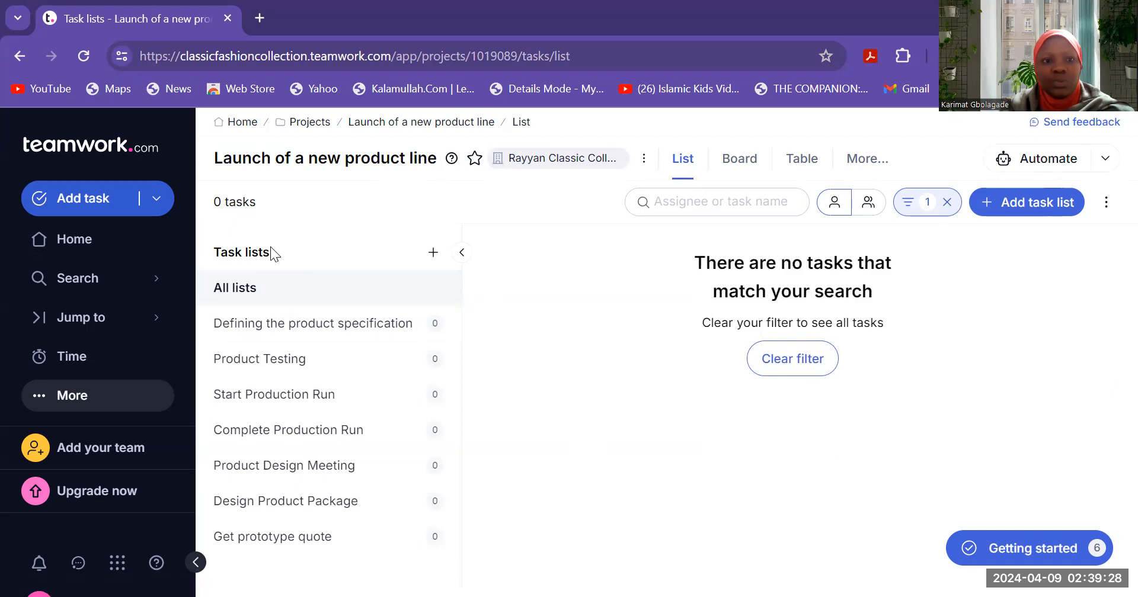
pyautogui.click(738, 165)
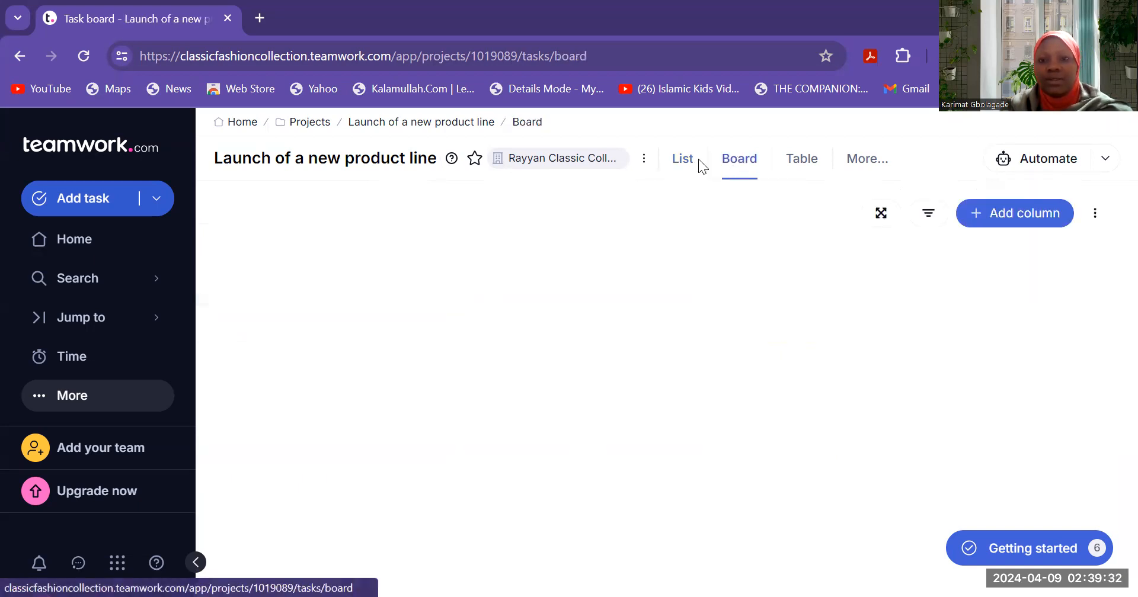
pyautogui.click(680, 166)
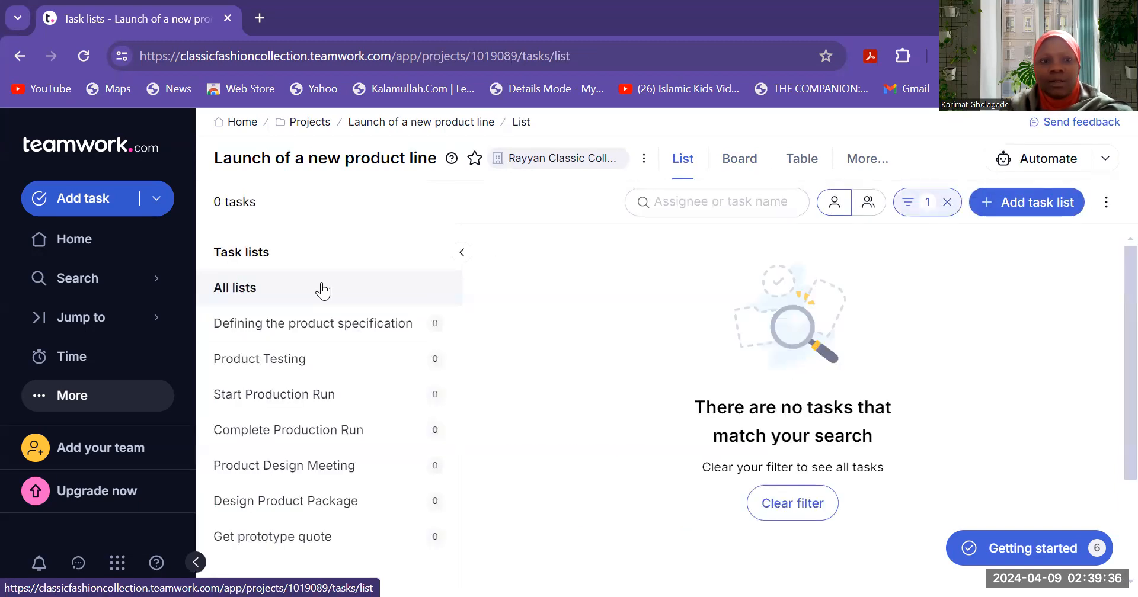
# - Open the Defining the product specification task list and look over its options
pyautogui.click(297, 340)
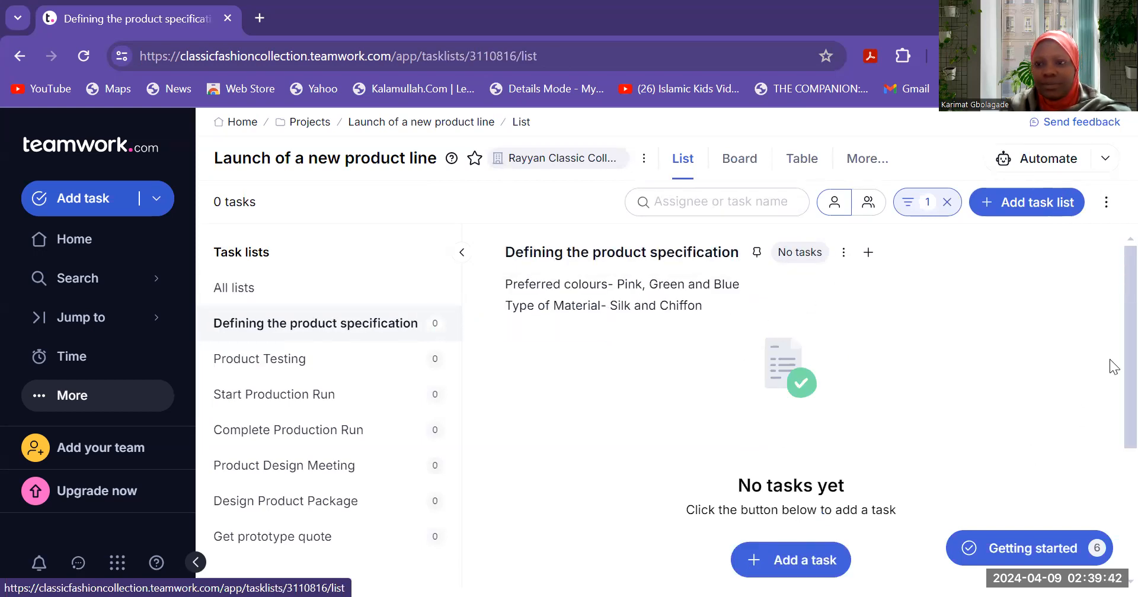
pyautogui.scroll(-3, 1112, 363)
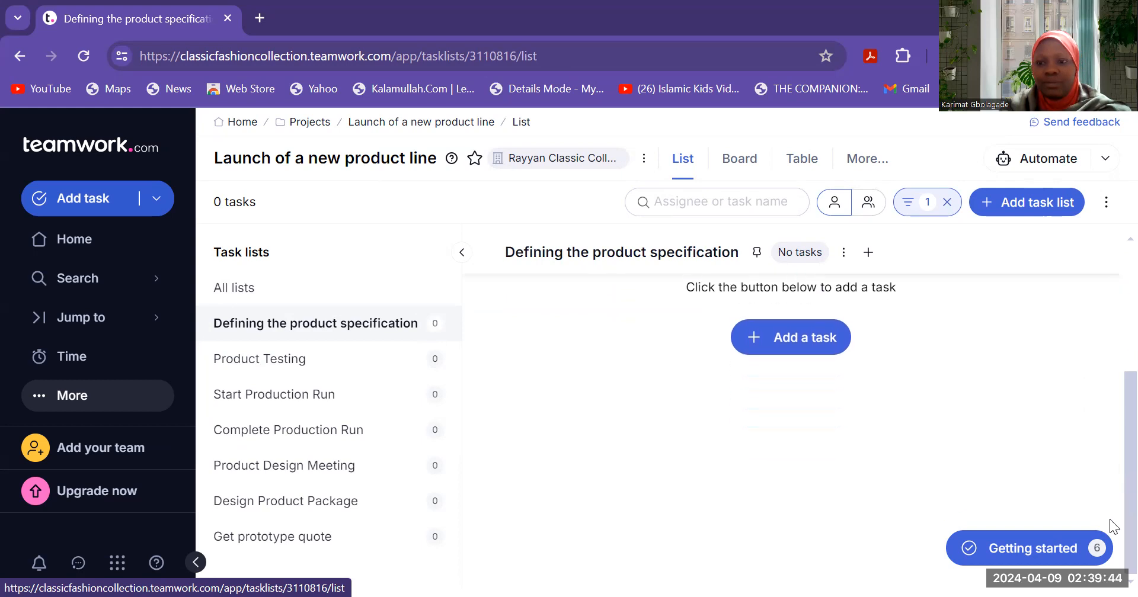
pyautogui.scroll(3, 1110, 465)
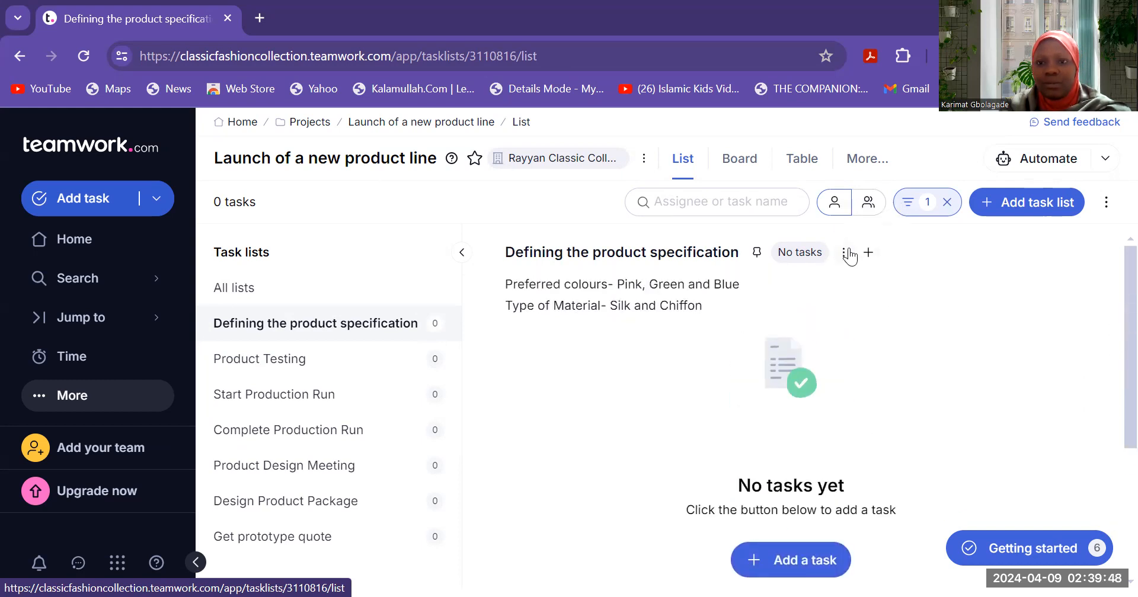
pyautogui.click(844, 253)
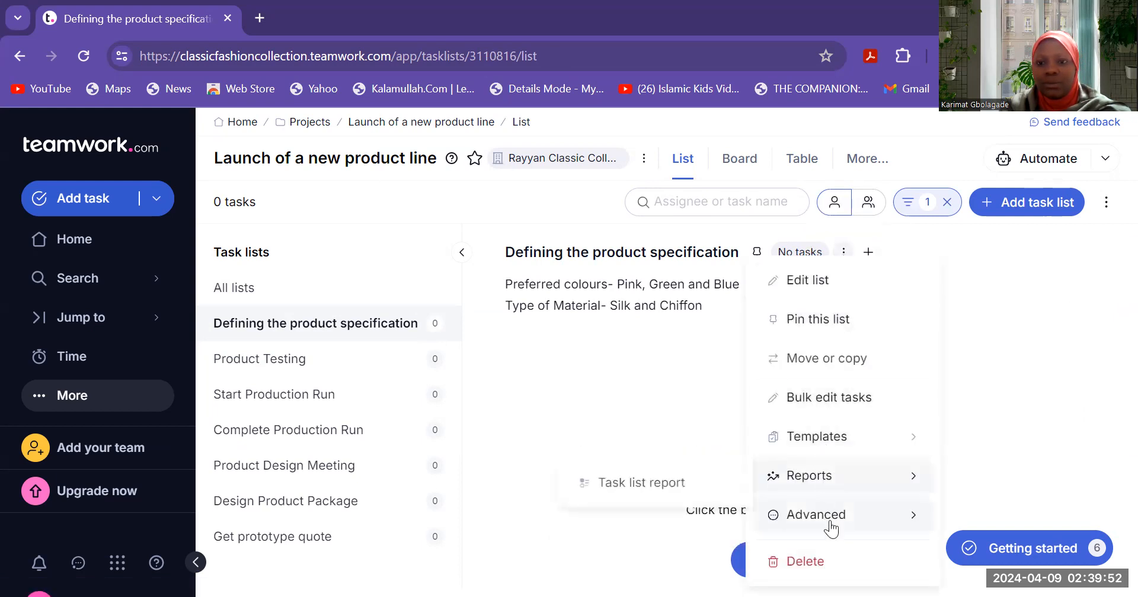
pyautogui.click(621, 403)
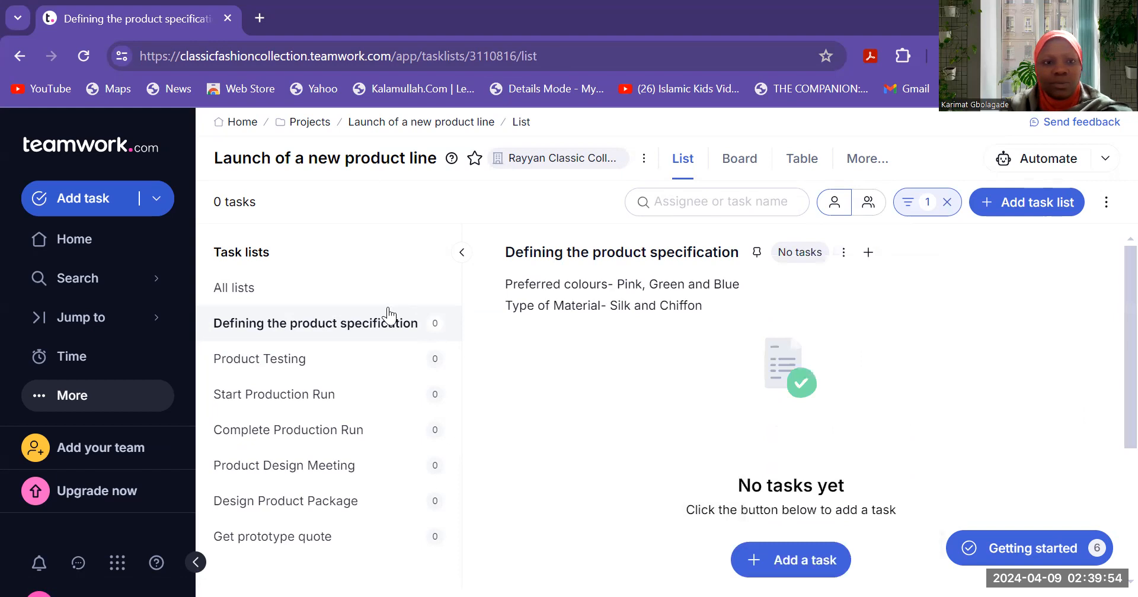
pyautogui.rightClick(325, 325)
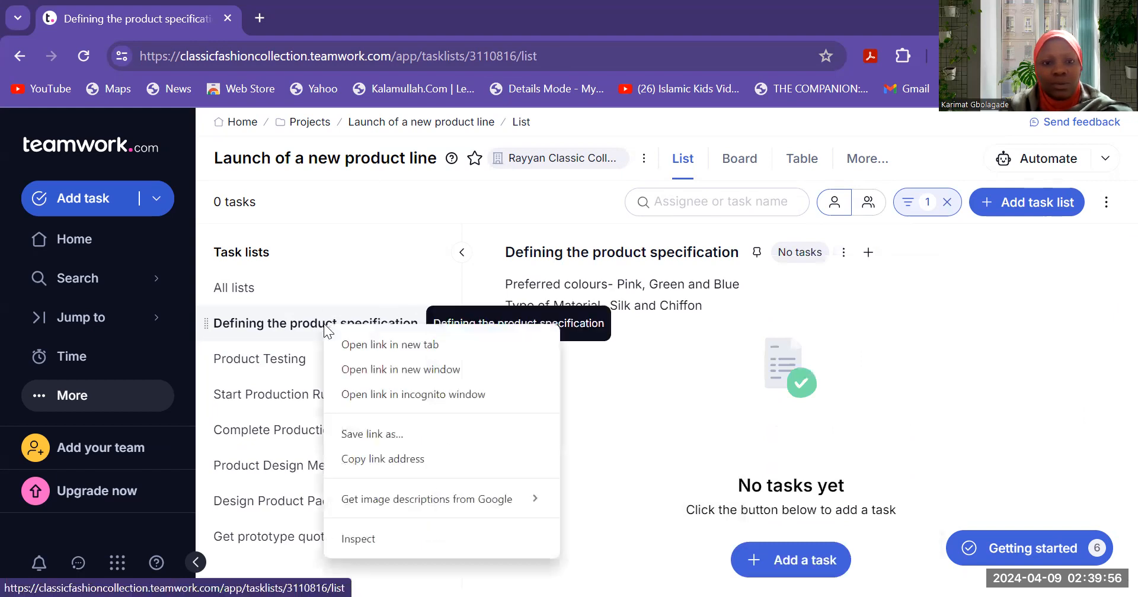
pyautogui.click(586, 399)
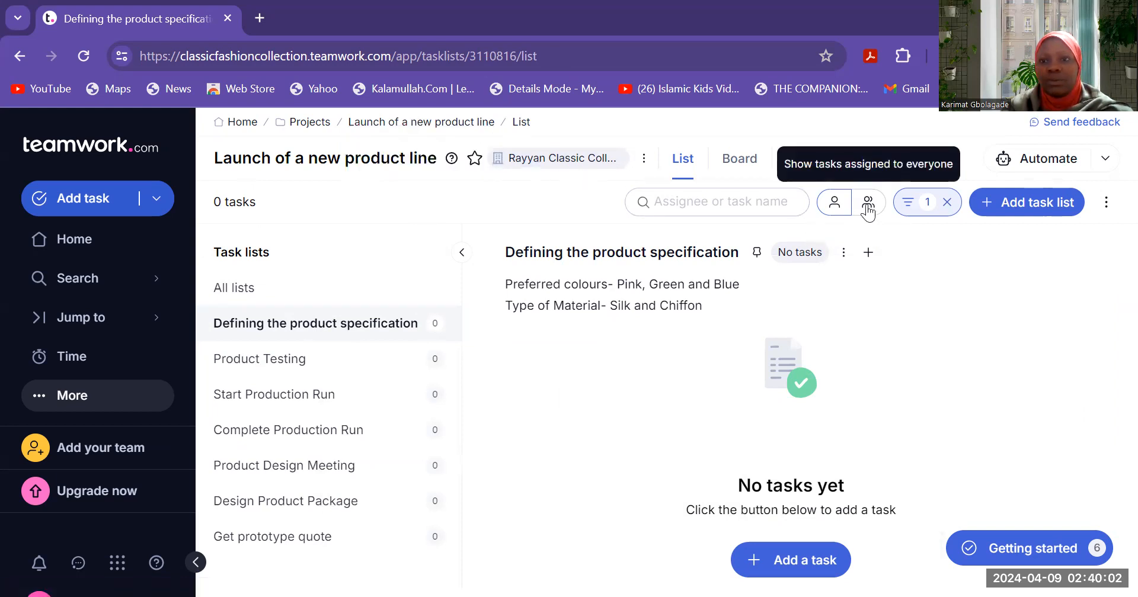
# - Search tasks for 'ass', then navigate via More and the Jump-to panel to Projects
pyautogui.click(665, 202)
pyautogui.write('ass')
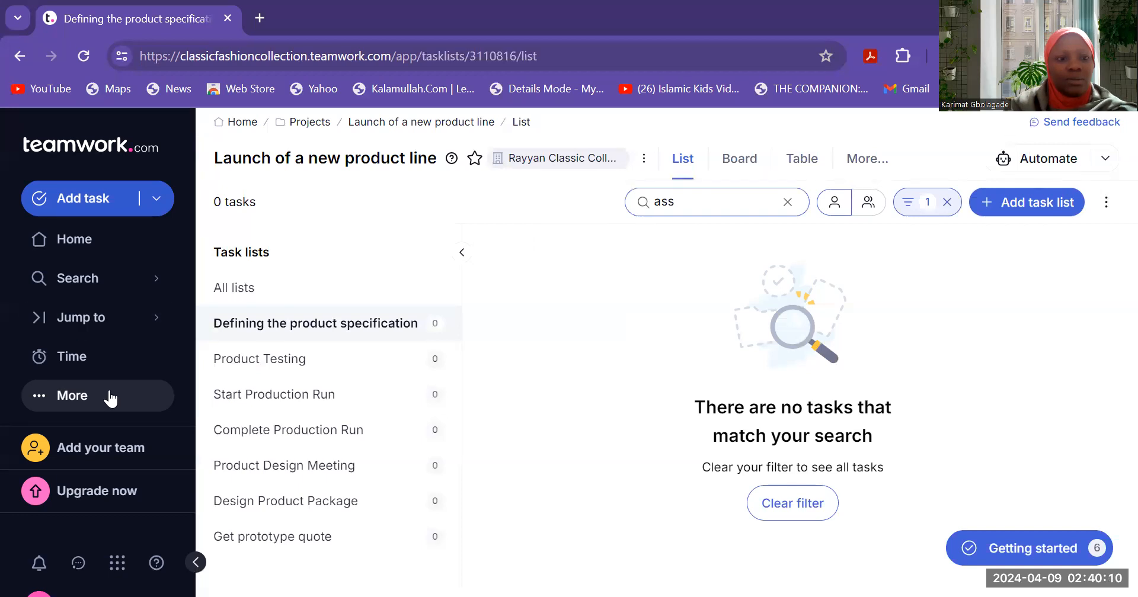
pyautogui.click(86, 401)
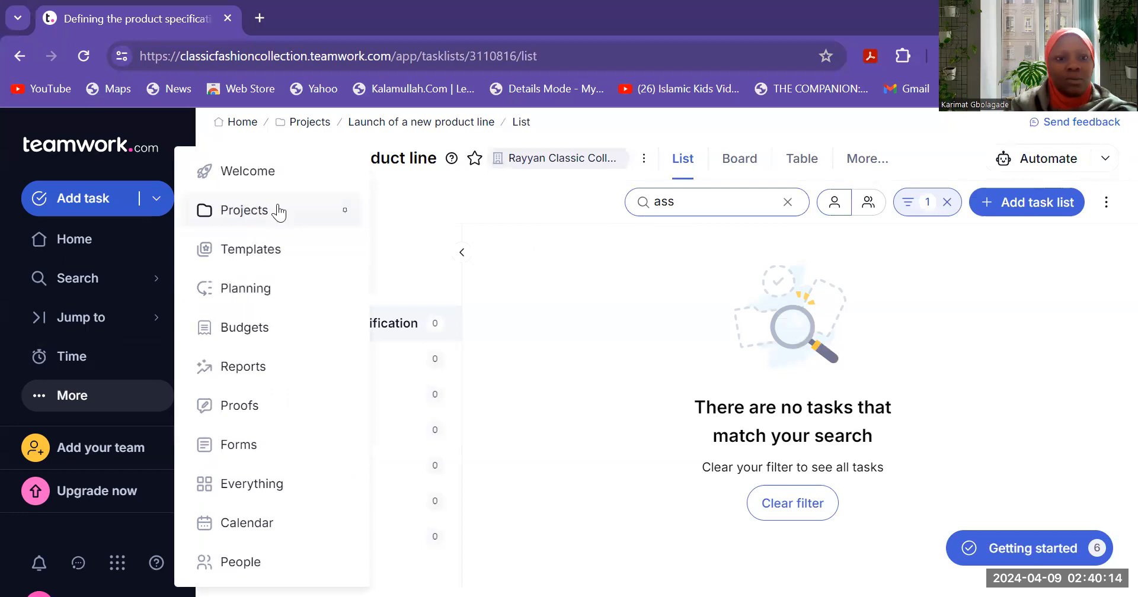
pyautogui.click(274, 175)
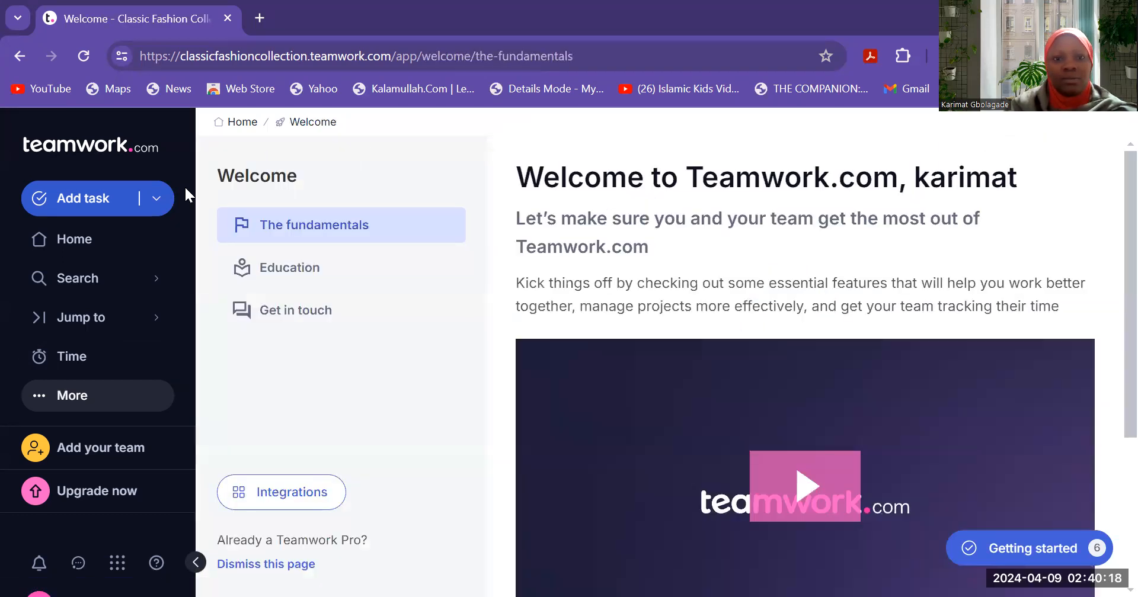
pyautogui.click(157, 320)
pyautogui.click(98, 321)
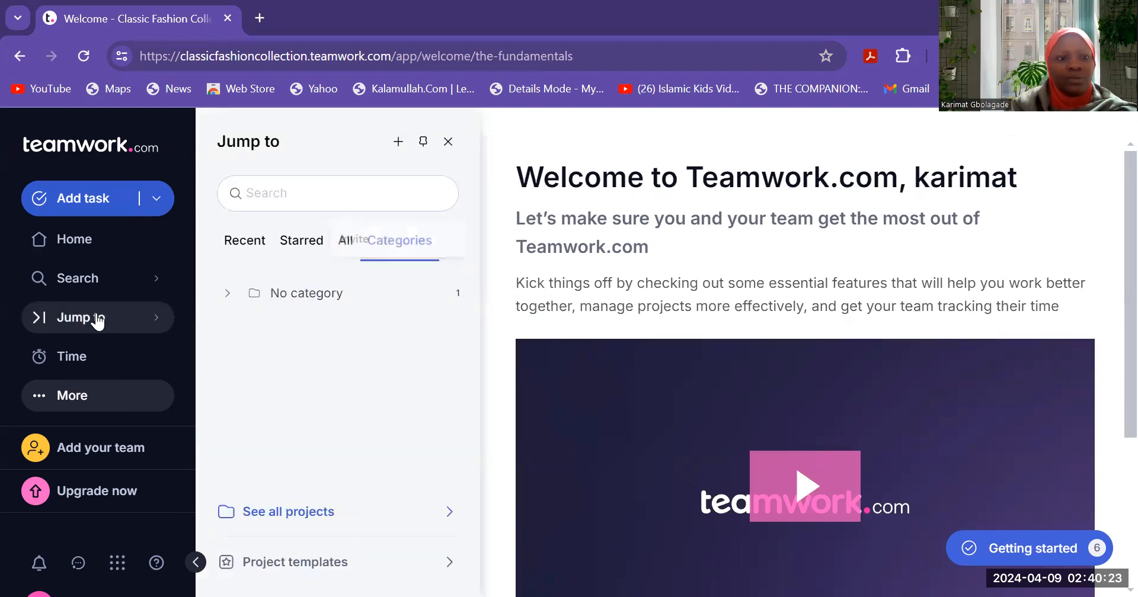
pyautogui.click(159, 323)
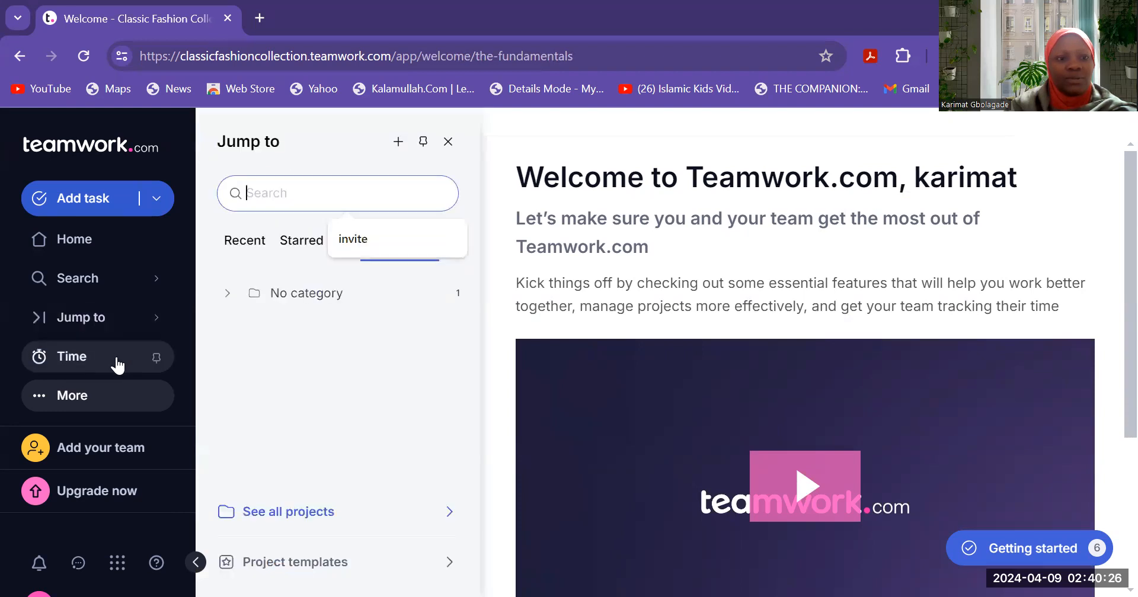
pyautogui.click(81, 404)
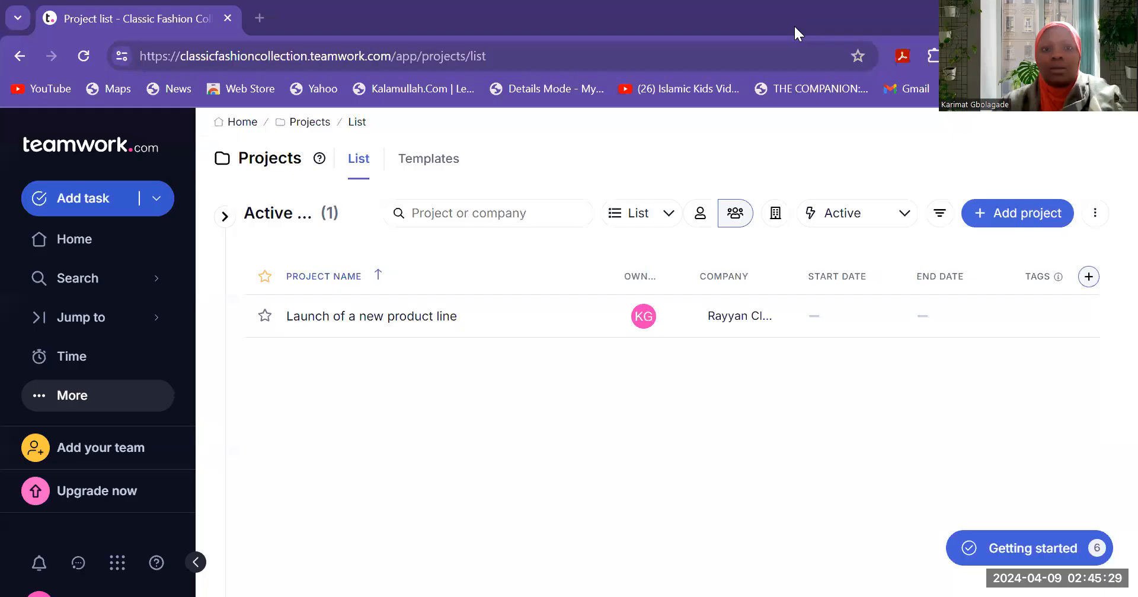
# - Clear the 'ass' search and assigned-to-me filter to show the specification list's task
pyautogui.click(330, 317)
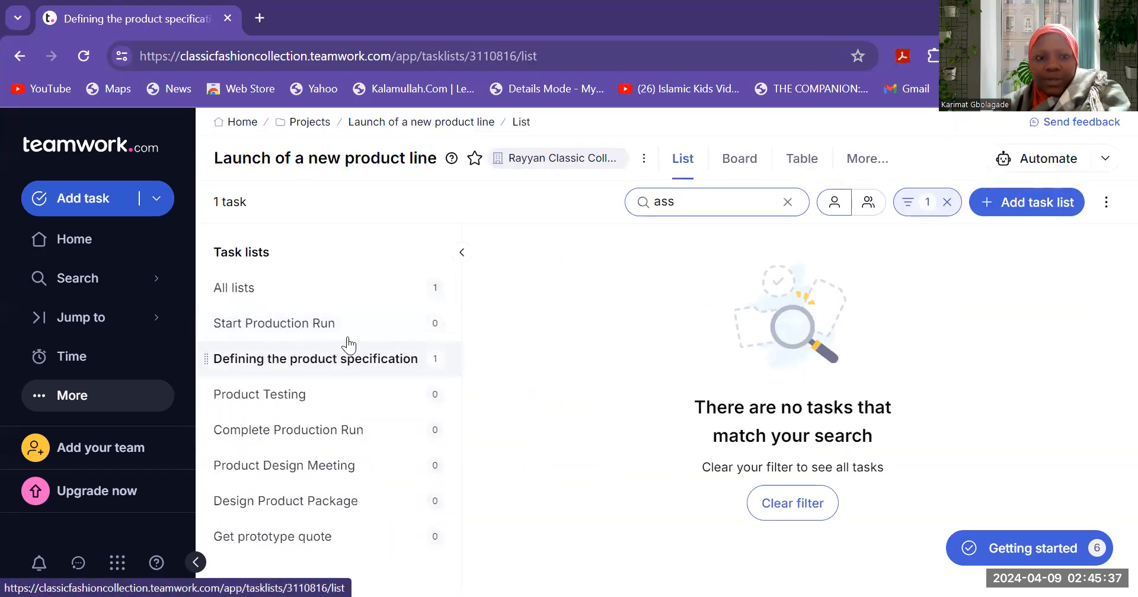
pyautogui.click(299, 327)
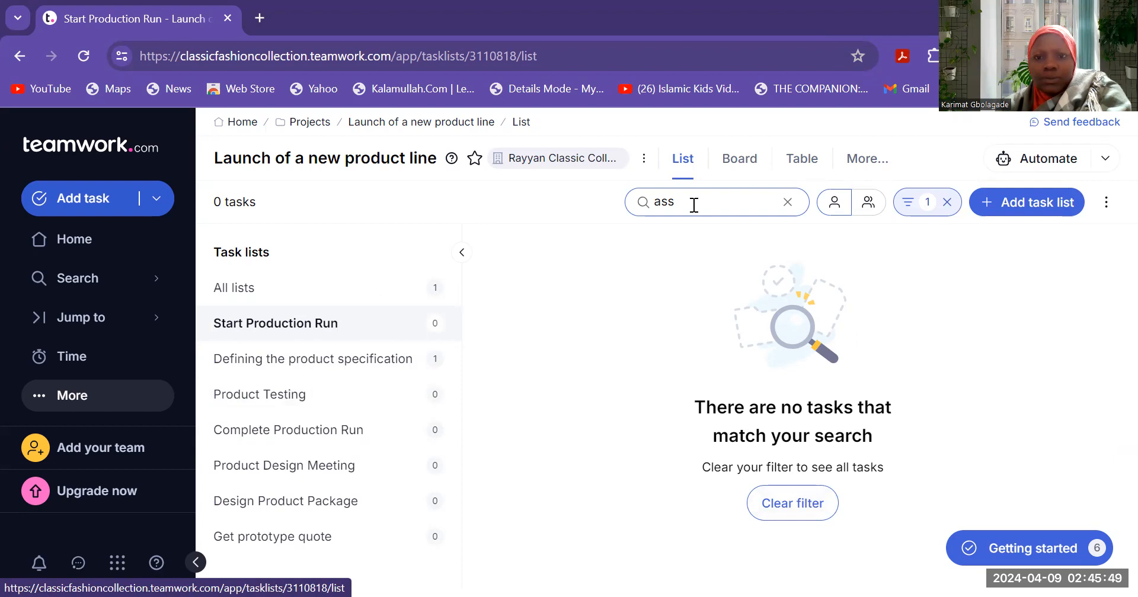
pyautogui.click(787, 207)
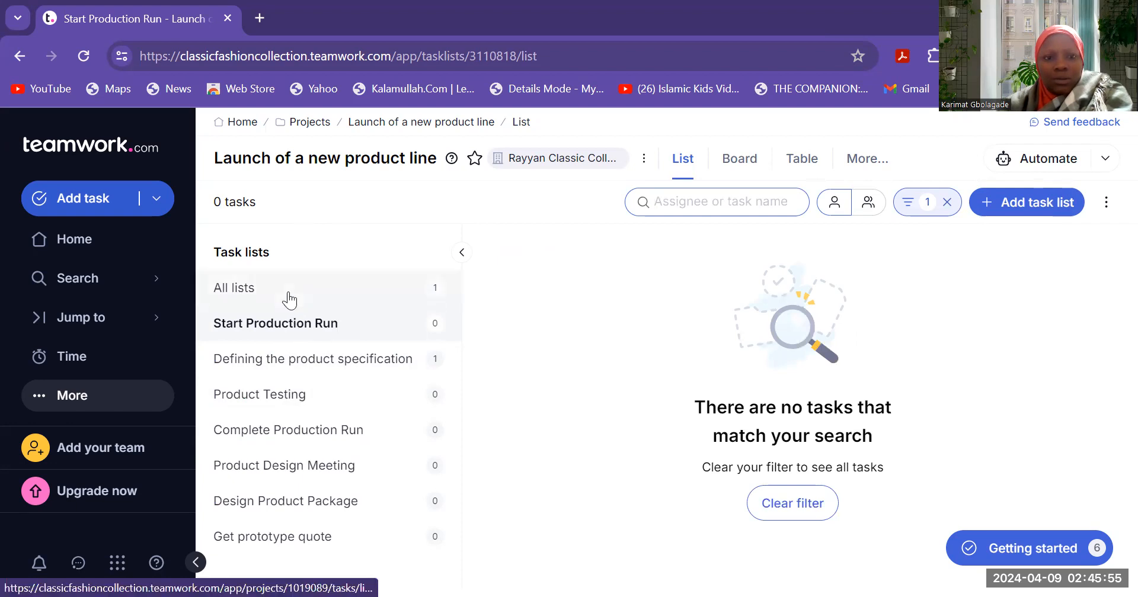
pyautogui.click(237, 361)
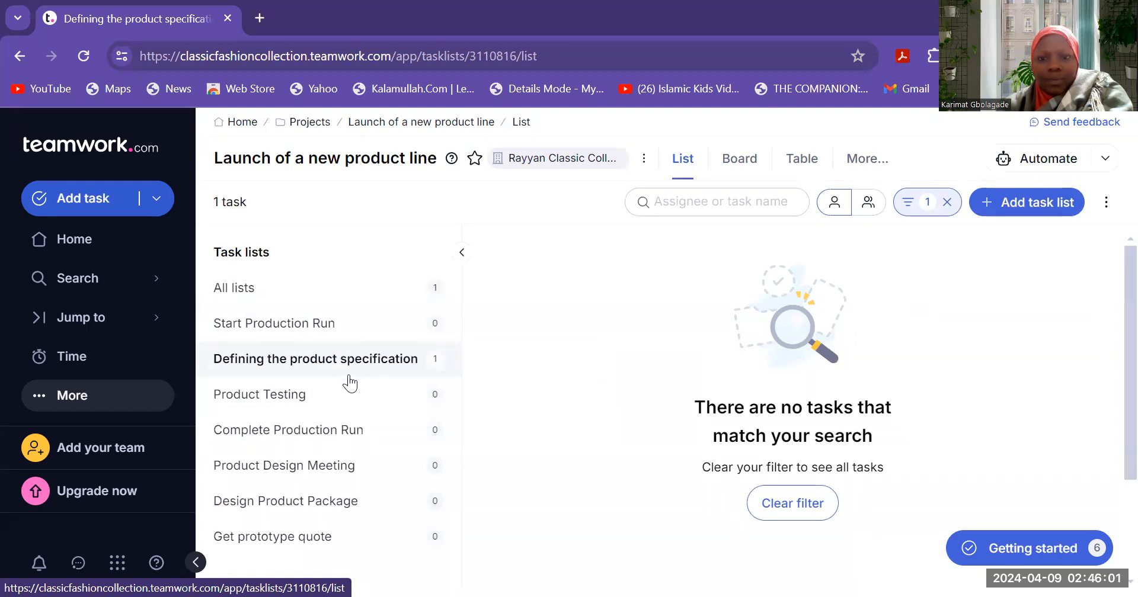
pyautogui.click(798, 519)
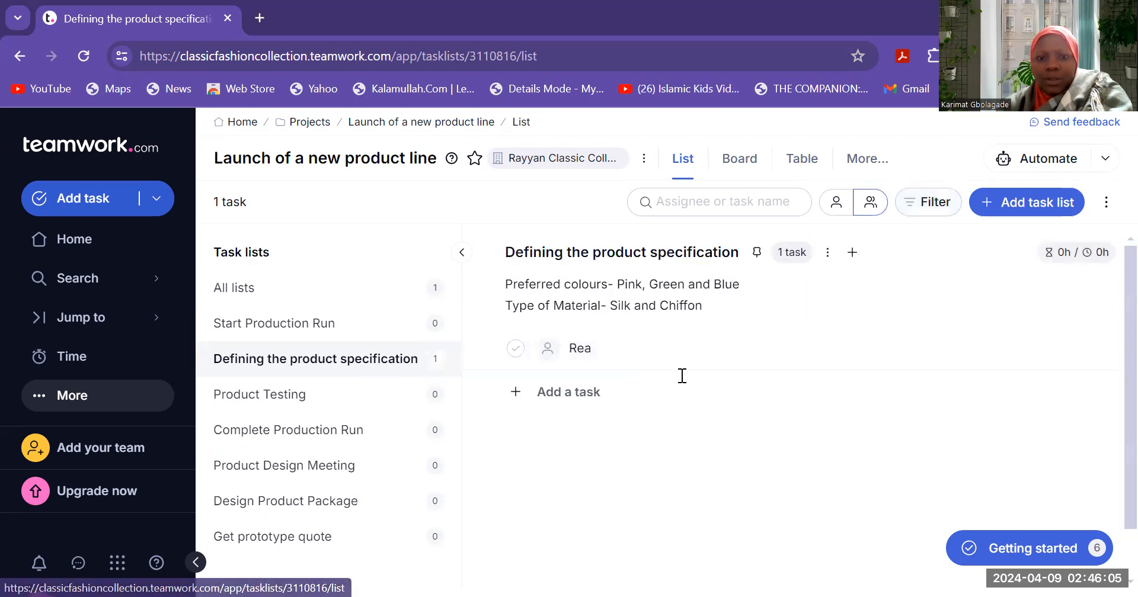
# - Name the task 'Schedule meeting with the marketing and R&D dept' in the specification list
pyautogui.click(601, 349)
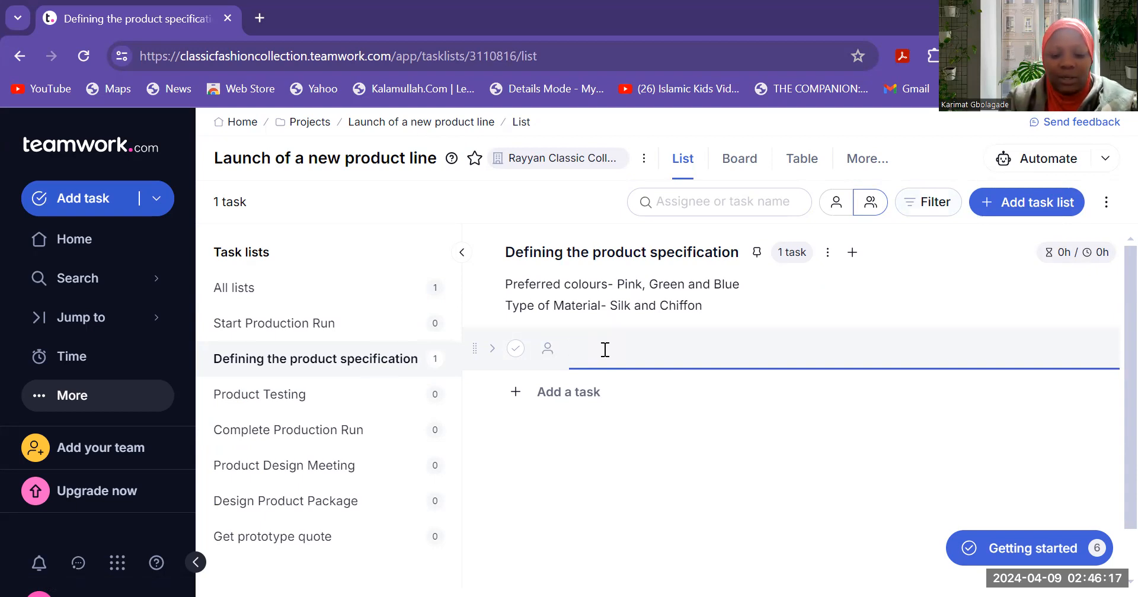
pyautogui.write('Sched')
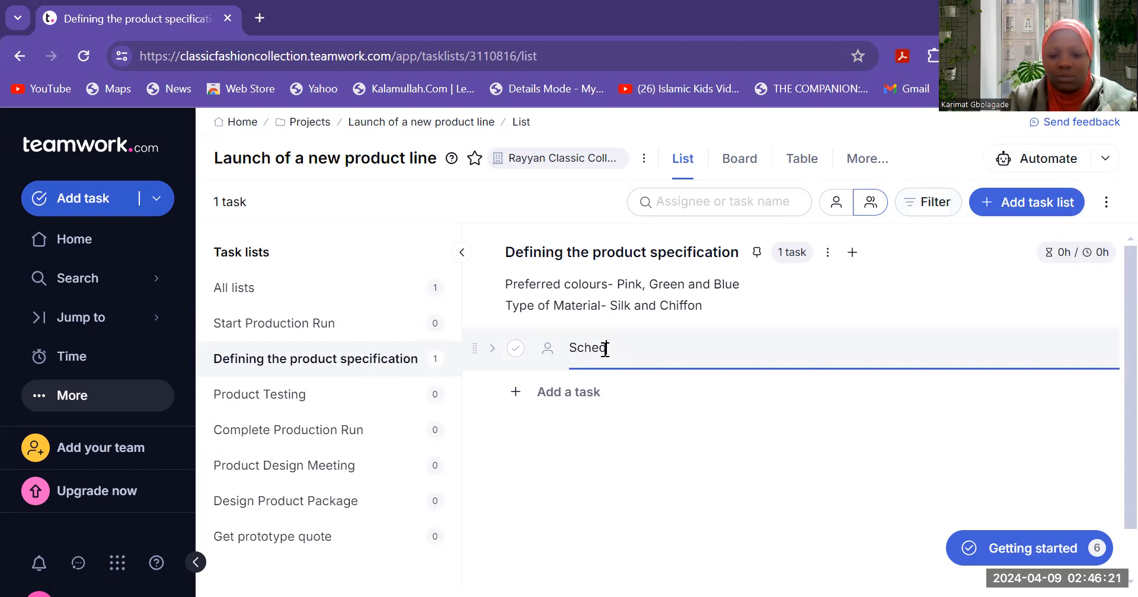
pyautogui.write('ule m')
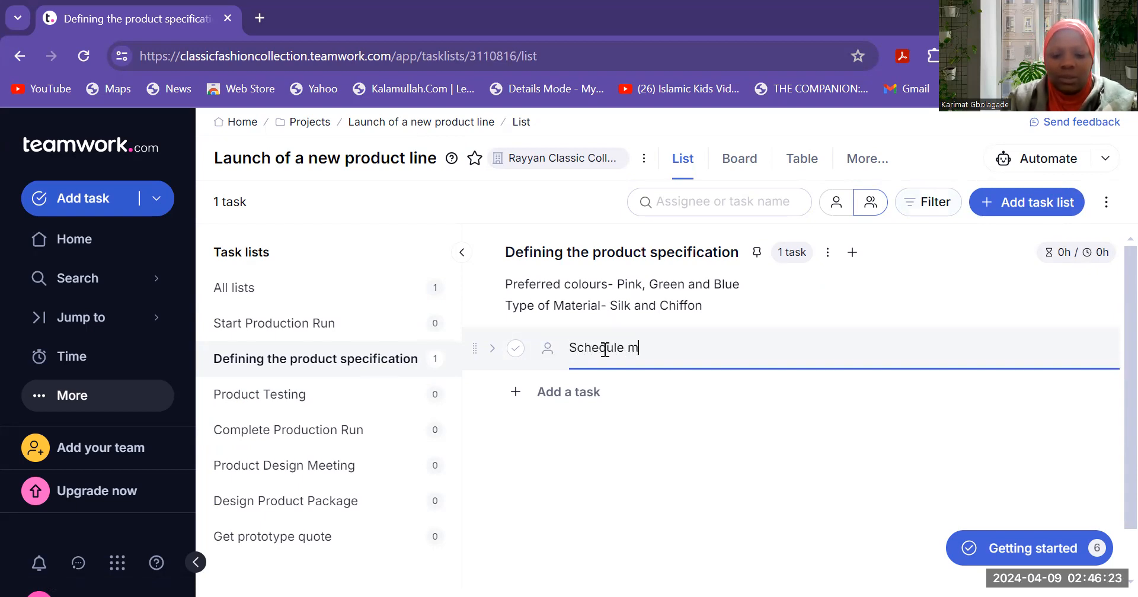
pyautogui.write('eeting with the ma')
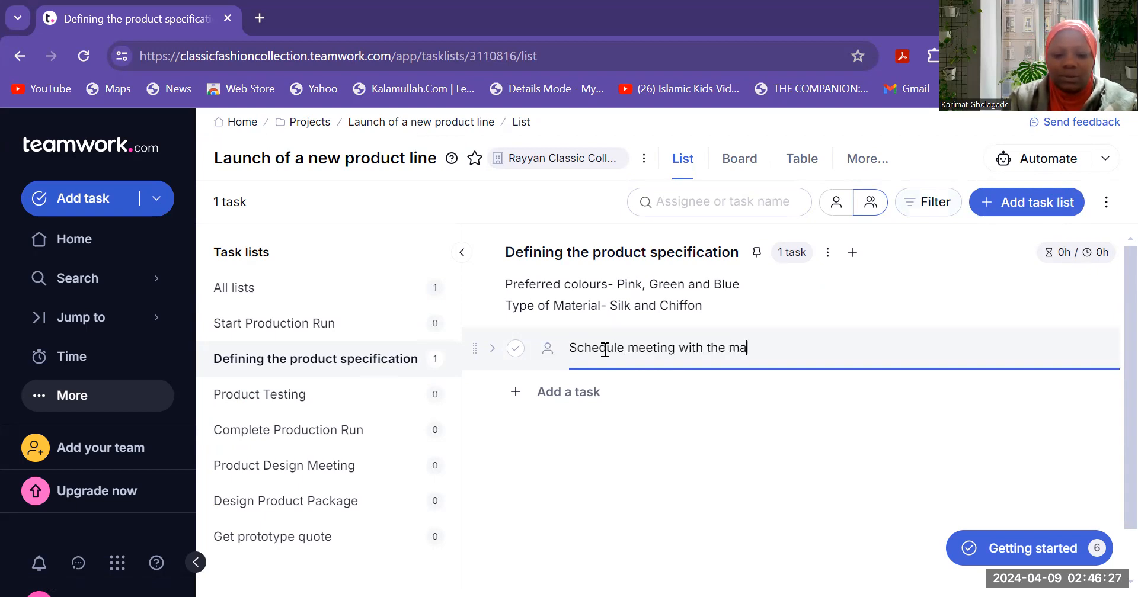
pyautogui.write('rketing and R')
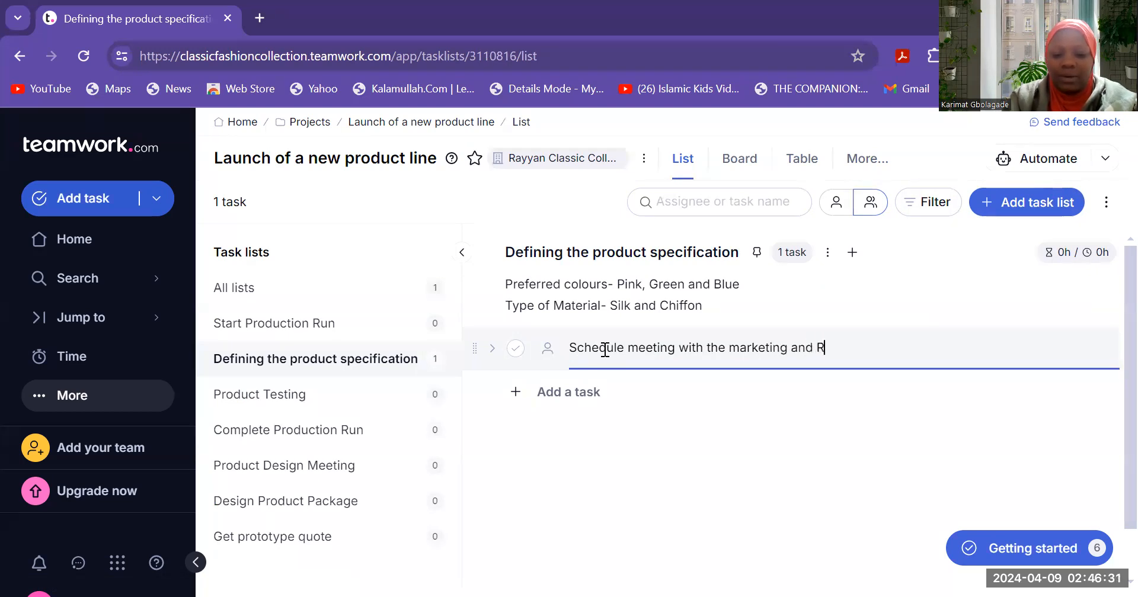
pyautogui.write('&')
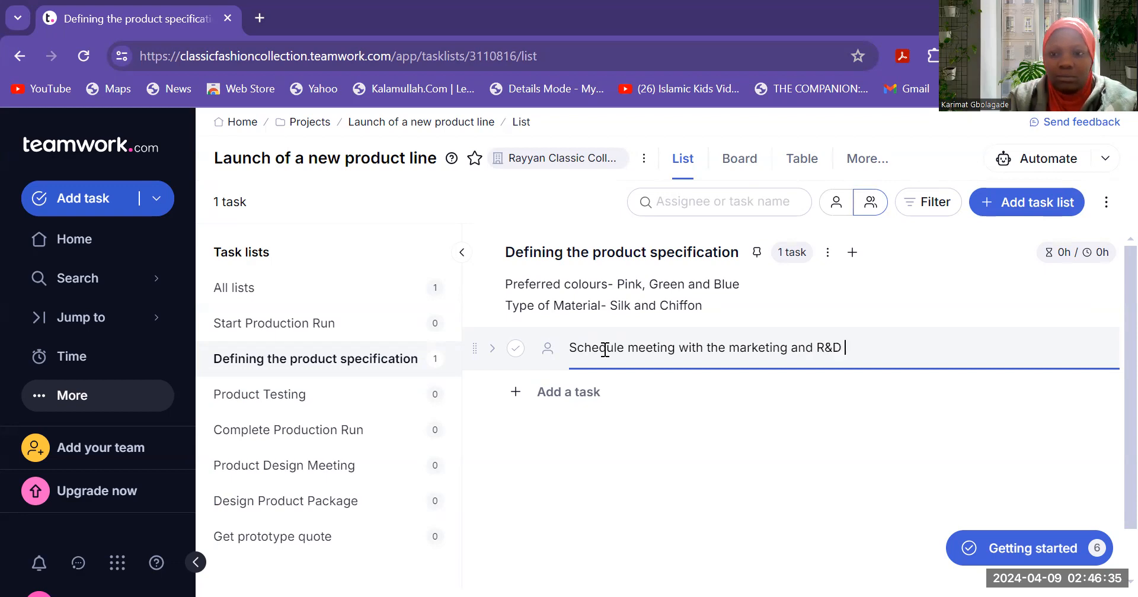
pyautogui.write('D depta')
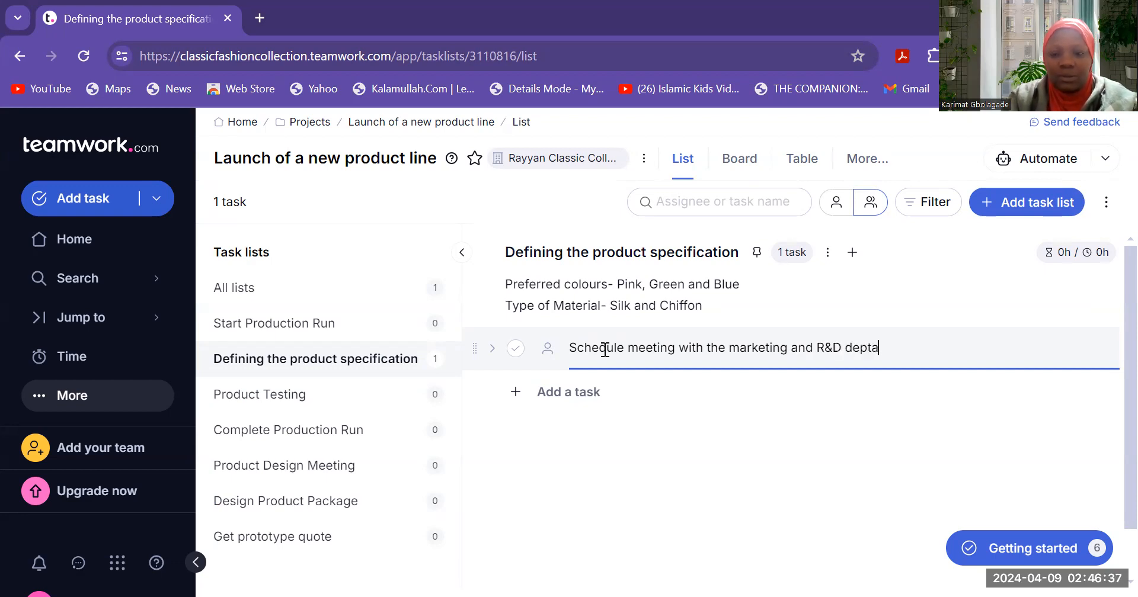
pyautogui.write('t')
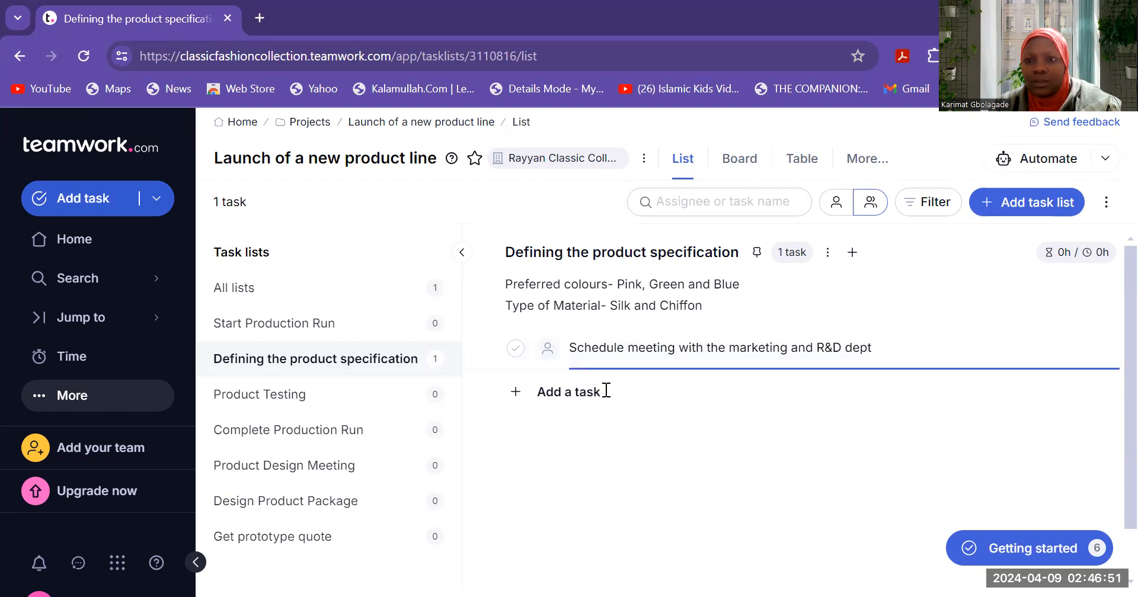
pyautogui.click(515, 395)
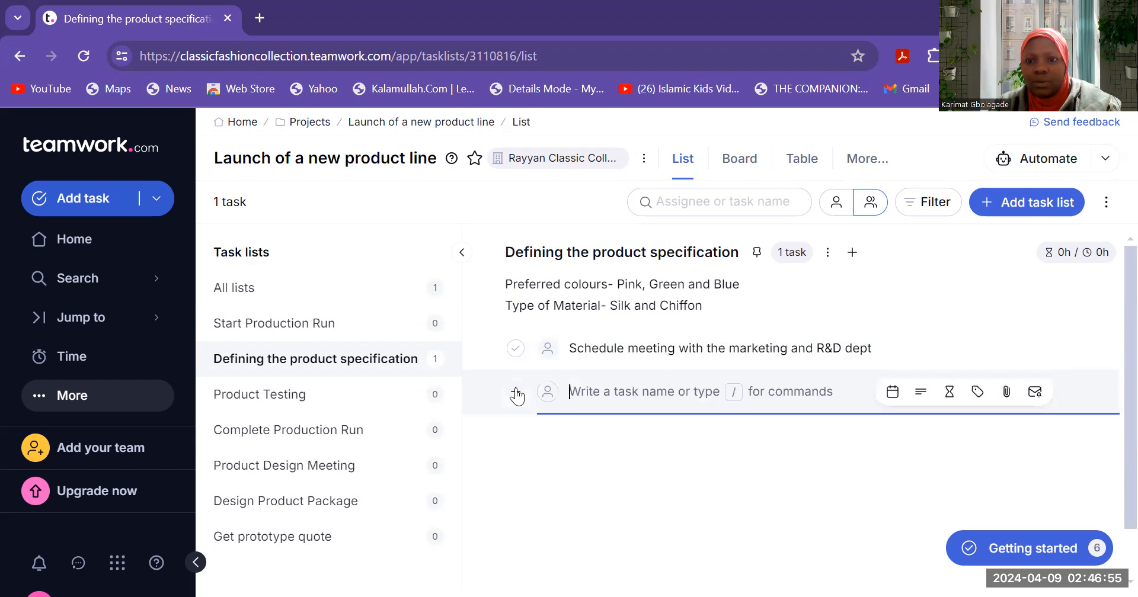
# - Assign the meeting task to a teammate and set its start and due dates to 10 Apr 2024
pyautogui.click(736, 350)
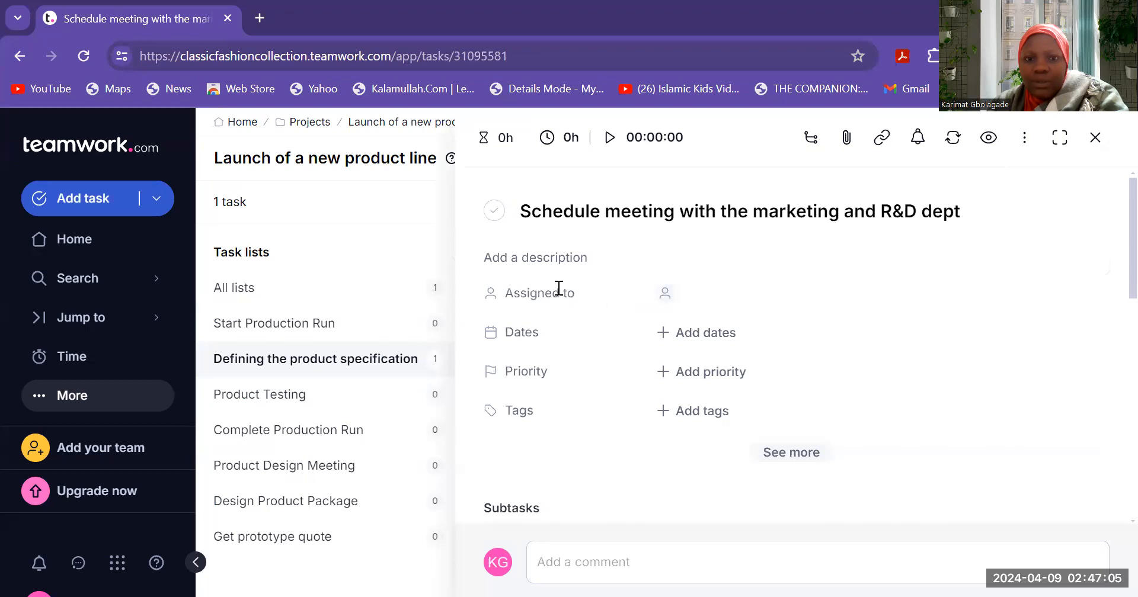
pyautogui.click(664, 294)
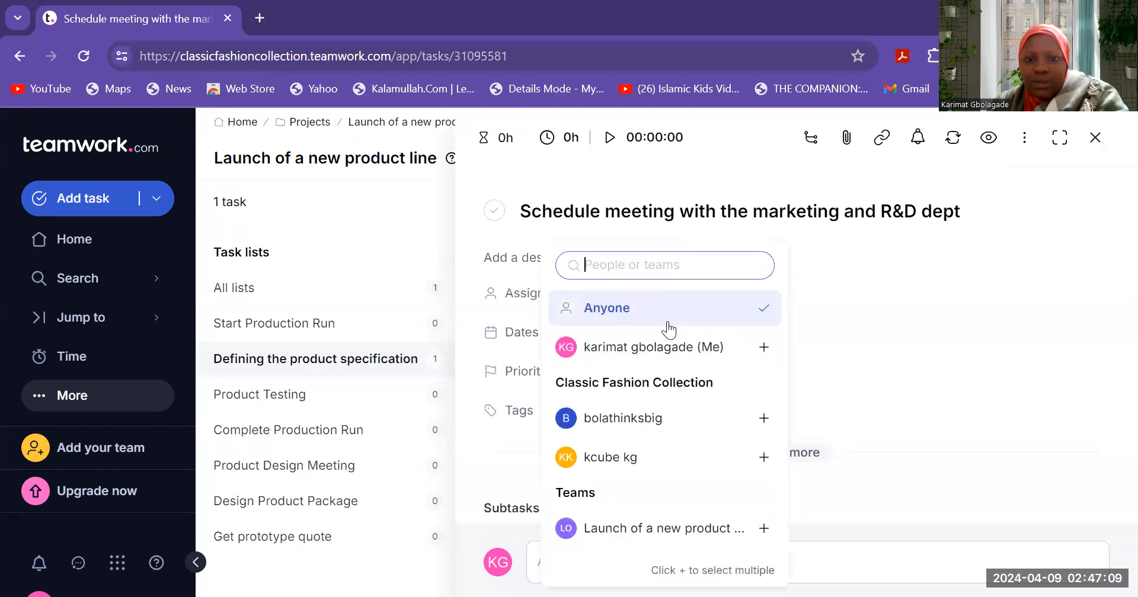
pyautogui.click(650, 423)
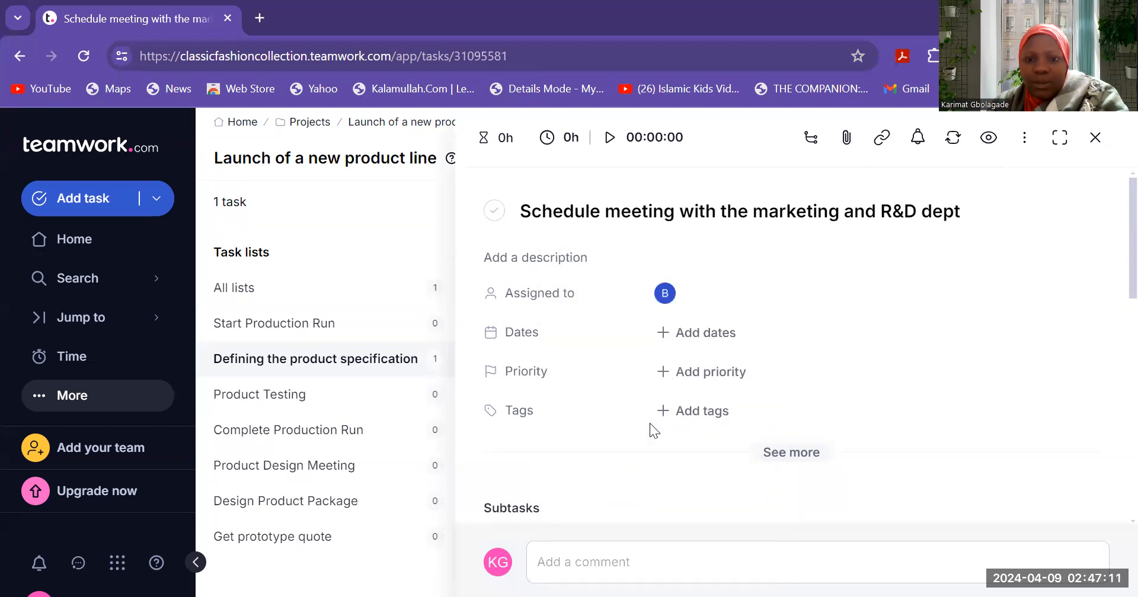
pyautogui.click(664, 336)
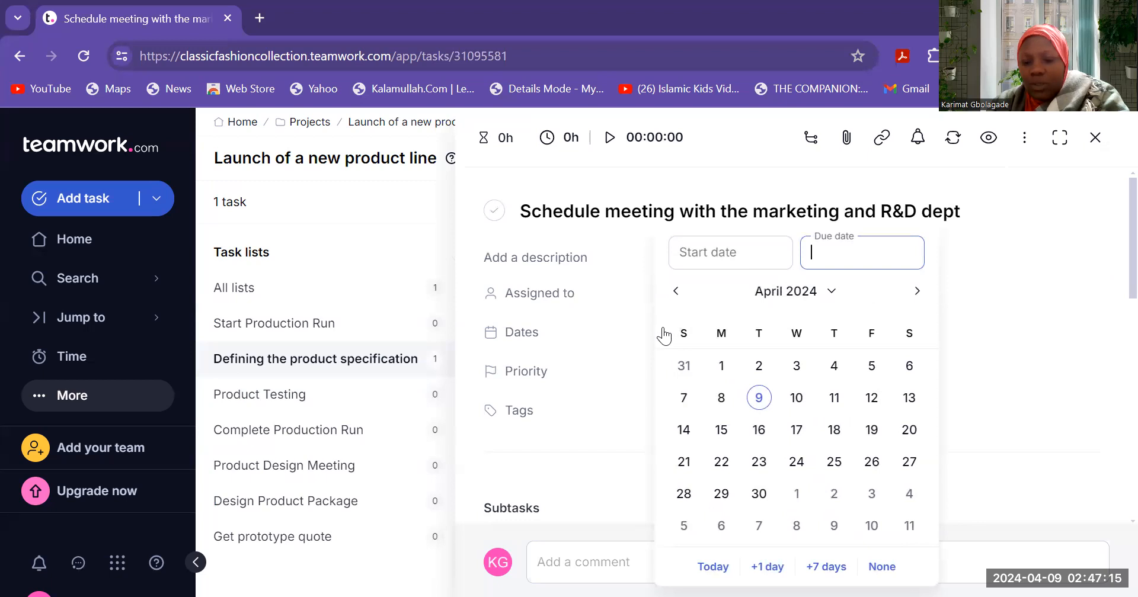
pyautogui.click(796, 398)
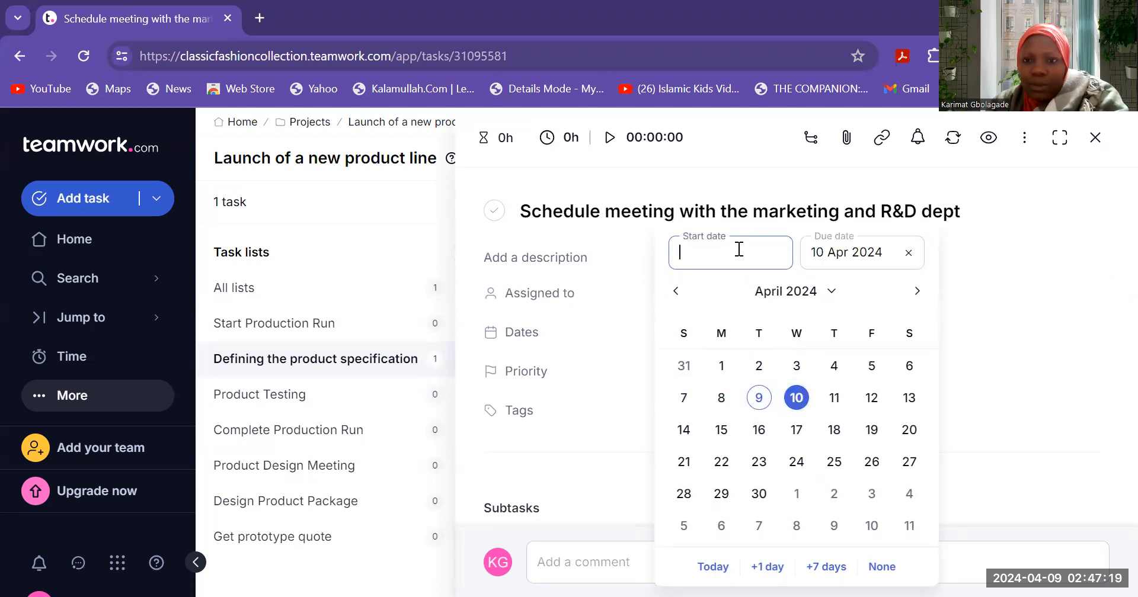
pyautogui.click(794, 400)
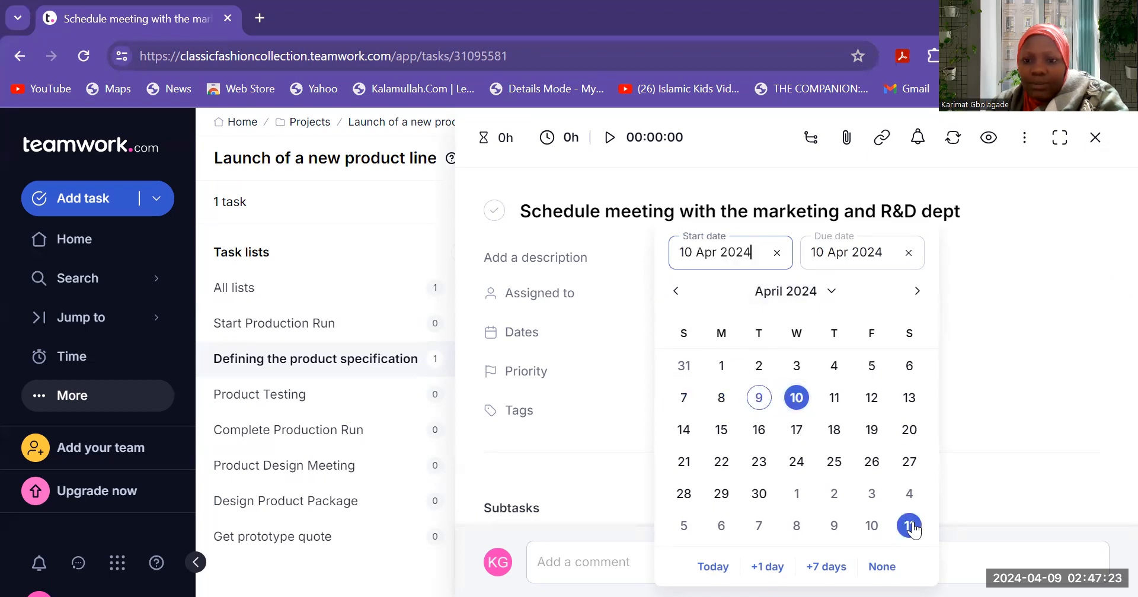
pyautogui.click(1013, 418)
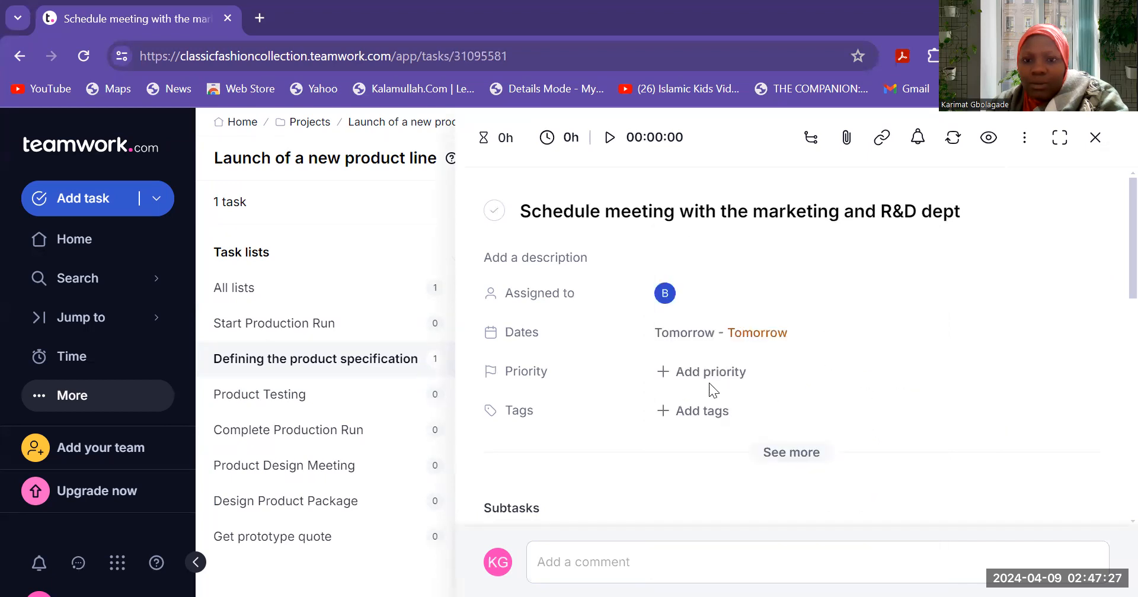
# - Set the meeting task's priority to High
pyautogui.click(665, 372)
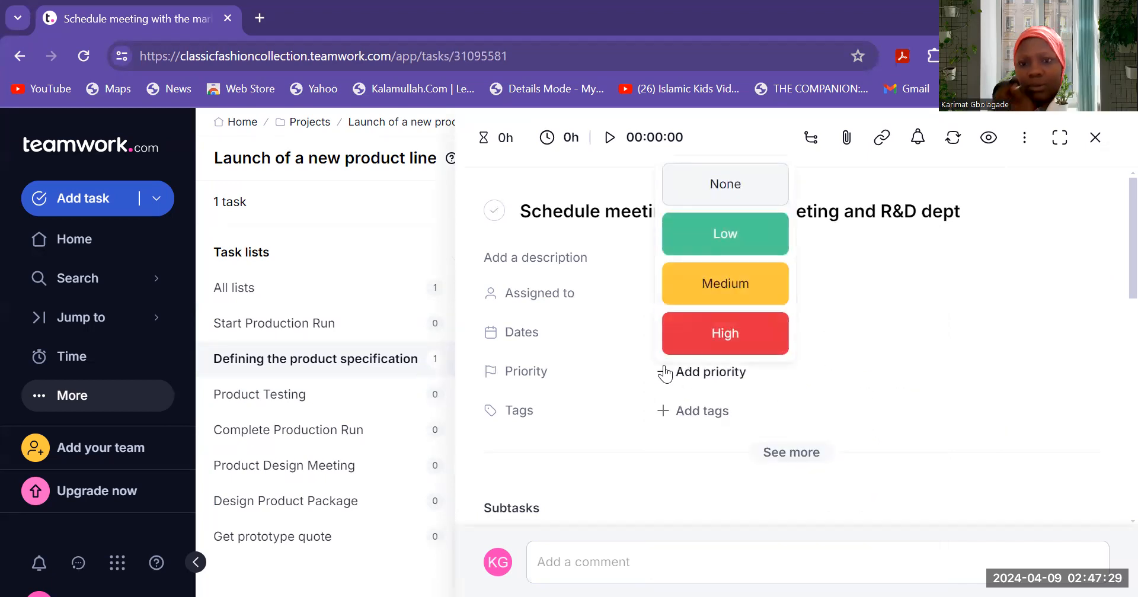
pyautogui.click(720, 329)
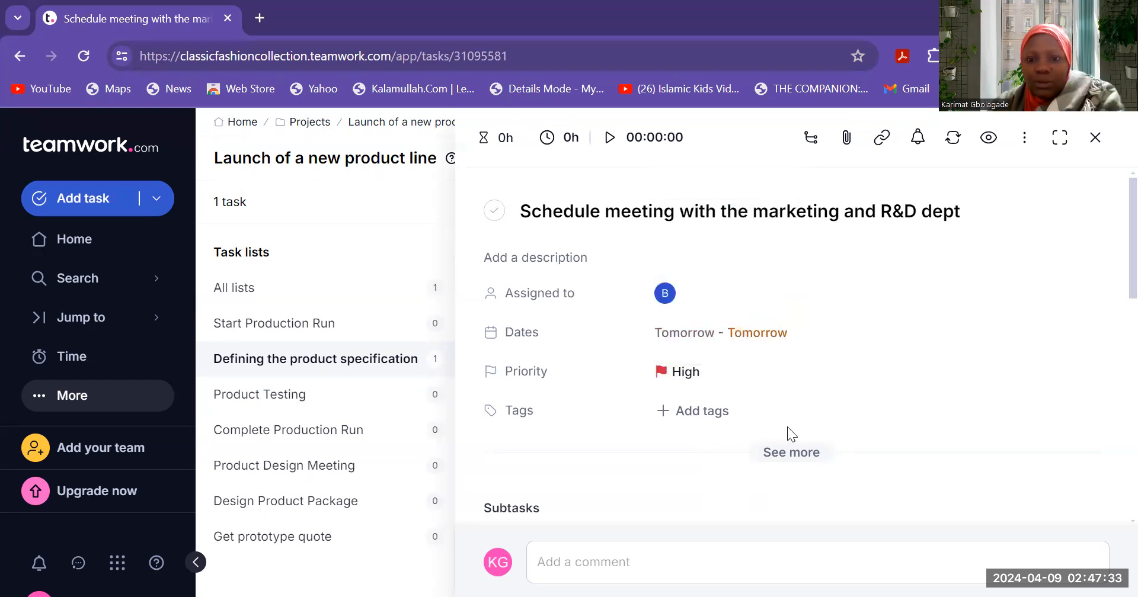
pyautogui.click(664, 411)
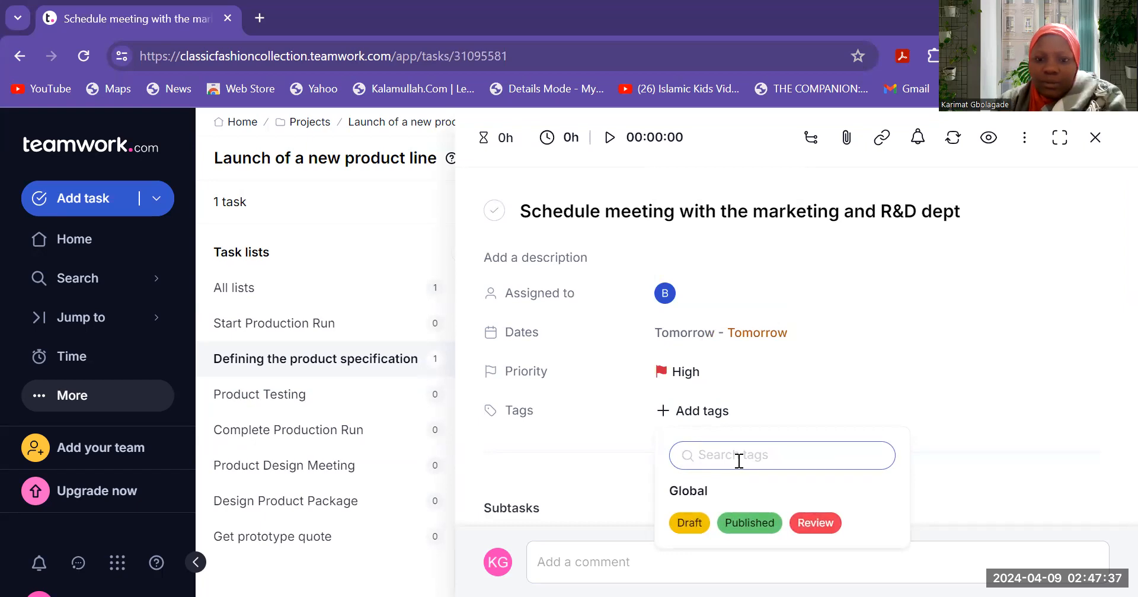
# - Discard the new 'pro' tag and expand the task's remaining detail fields
pyautogui.write('pr')
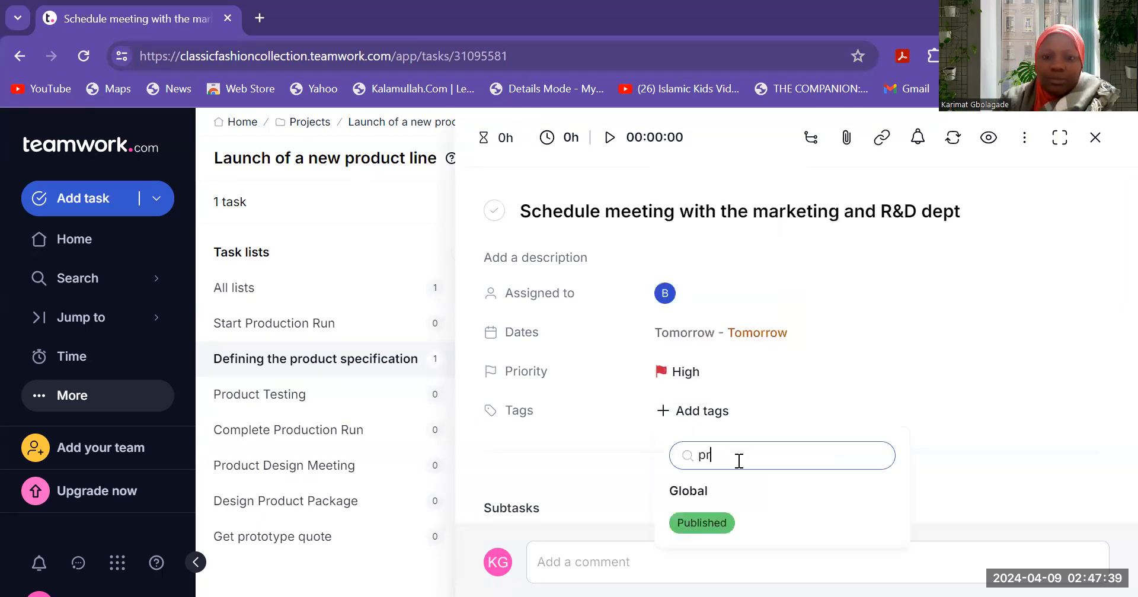
pyautogui.write('o')
pyautogui.press('BackSpace')
pyautogui.press('BackSpace')
pyautogui.press('BackSpace')
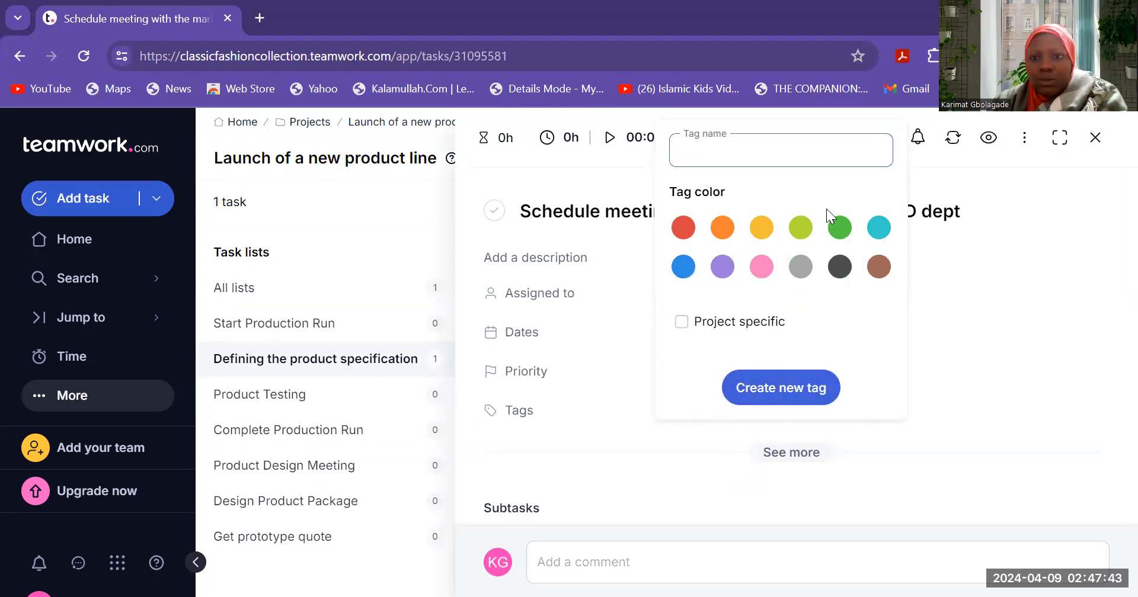
pyautogui.click(977, 362)
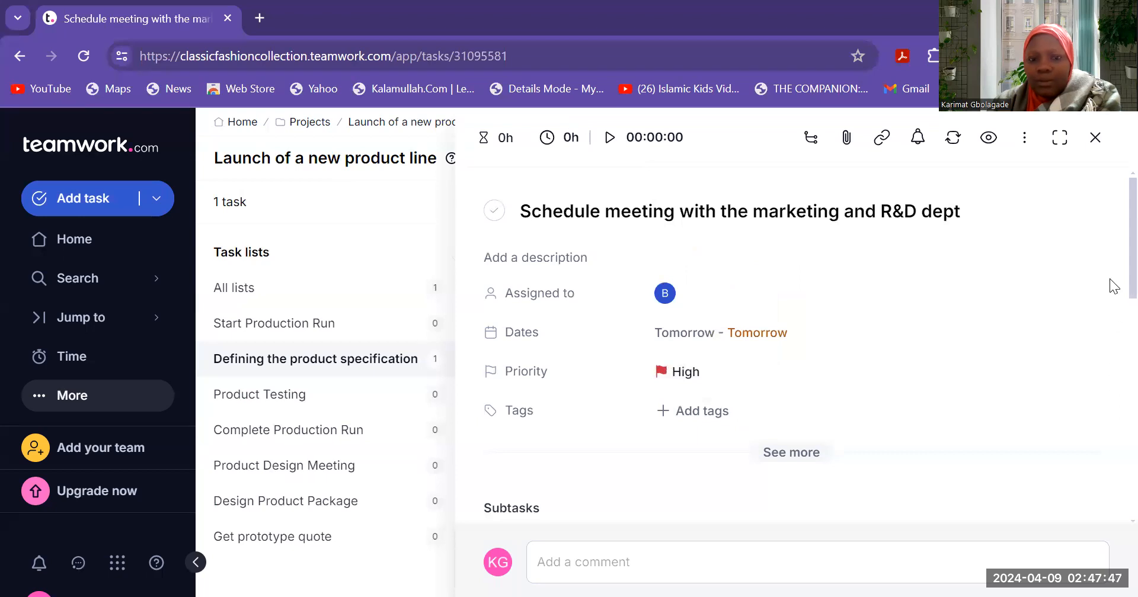
pyautogui.scroll(-3, 1113, 286)
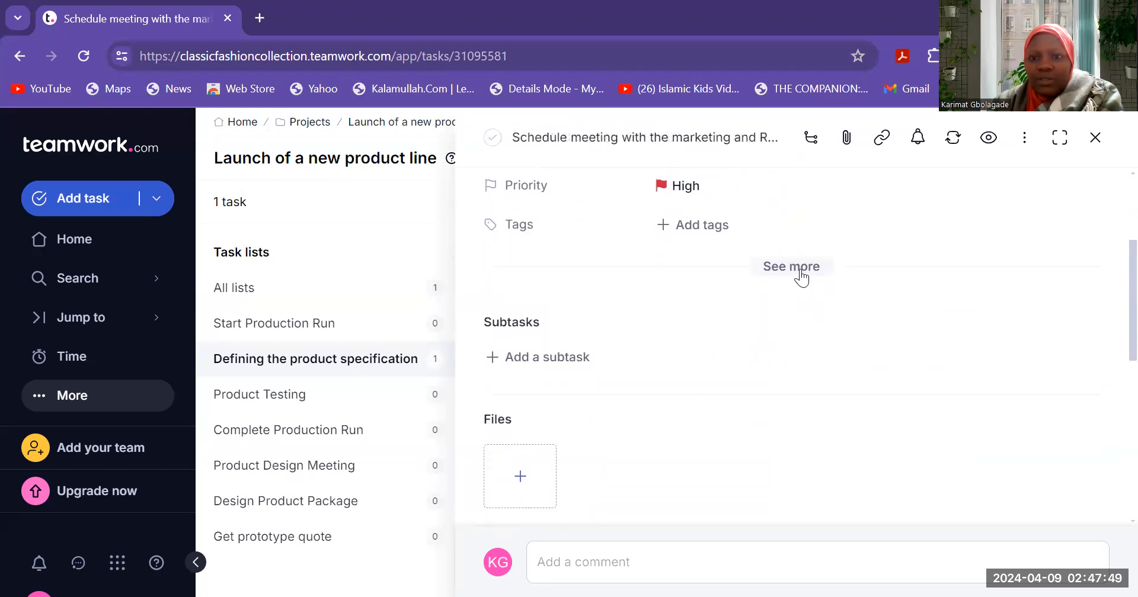
pyautogui.click(802, 274)
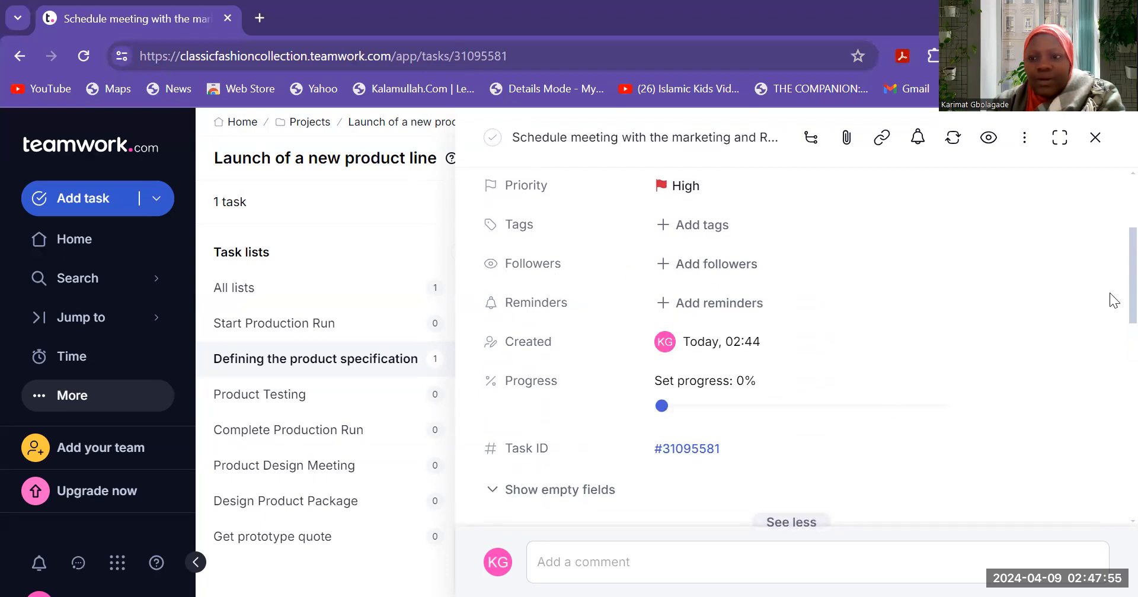
# - Look over the subtask and Files sections without adding a subtask or attachment
pyautogui.scroll(-4, 1113, 301)
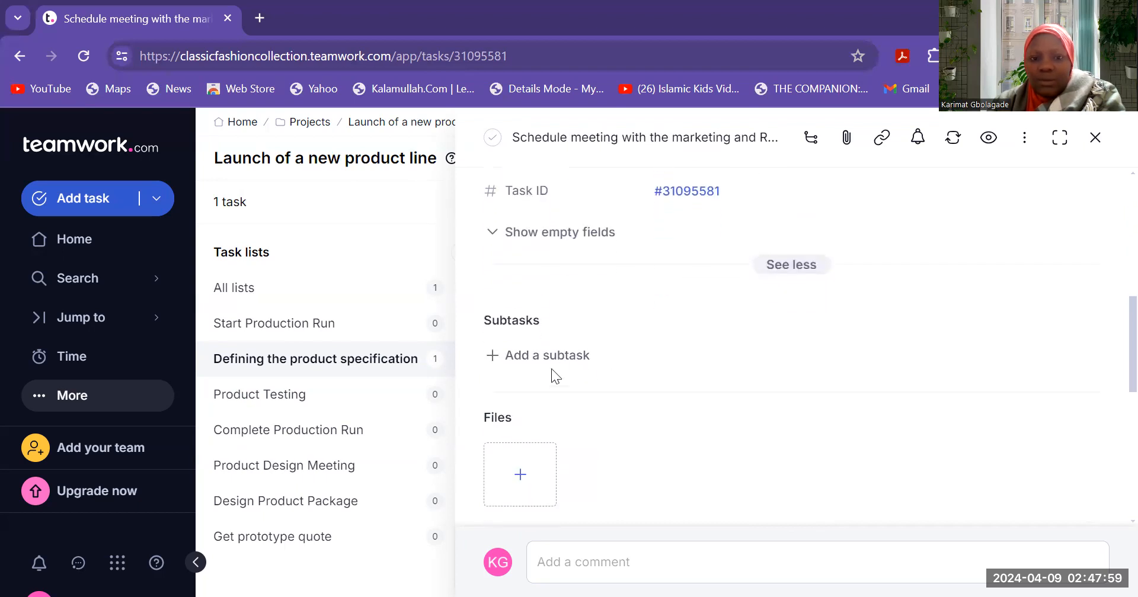
pyautogui.click(556, 357)
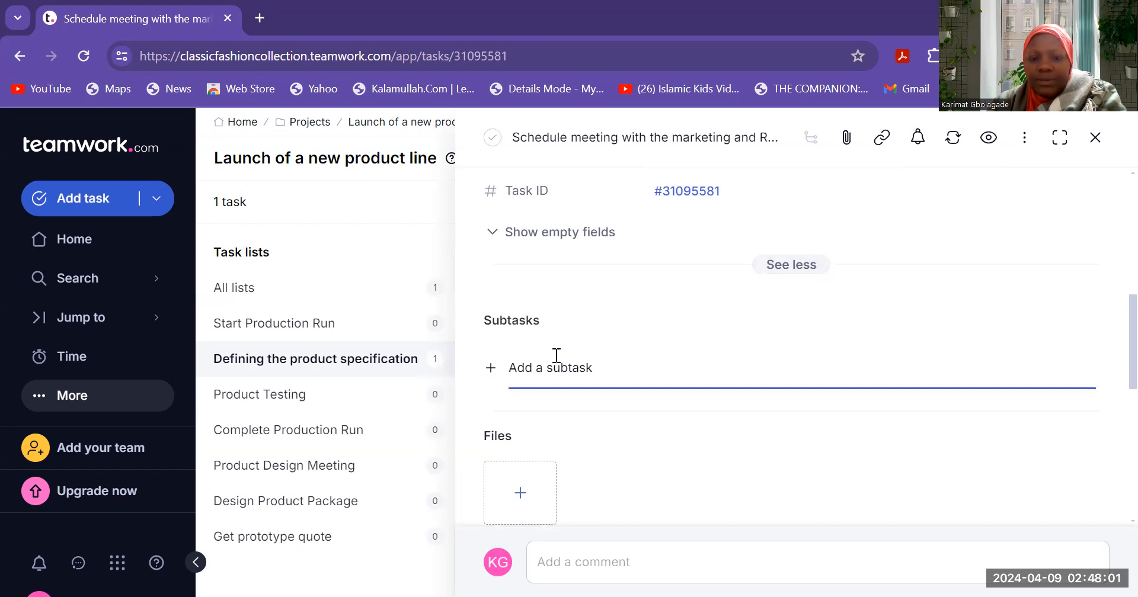
pyautogui.scroll(-3, 1113, 357)
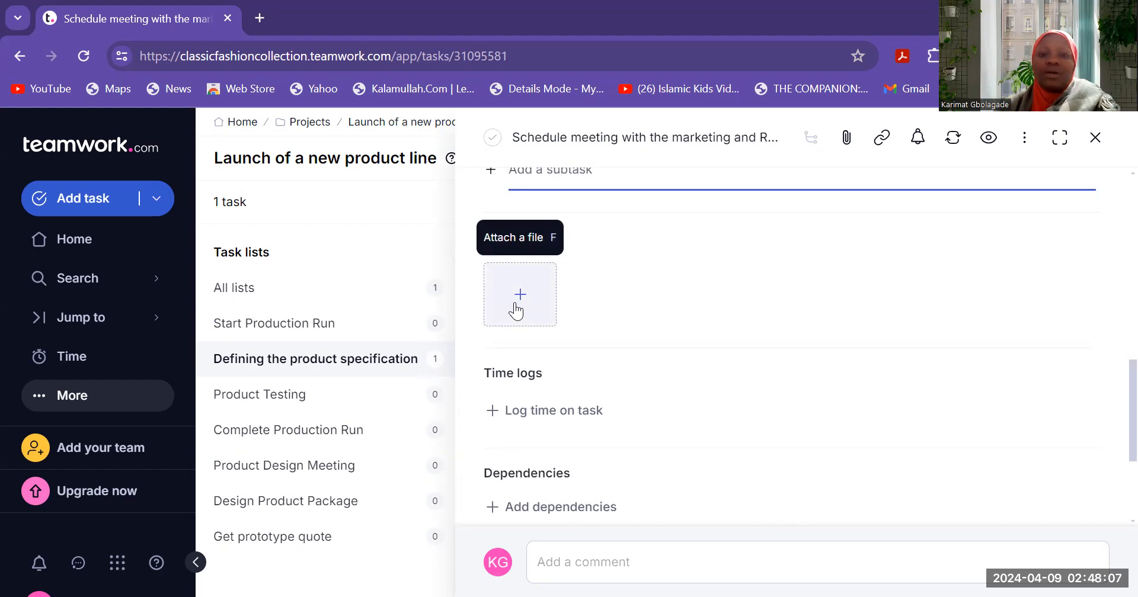
pyautogui.click(515, 310)
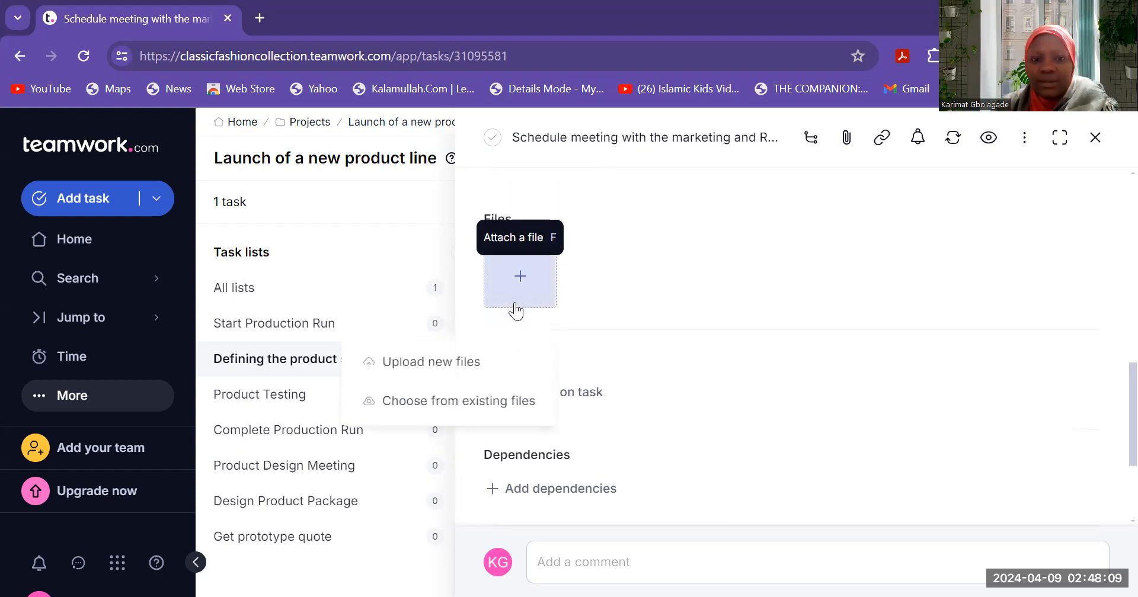
pyautogui.click(813, 245)
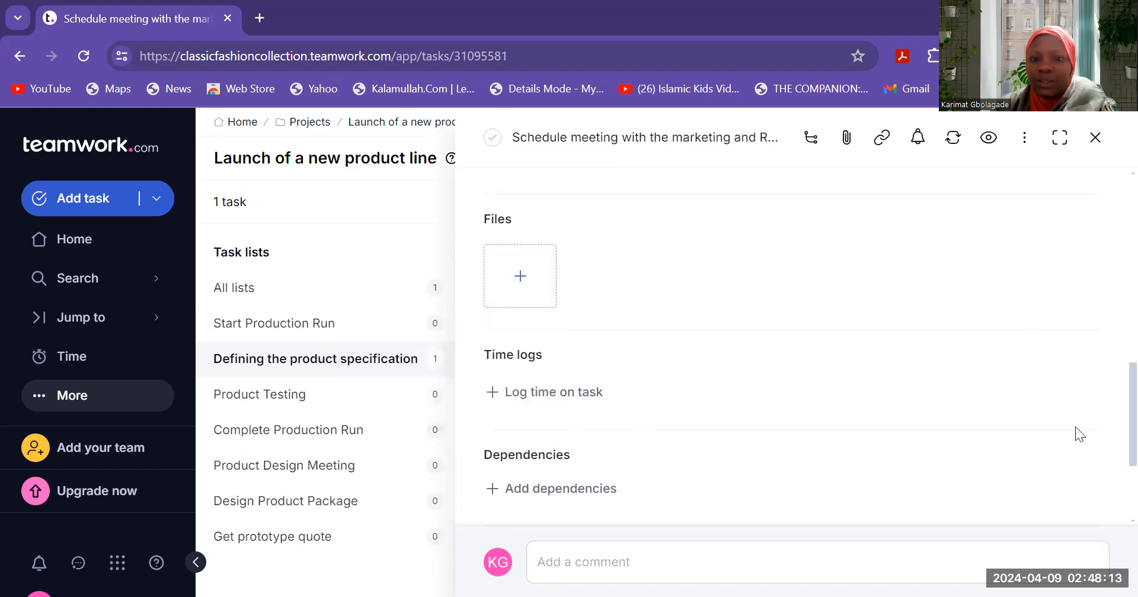
# - Start a time entry on the meeting task with a start time of 08:00
pyautogui.click(541, 385)
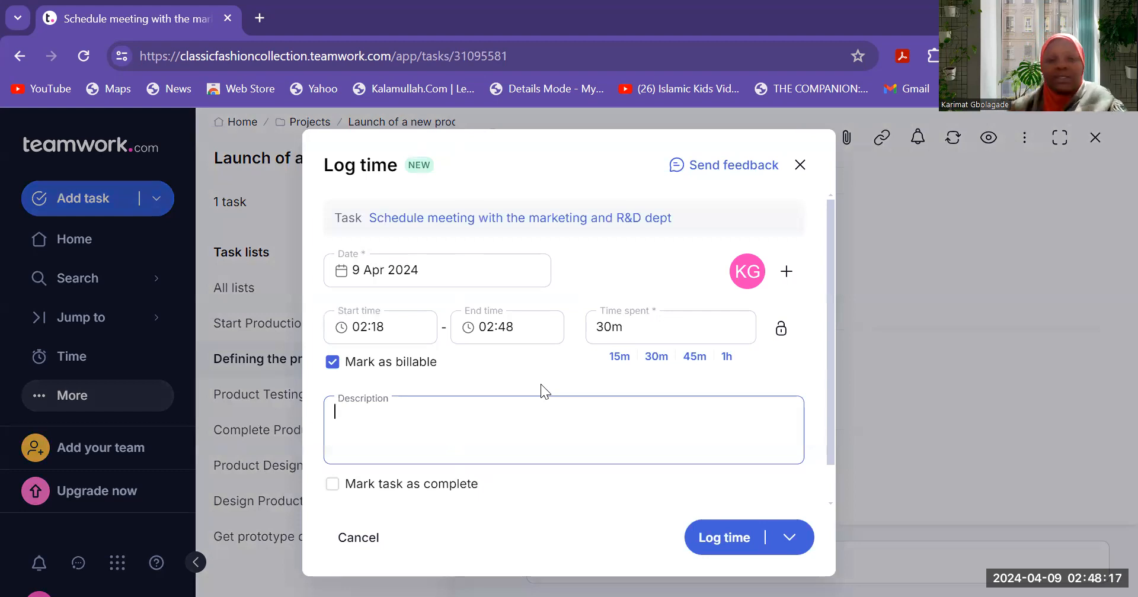
pyautogui.click(396, 327)
pyautogui.click(396, 326)
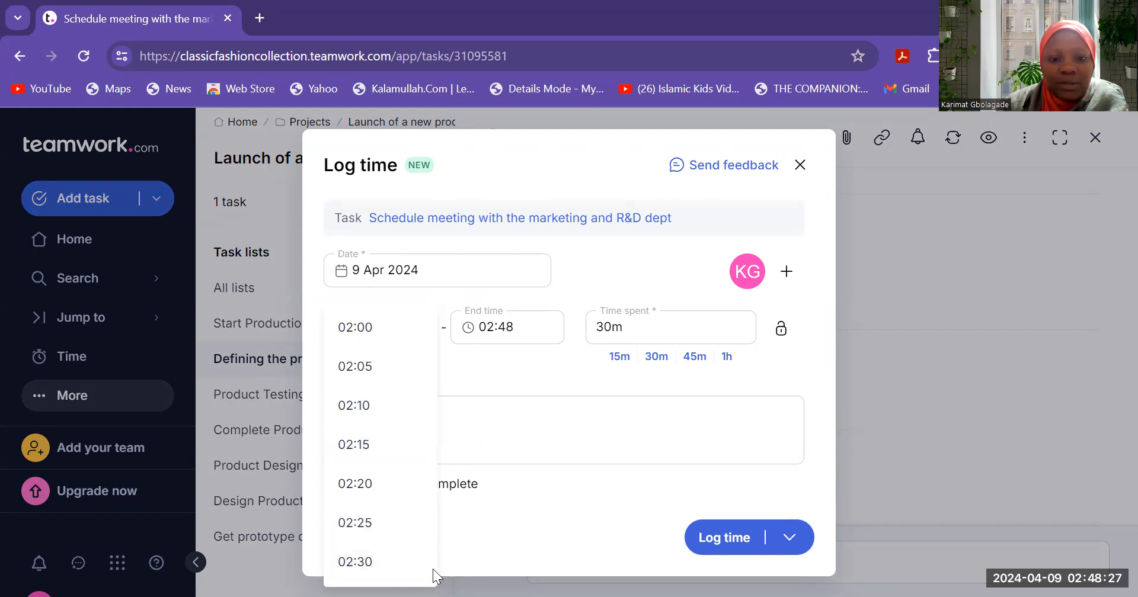
pyautogui.scroll(-15, 435, 572)
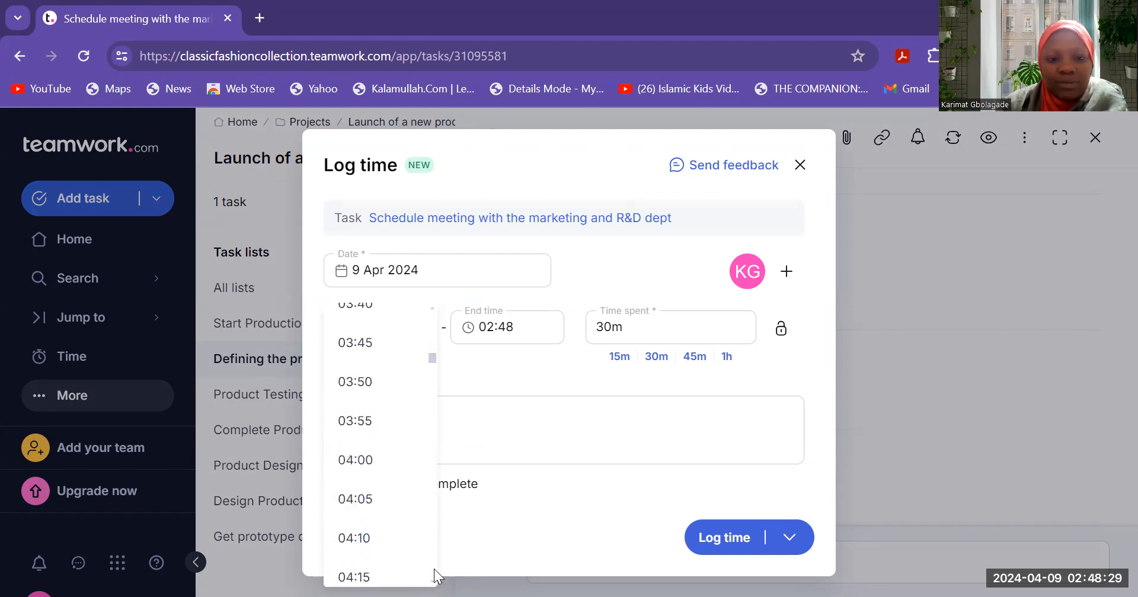
pyautogui.scroll(14, 434, 570)
pyautogui.scroll(-7, 433, 570)
pyautogui.scroll(4, 434, 570)
pyautogui.scroll(-20, 434, 569)
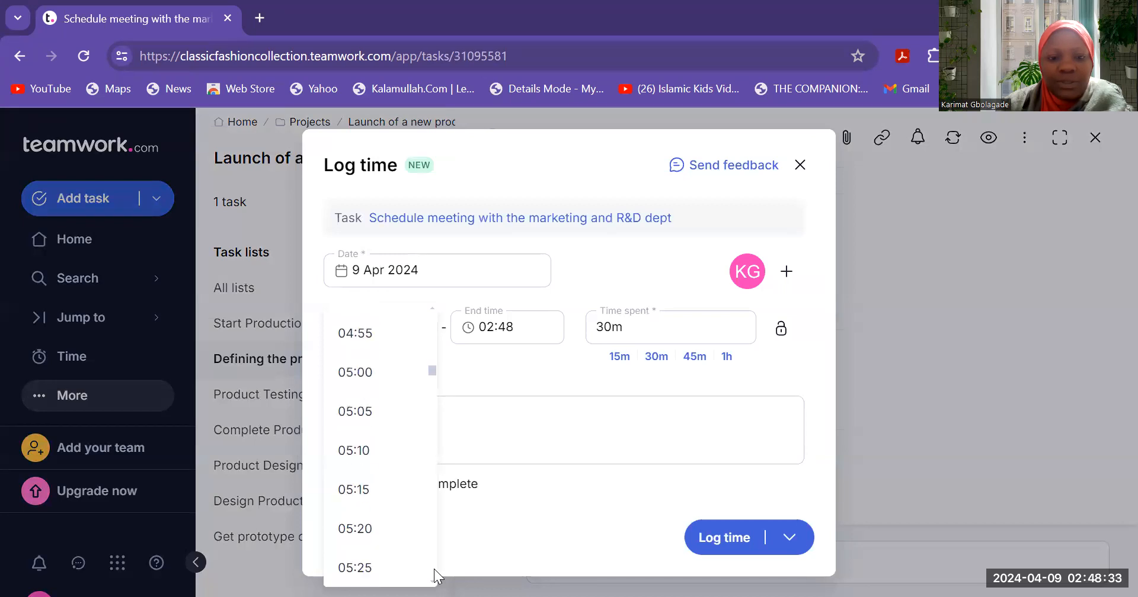
pyautogui.scroll(-5, 434, 569)
pyautogui.scroll(20, 434, 569)
pyautogui.scroll(-5, 433, 569)
pyautogui.scroll(5, 434, 569)
pyautogui.scroll(-20, 433, 569)
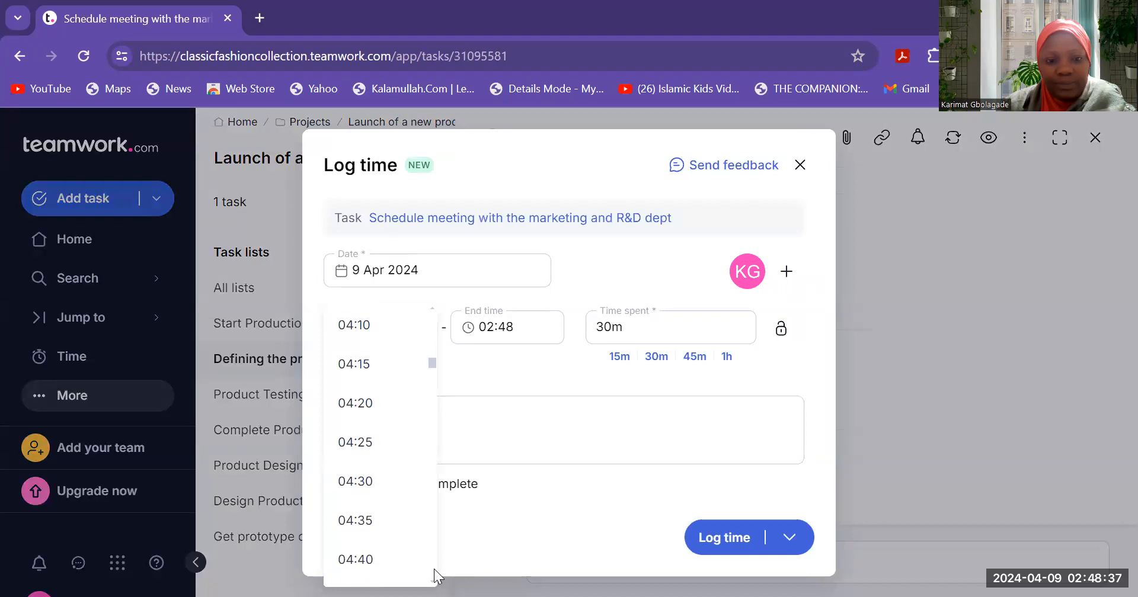
pyautogui.scroll(-20, 434, 569)
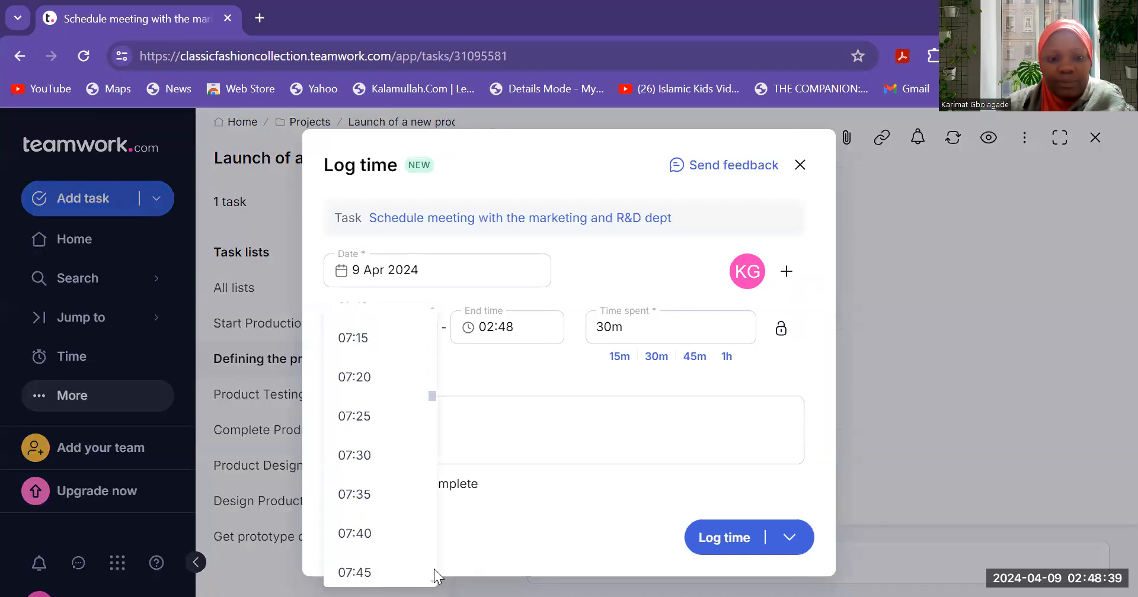
pyautogui.scroll(-2, 434, 569)
pyautogui.scroll(20, 433, 569)
pyautogui.scroll(-3, 434, 569)
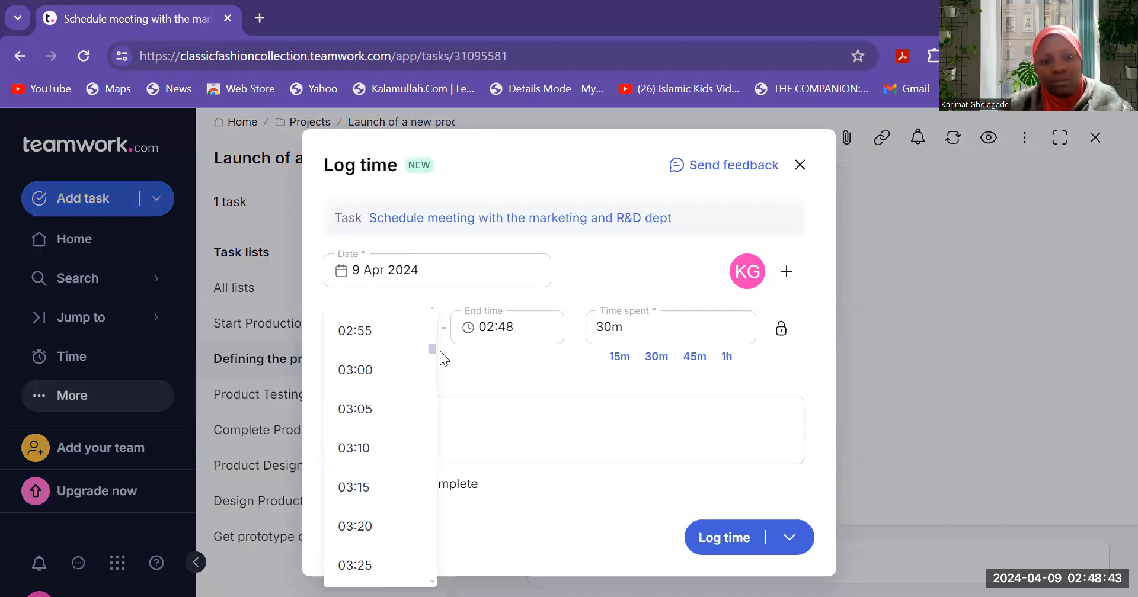
pyautogui.moveTo(431, 347); pyautogui.dragTo(411, 401)
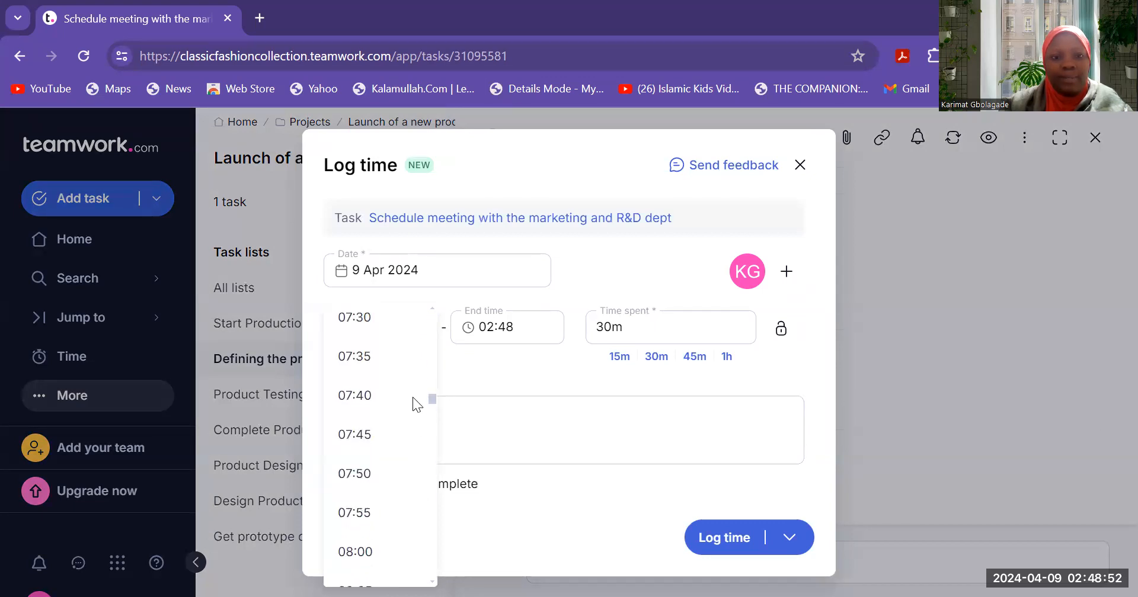
pyautogui.click(360, 552)
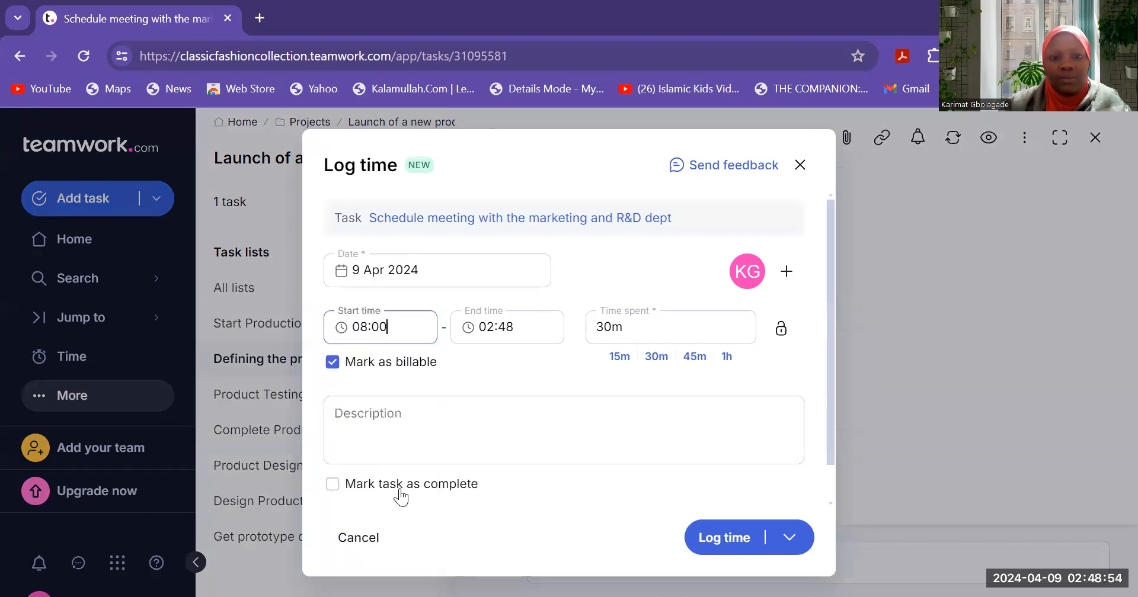
# - Set the end time to 16:00 and log the 8 billable hours
pyautogui.click(538, 324)
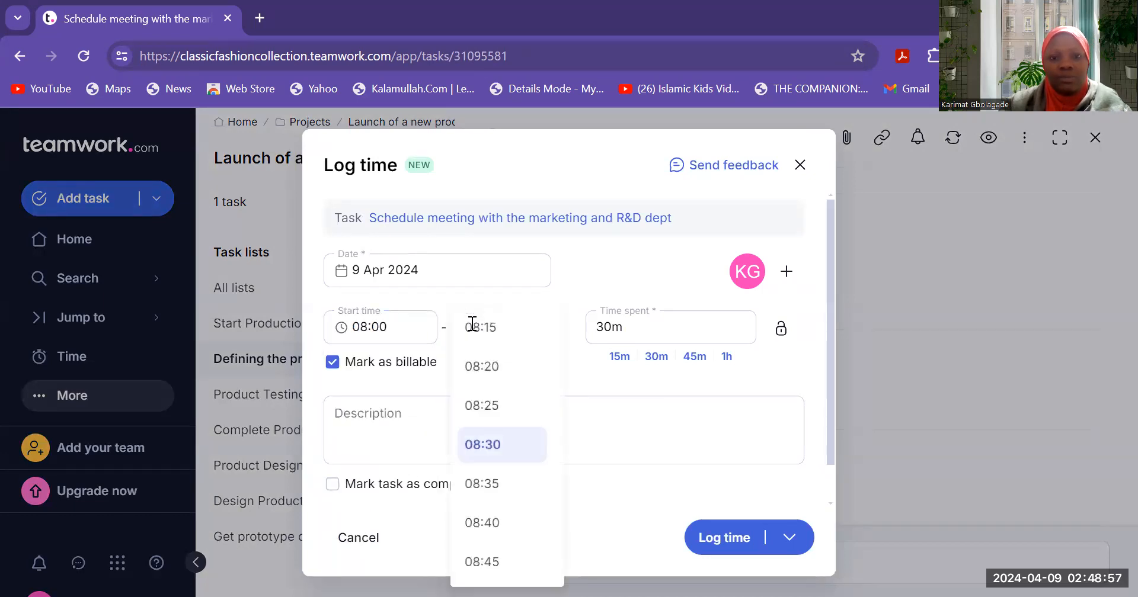
pyautogui.moveTo(560, 408); pyautogui.dragTo(561, 486)
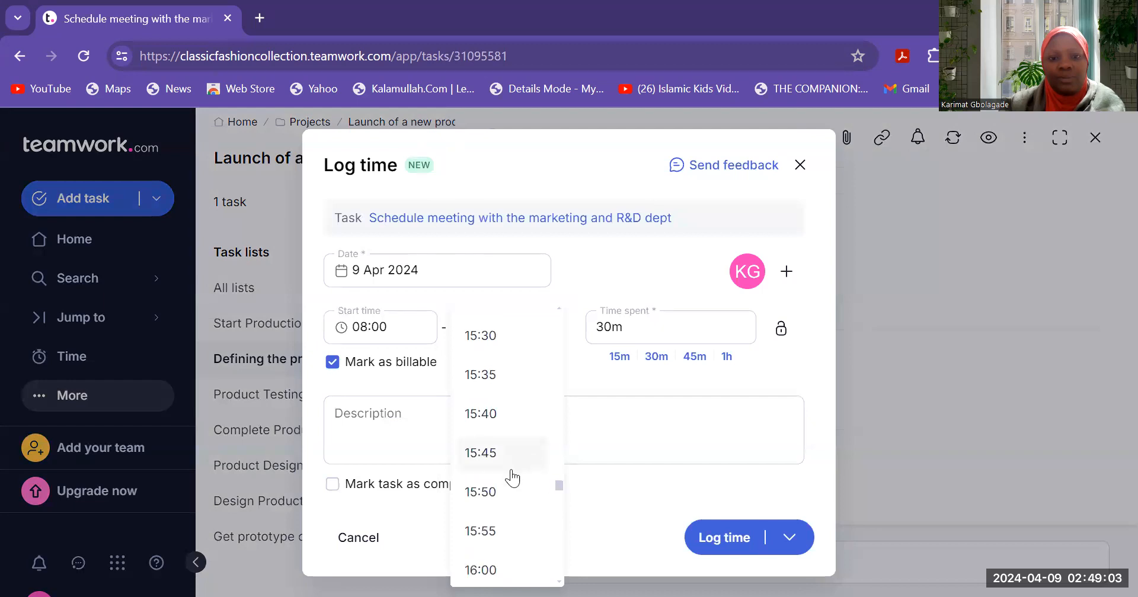
pyautogui.click(503, 572)
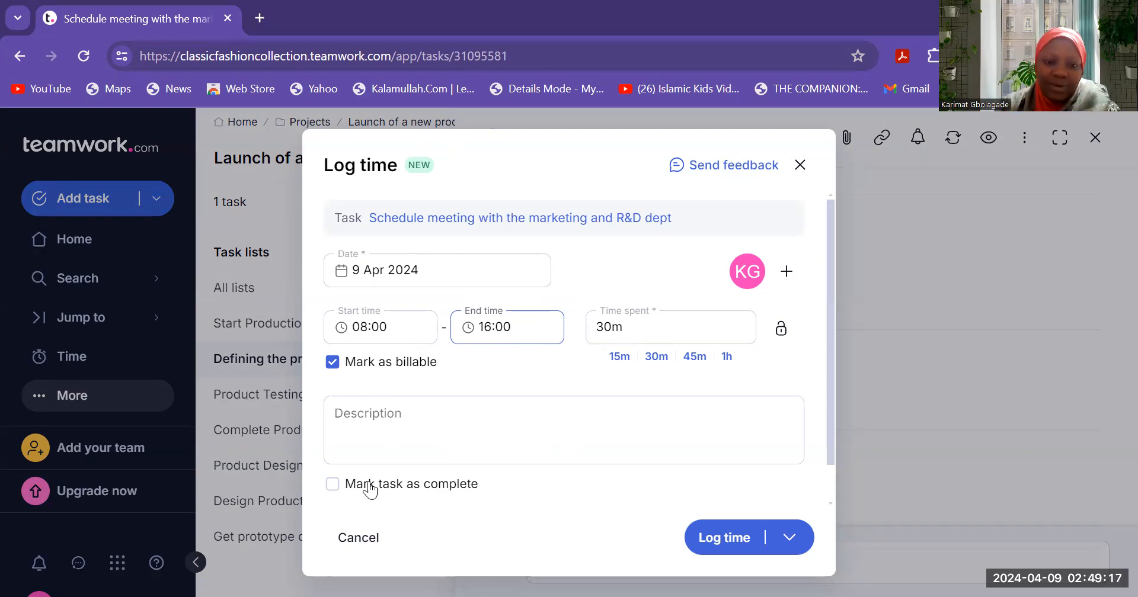
pyautogui.click(726, 539)
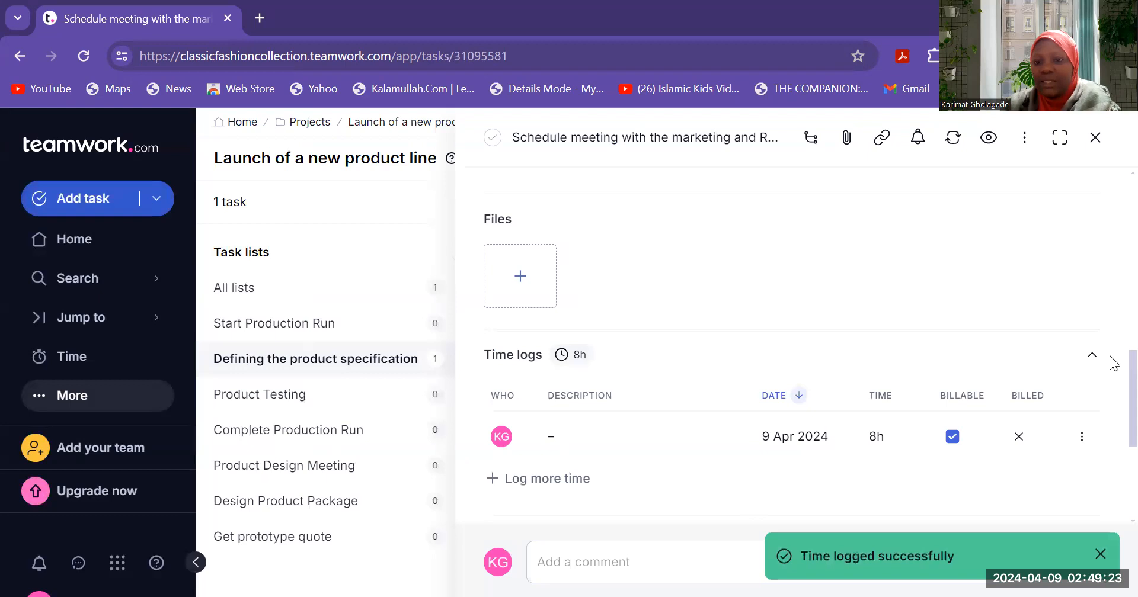
# - Cancel Add dependencies with no dependency added, then close the meeting task's details panel
pyautogui.scroll(-4, 1113, 379)
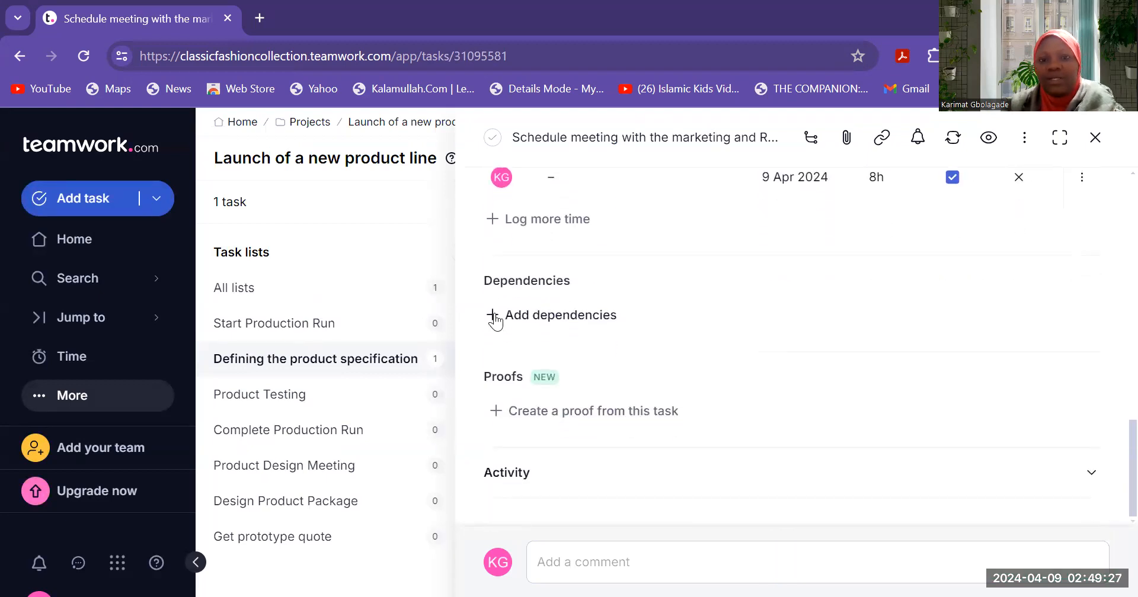
pyautogui.click(495, 315)
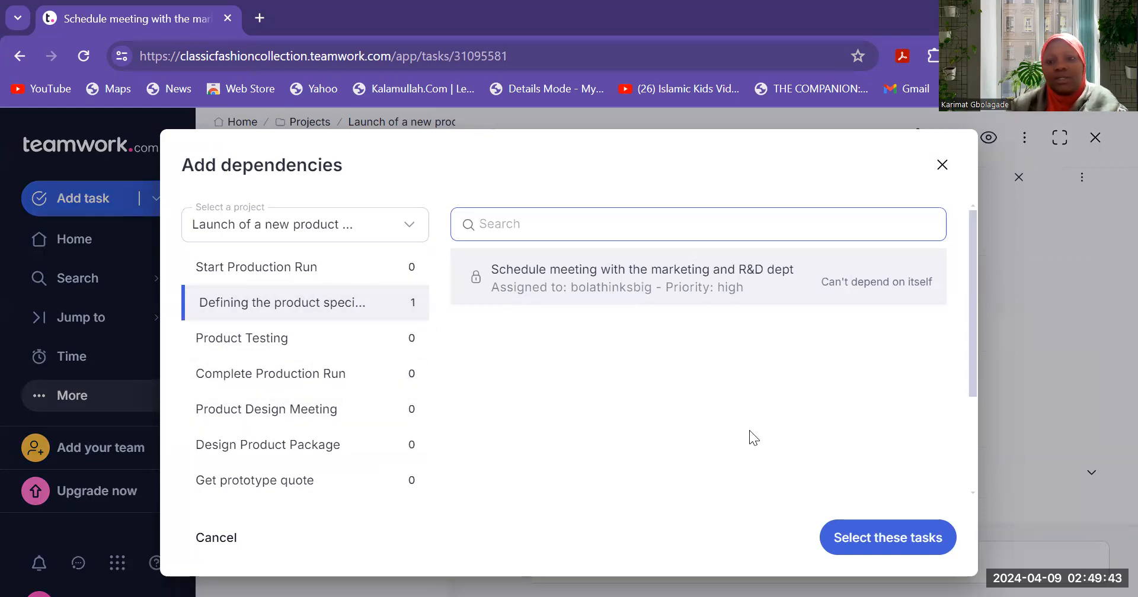
pyautogui.click(934, 539)
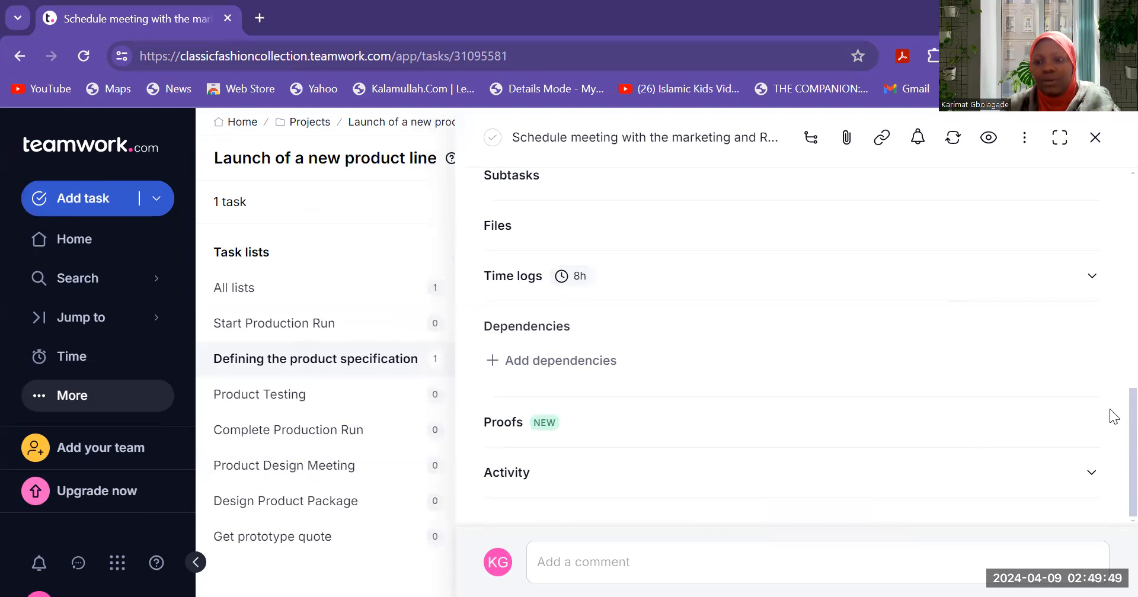
pyautogui.scroll(10, 1111, 356)
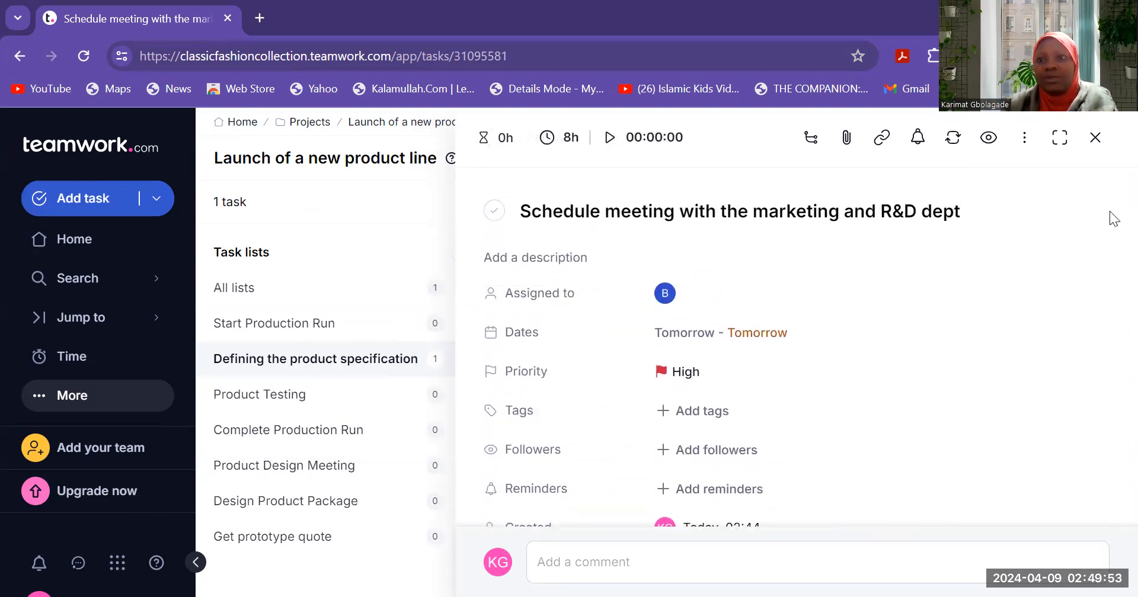
pyautogui.click(1096, 138)
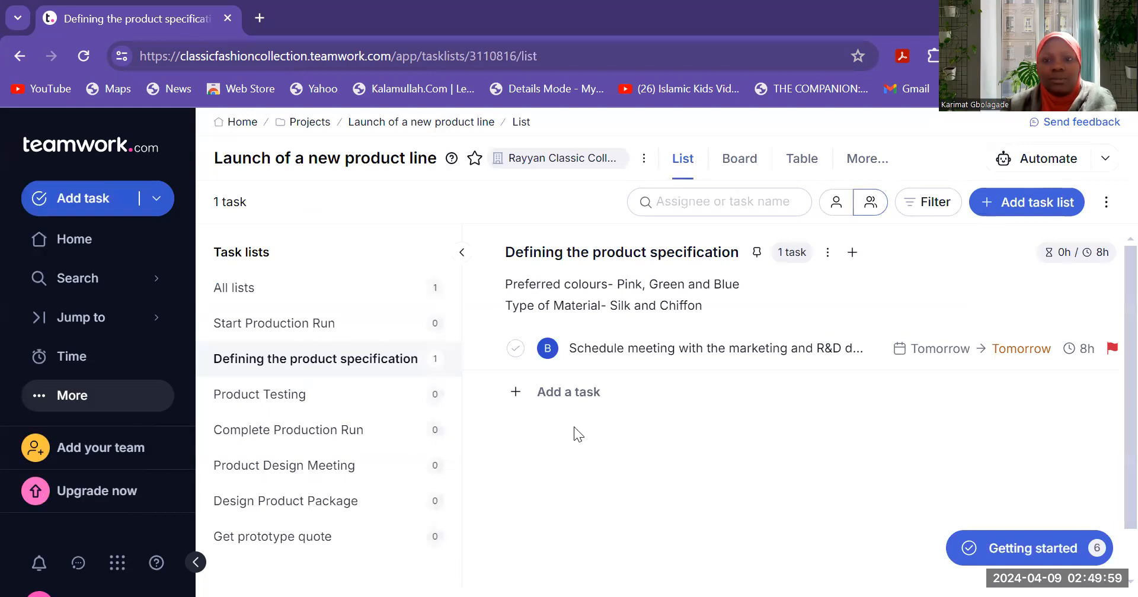
# - Create 'Research on various designs available in the market' in Product Design Meeting and open its details
pyautogui.click(287, 471)
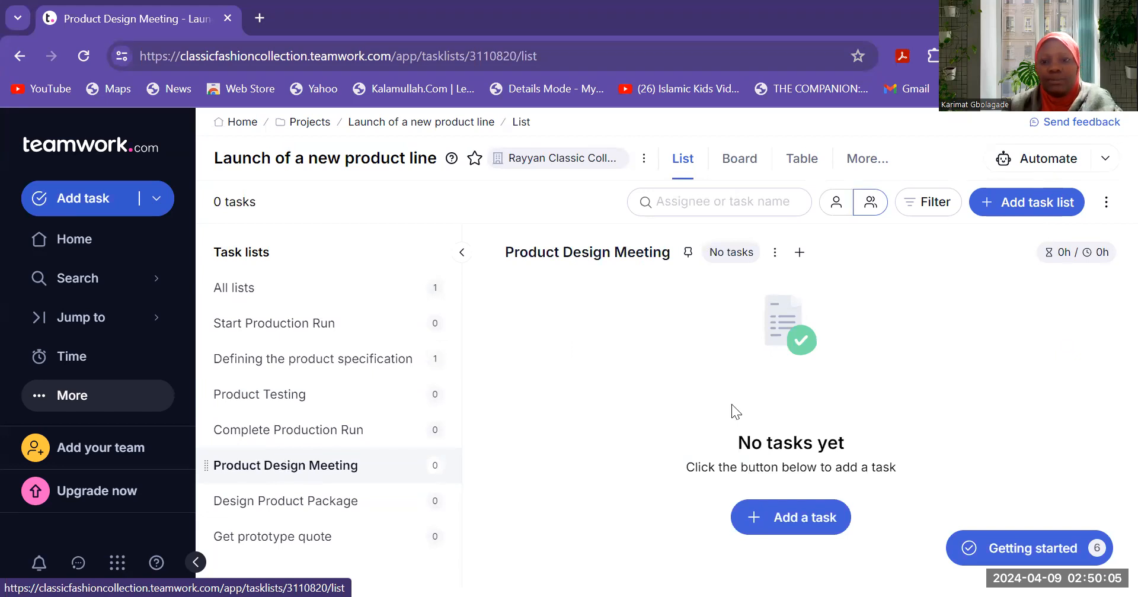
pyautogui.click(781, 518)
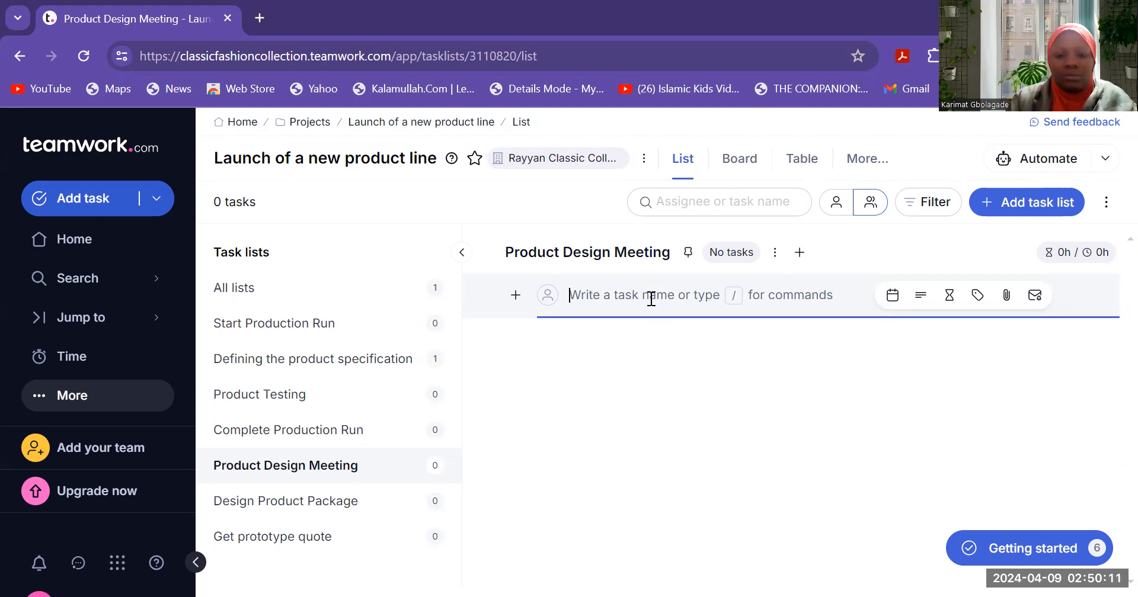
pyautogui.write('Resear')
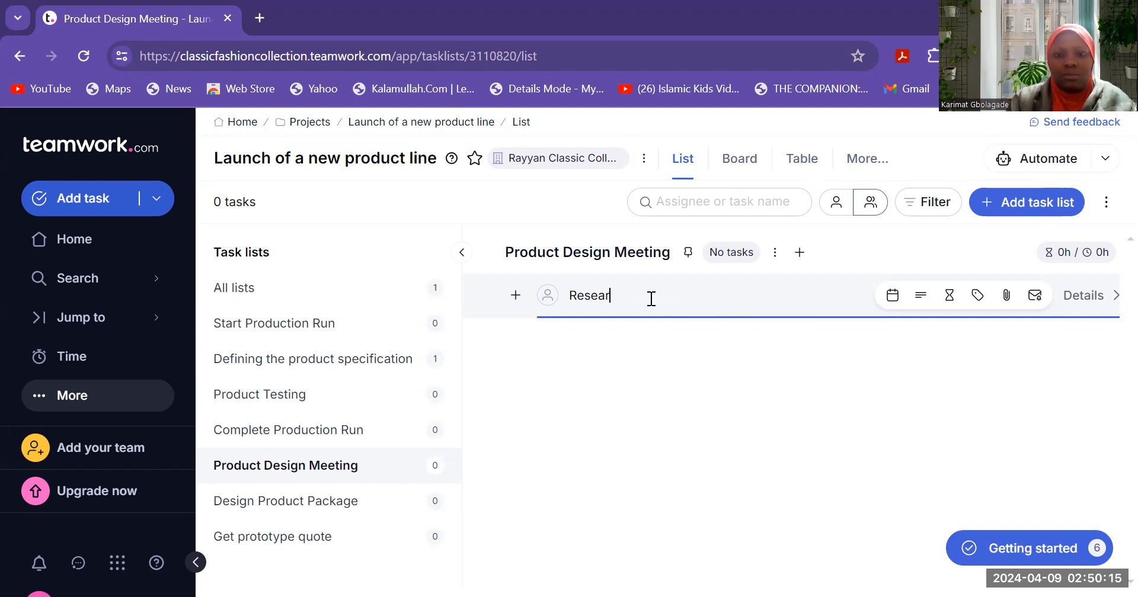
pyautogui.write('ch on va')
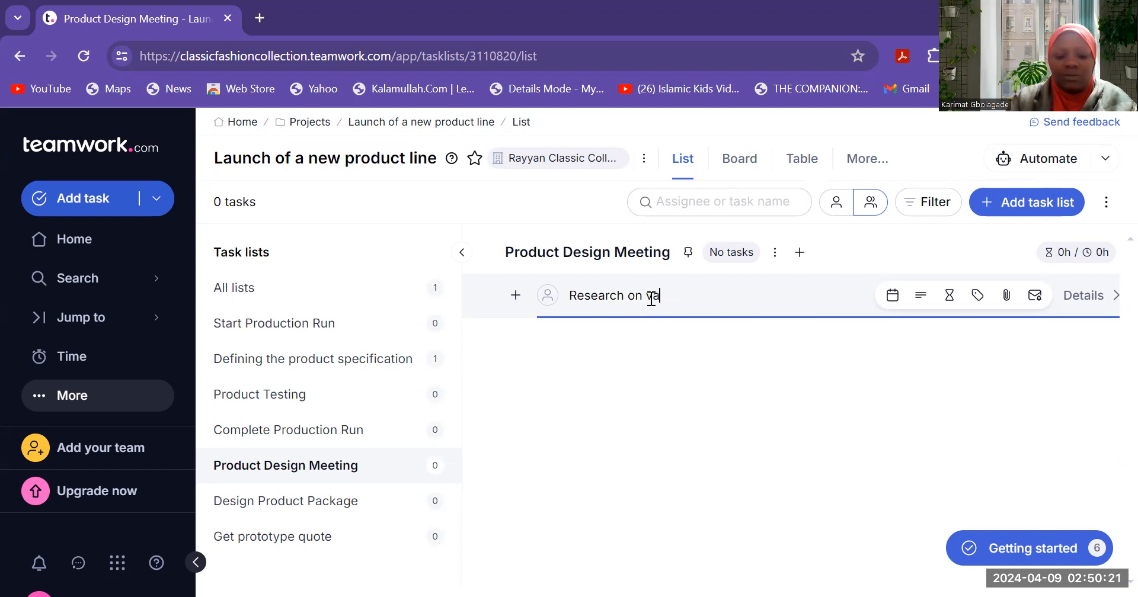
pyautogui.write('rious designs a')
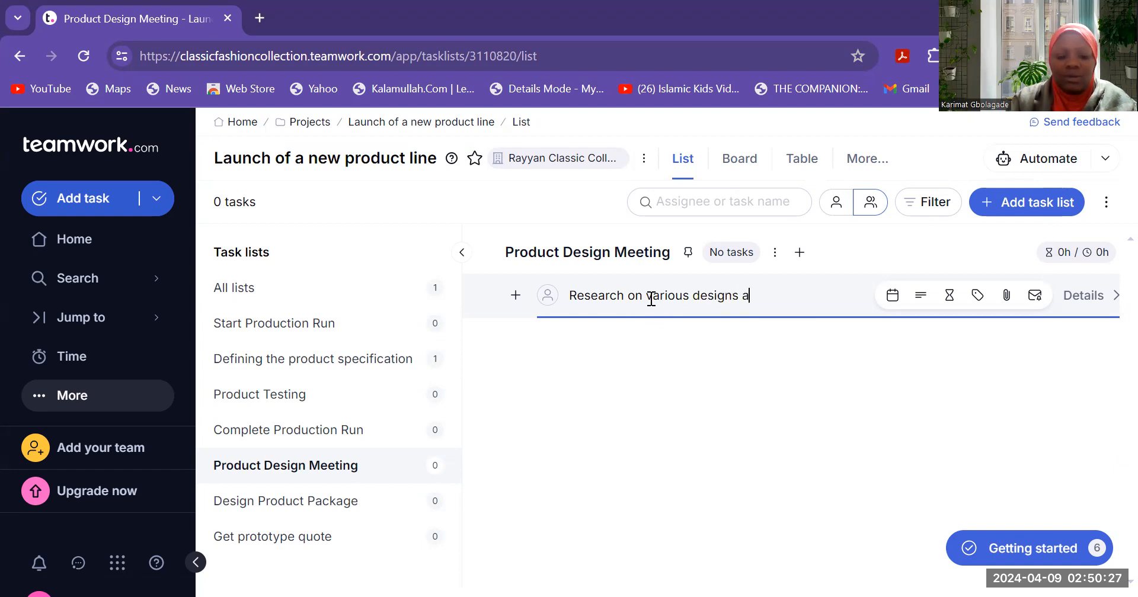
pyautogui.write('vailable in ')
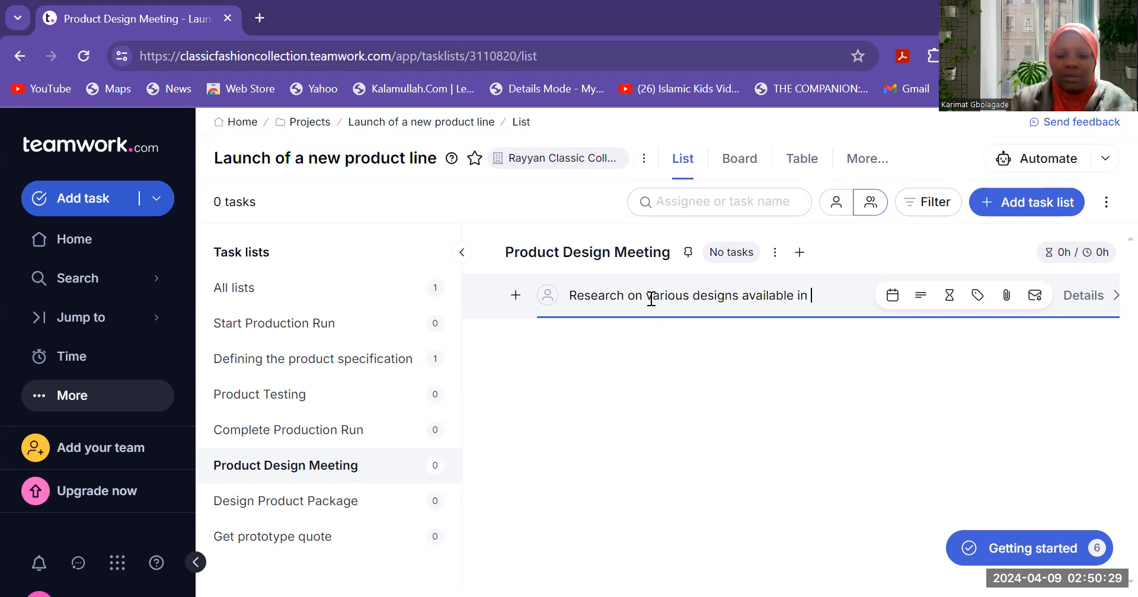
pyautogui.write('the market')
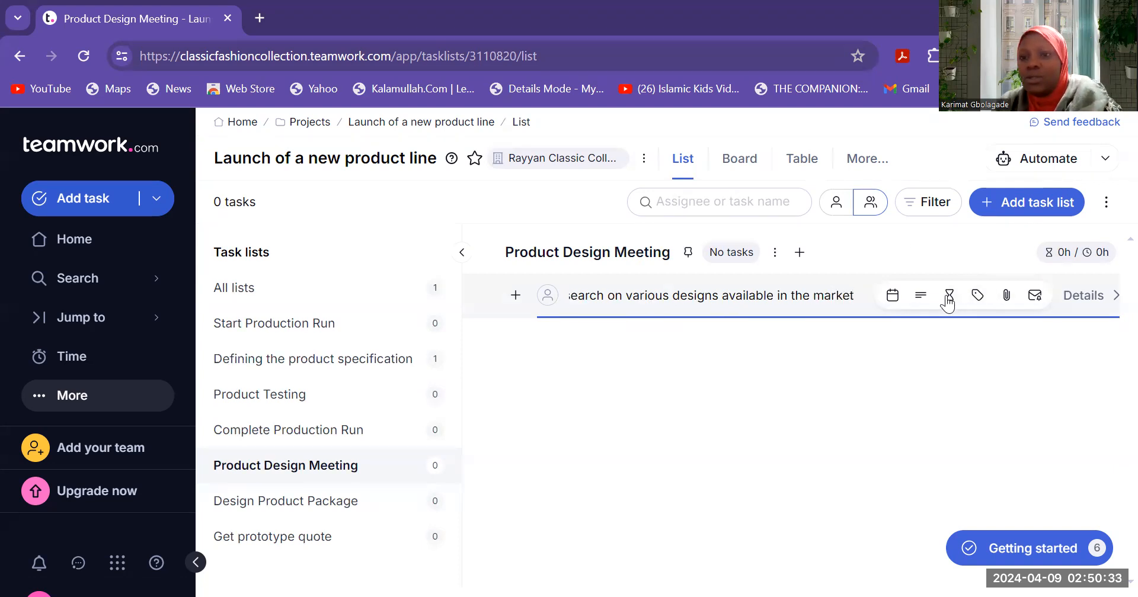
pyautogui.click(1097, 304)
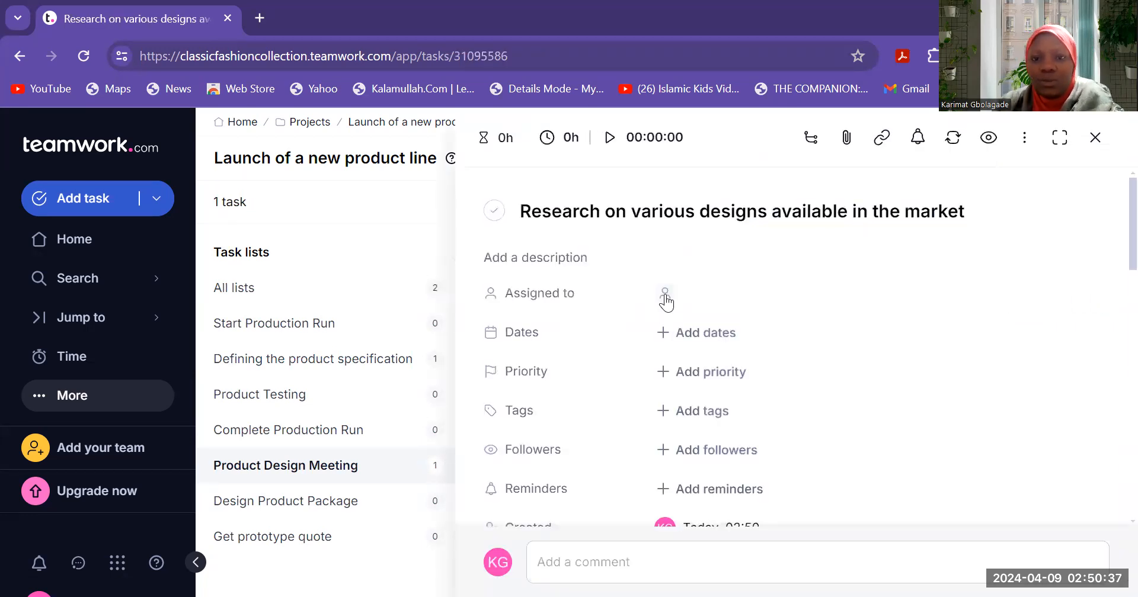
# - Assign the research task to a teammate and pick provisional dates of 11–12 April
pyautogui.click(665, 294)
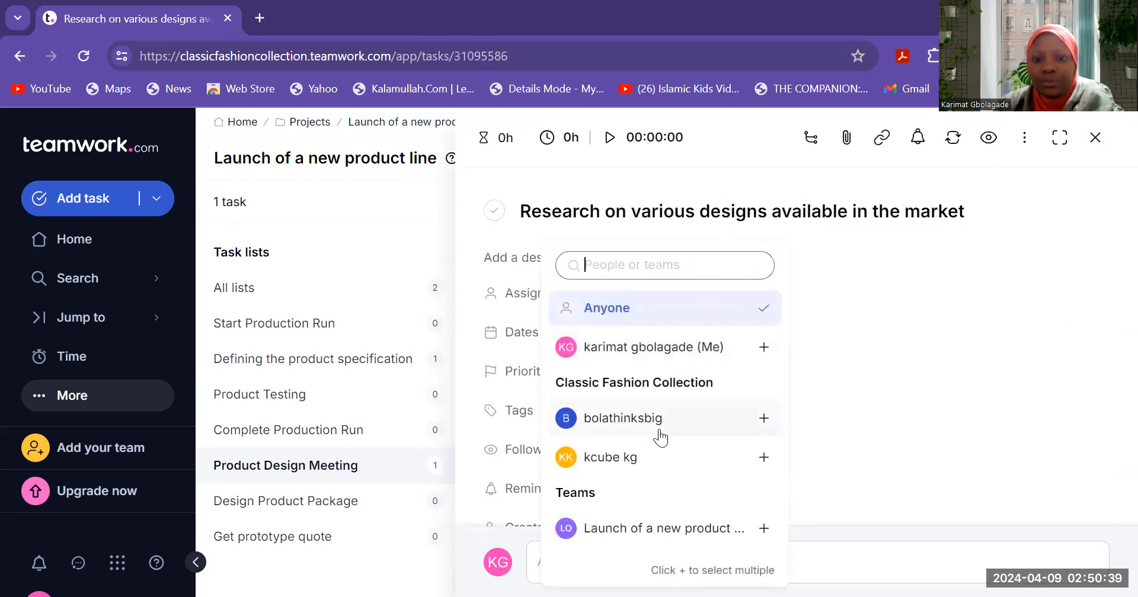
pyautogui.click(649, 459)
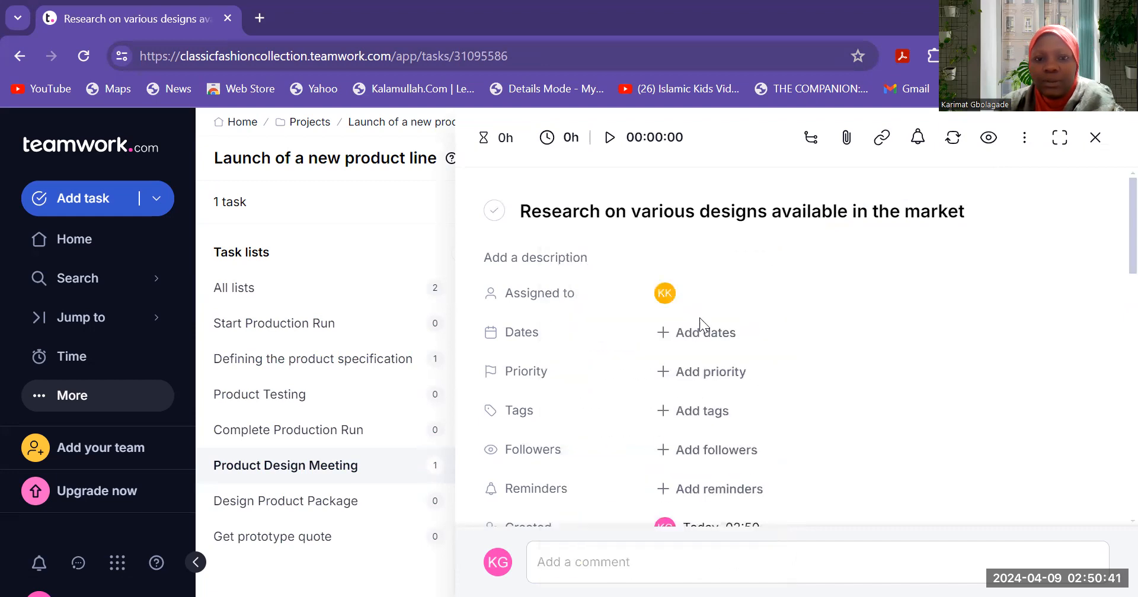
pyautogui.click(670, 337)
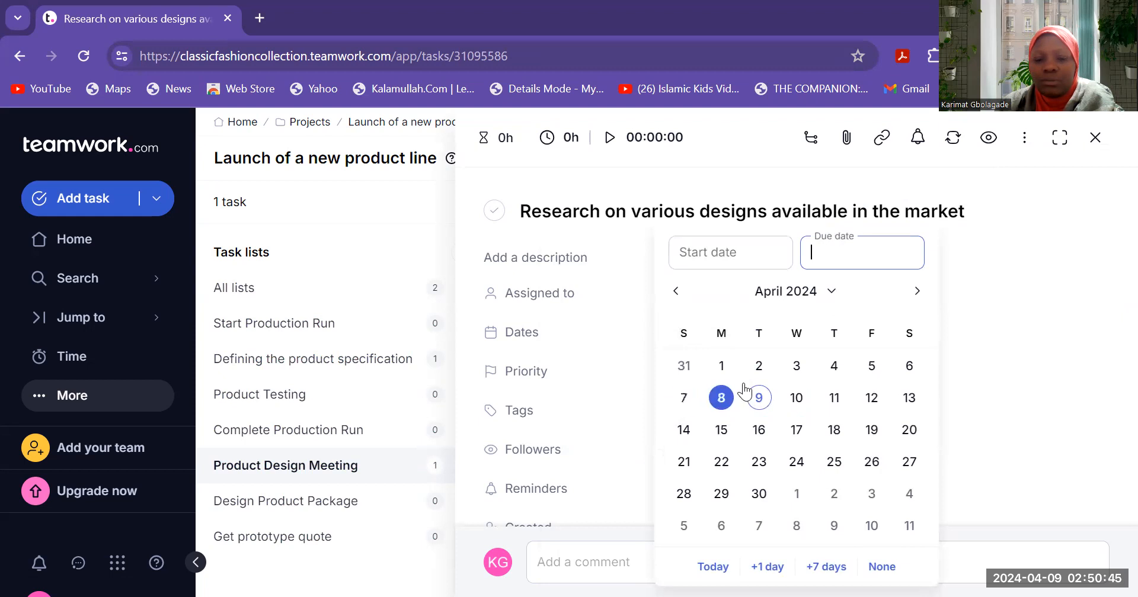
pyautogui.click(834, 398)
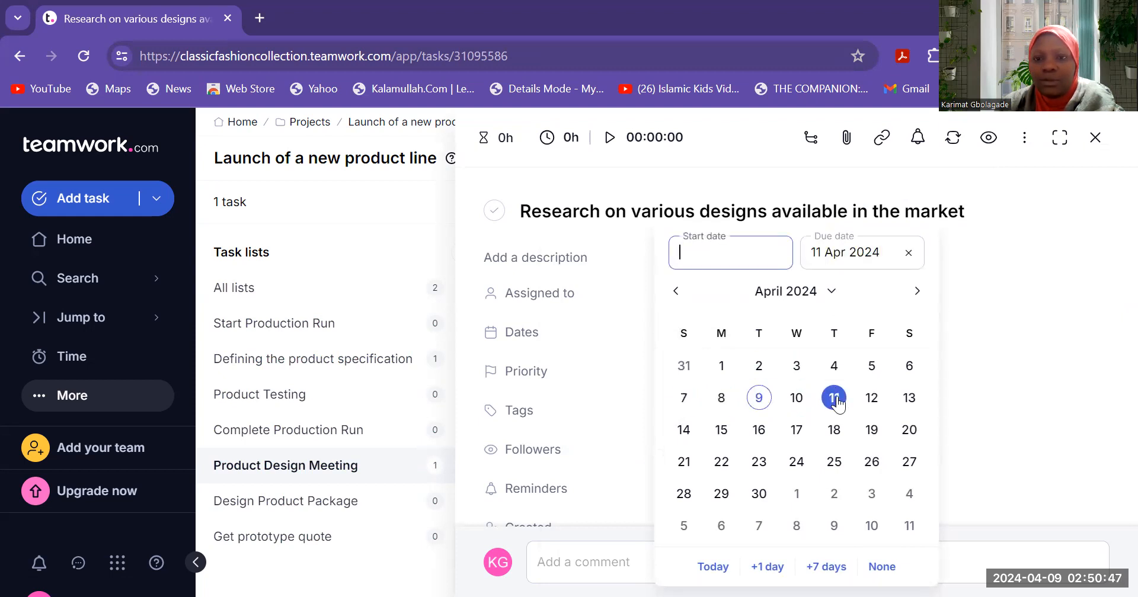
pyautogui.click(871, 398)
# - Edit the start date to 1 Apr 2024 and the due date to 19 Apr 2024
pyautogui.click(693, 253)
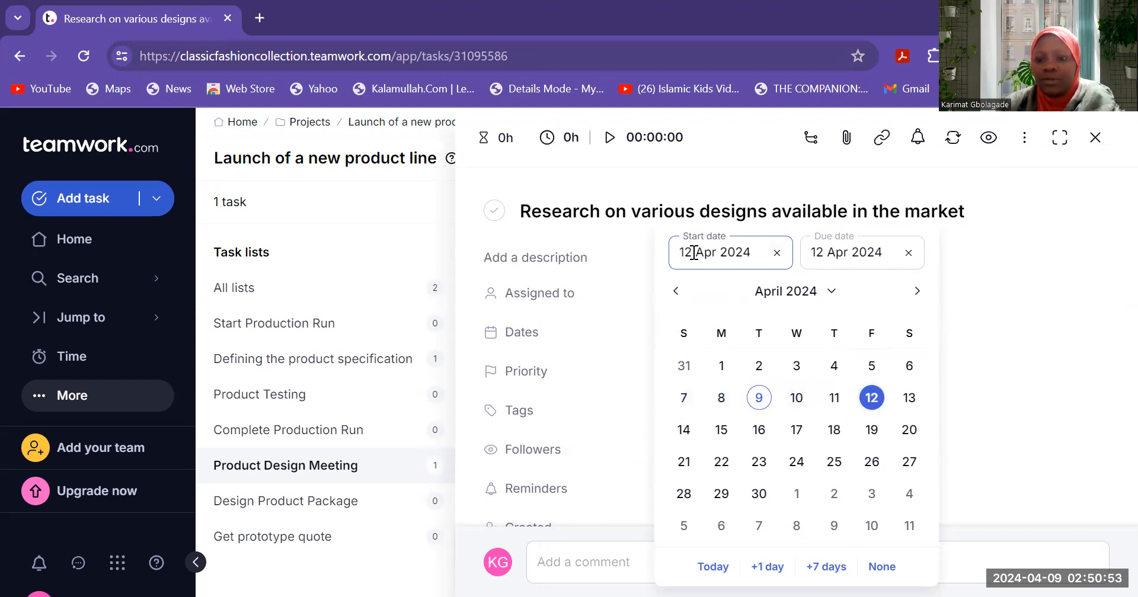
pyautogui.press('BackSpace')
pyautogui.write('1')
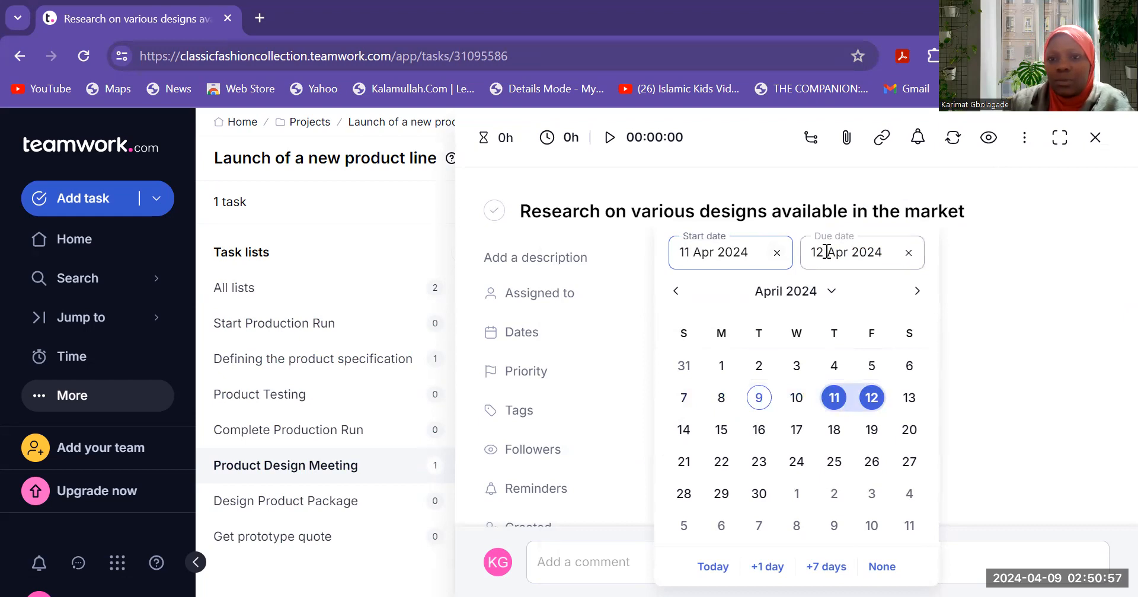
pyautogui.click(692, 253)
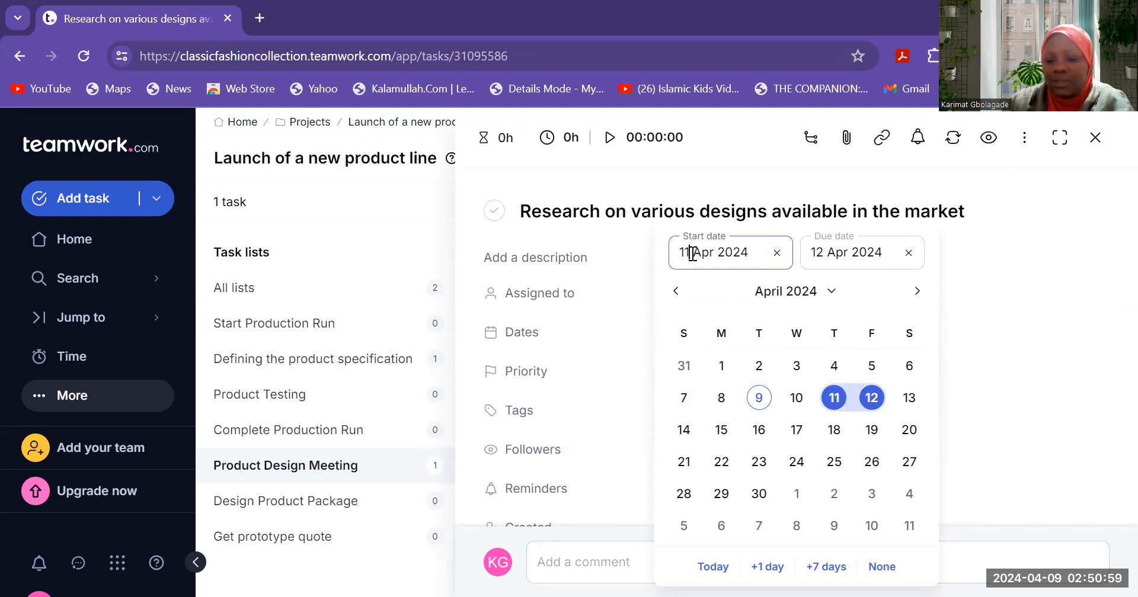
pyautogui.press('BackSpace')
pyautogui.write('5')
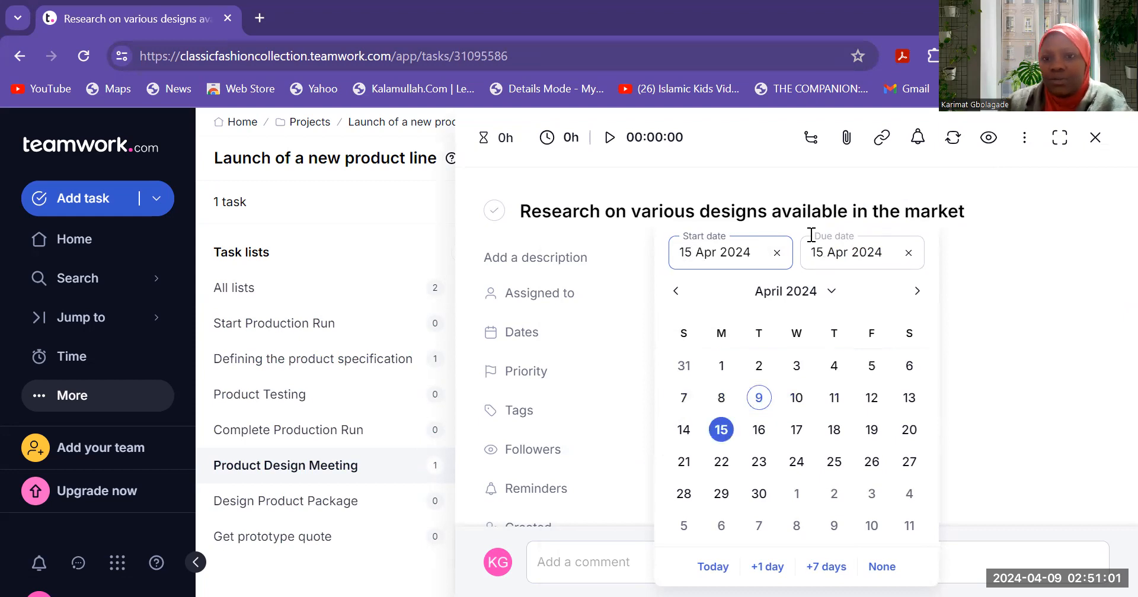
pyautogui.click(823, 255)
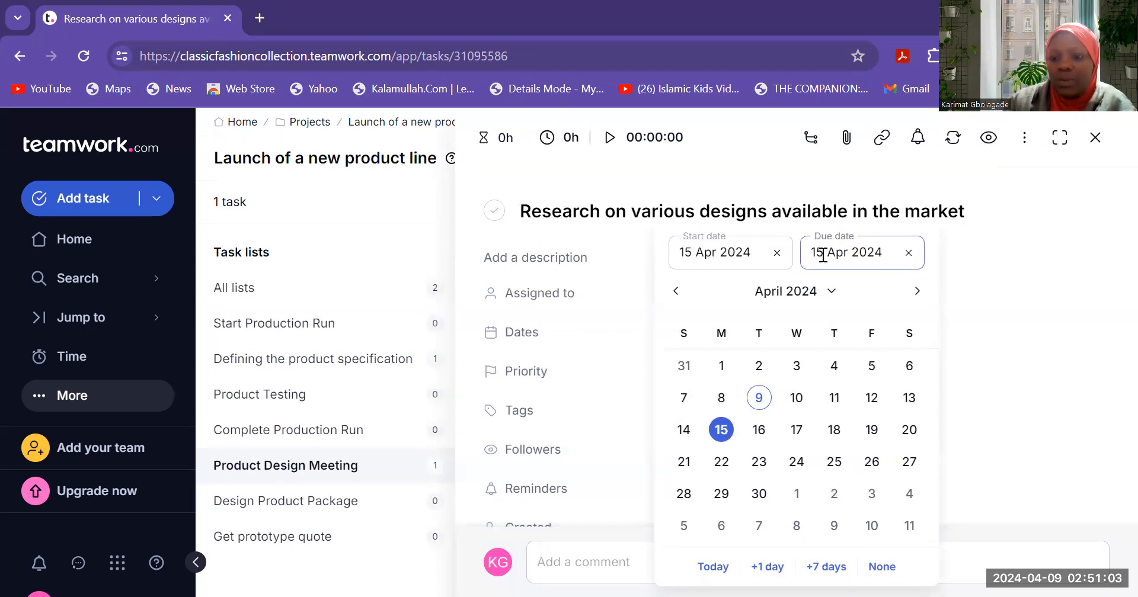
pyautogui.press('BackSpace')
pyautogui.write('9')
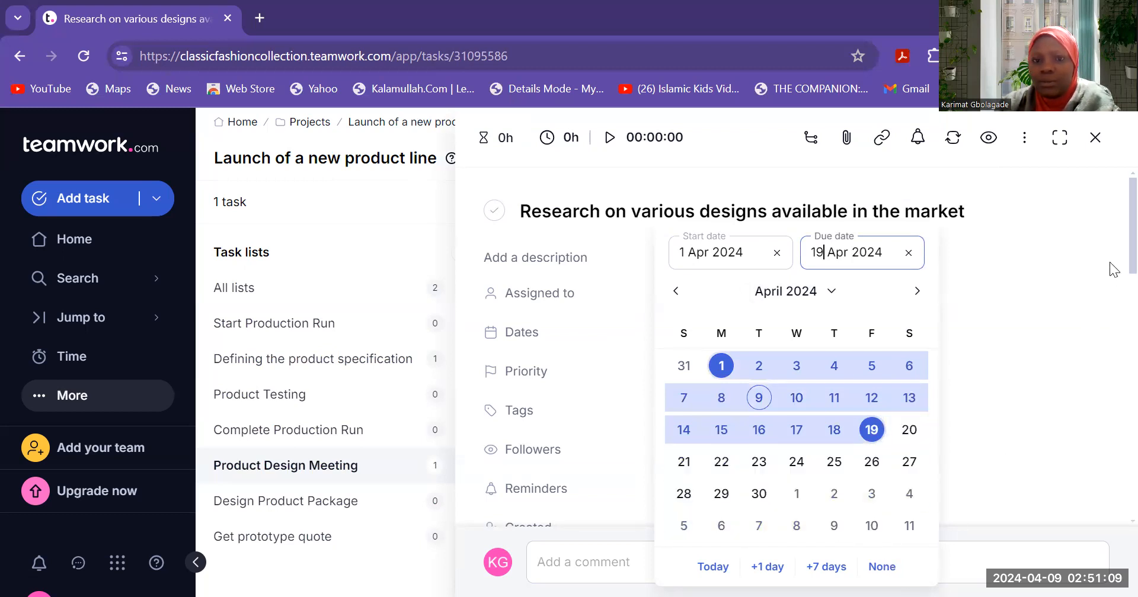
pyautogui.scroll(-3, 1113, 312)
# - Keep the 1–19 April dates and set the research task's priority to High
pyautogui.click(1030, 307)
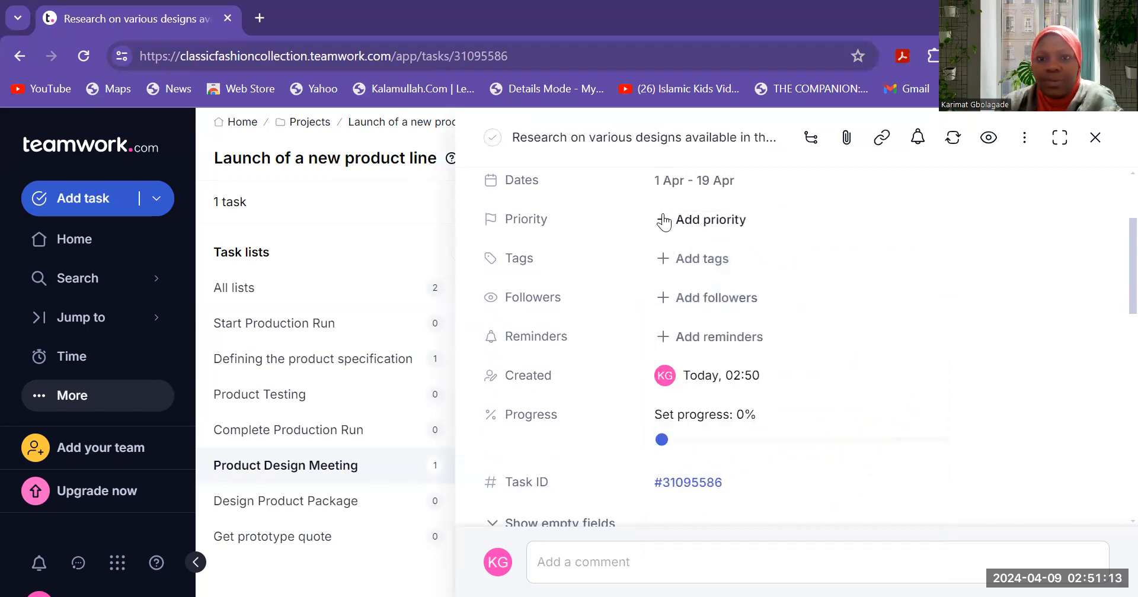
pyautogui.click(705, 221)
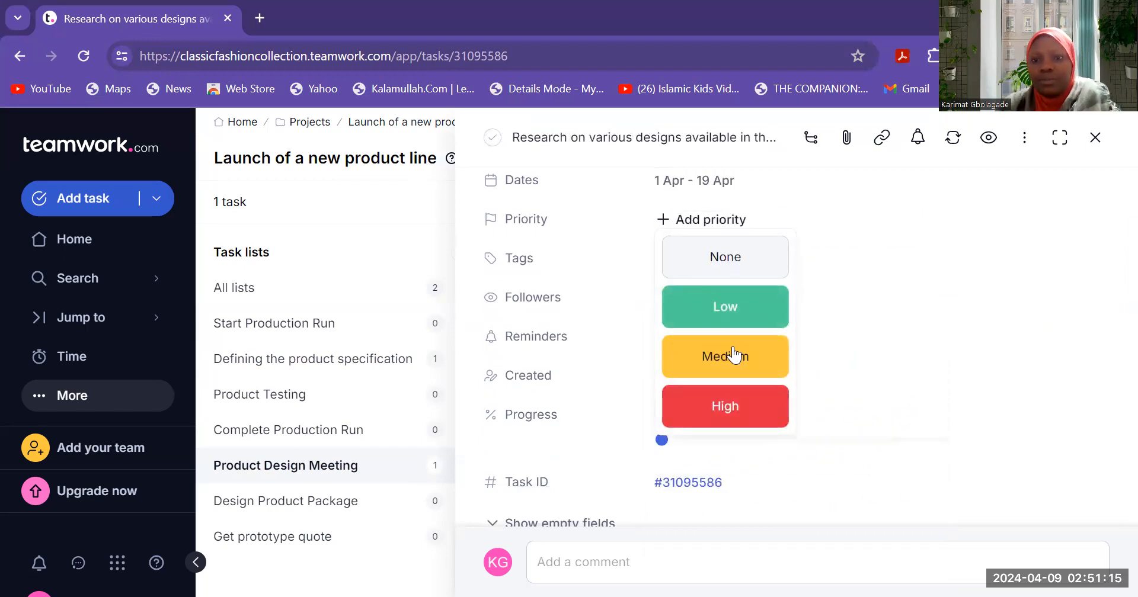
pyautogui.click(744, 409)
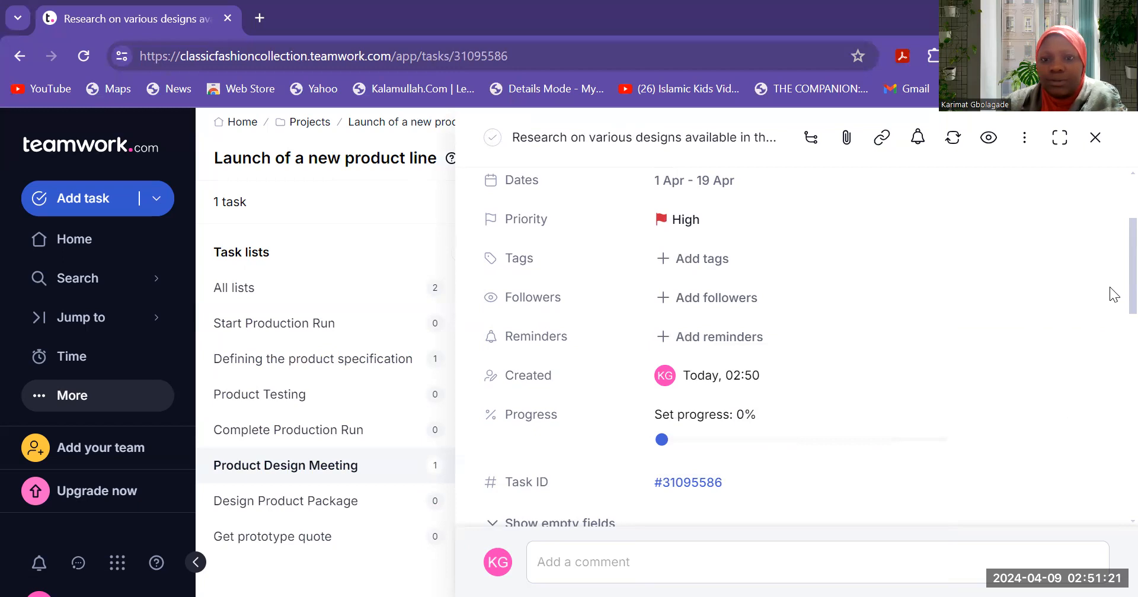
# - Scroll down the research task's panel and open Add dependencies
pyautogui.scroll(-5, 1111, 302)
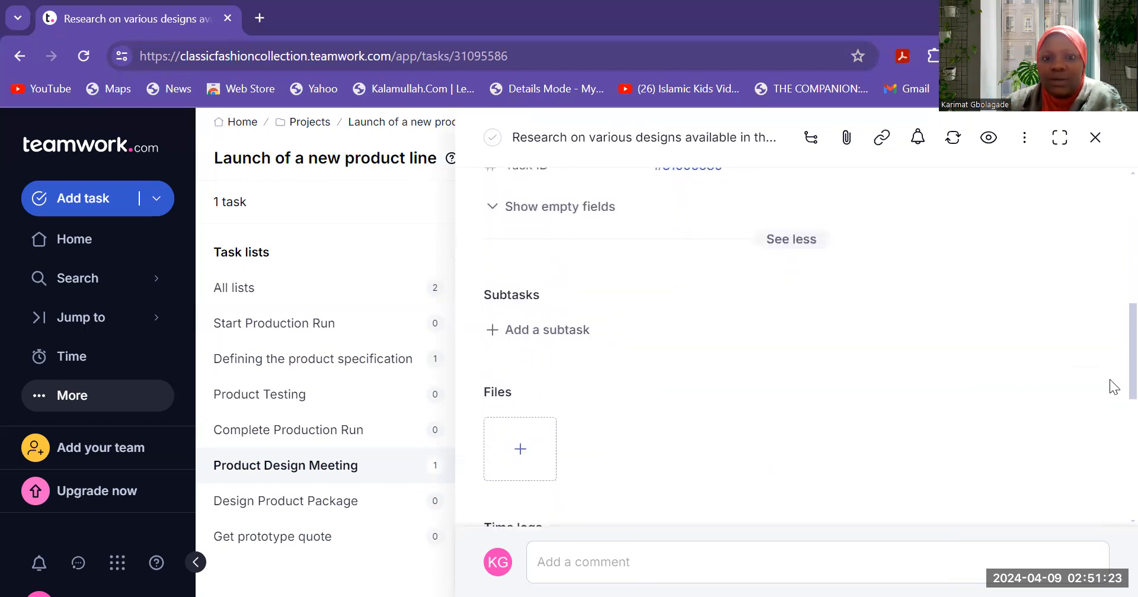
pyautogui.scroll(-1, 1113, 389)
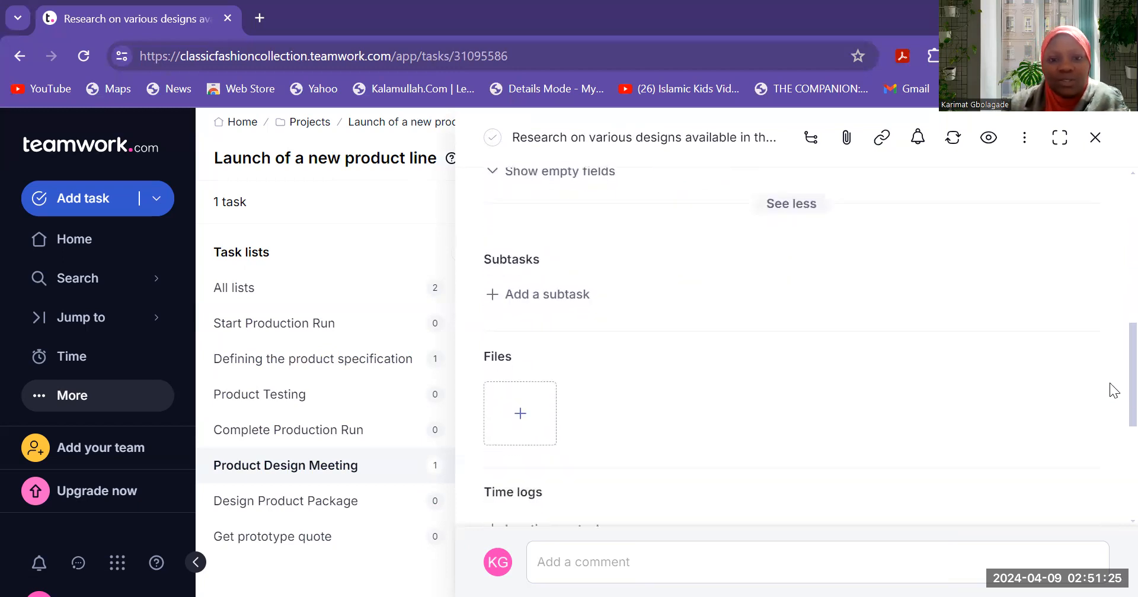
pyautogui.scroll(-4, 1114, 391)
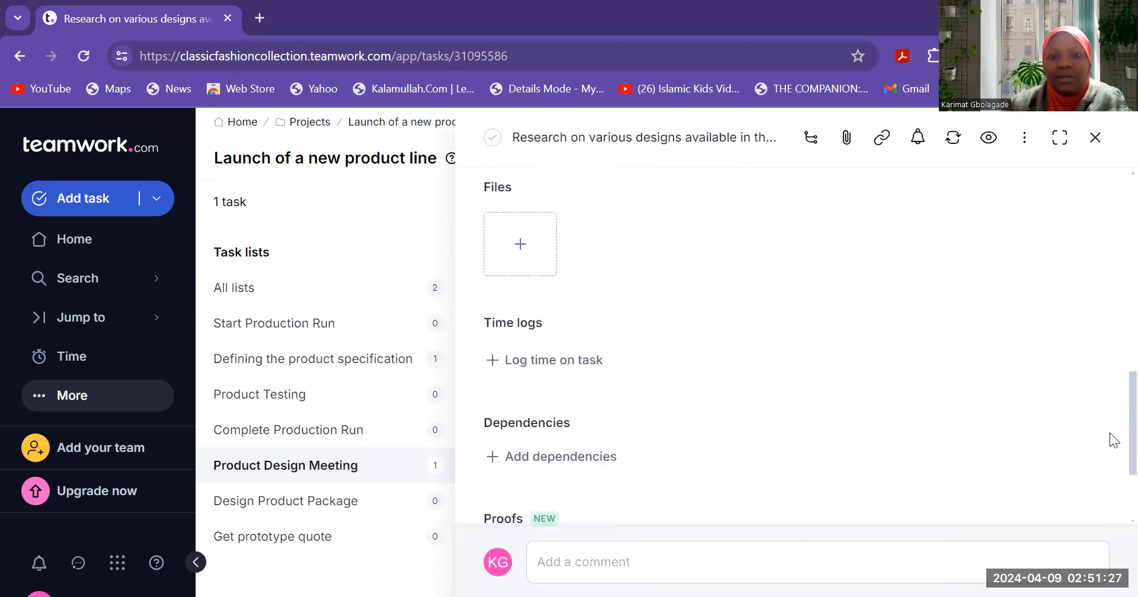
pyautogui.scroll(-1, 1110, 474)
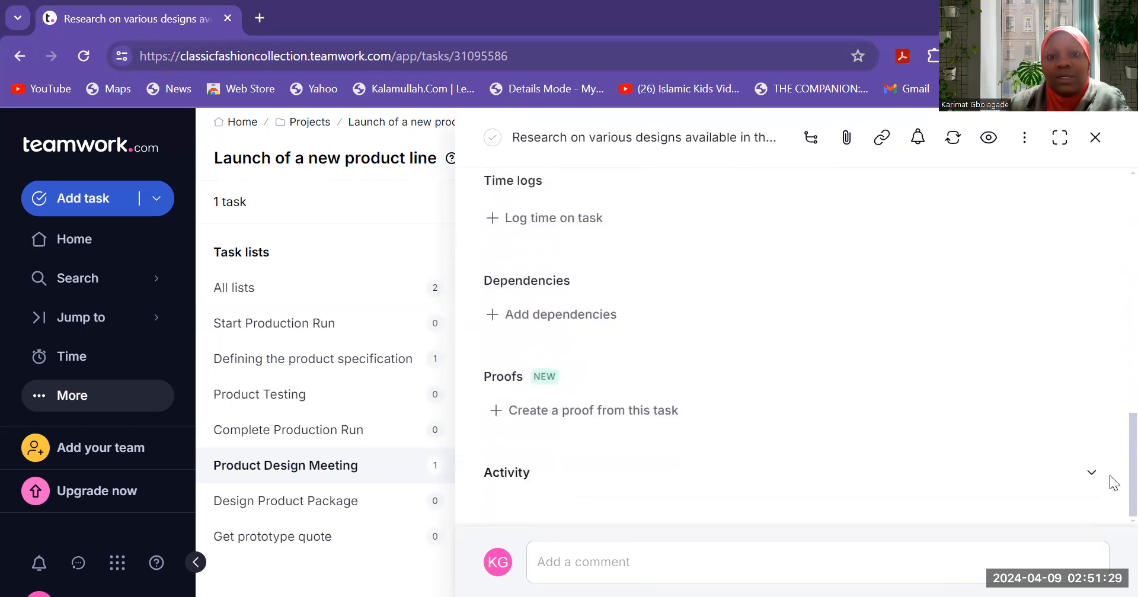
pyautogui.click(490, 324)
# - Select 'Schedule meeting with the marketing and R&D dept' from Defining the product specification as the blocking task
pyautogui.click(287, 315)
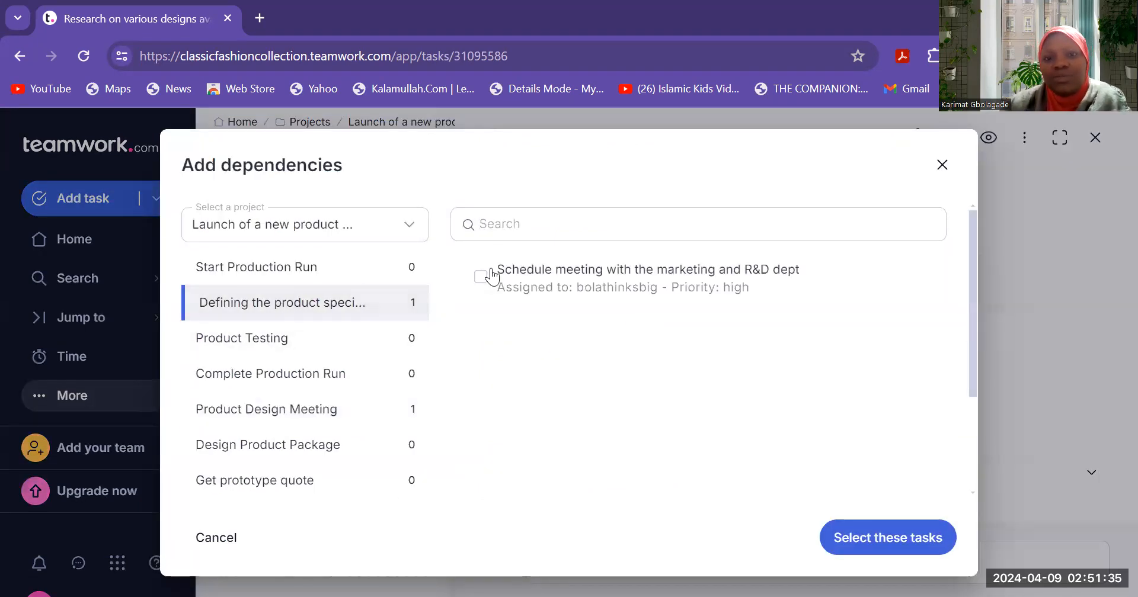
pyautogui.click(479, 278)
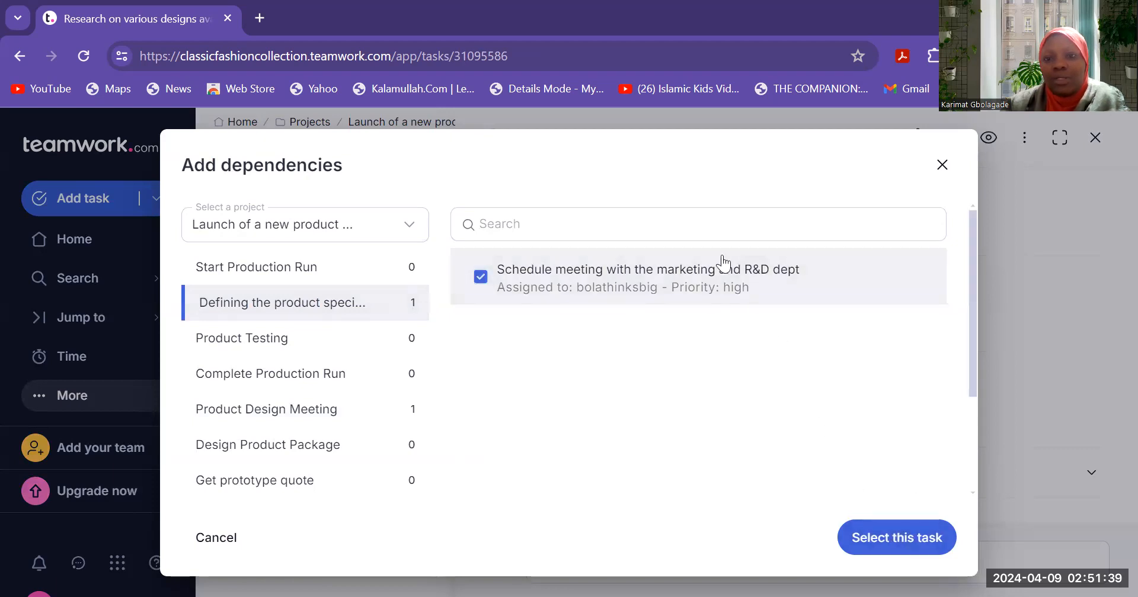
pyautogui.click(892, 539)
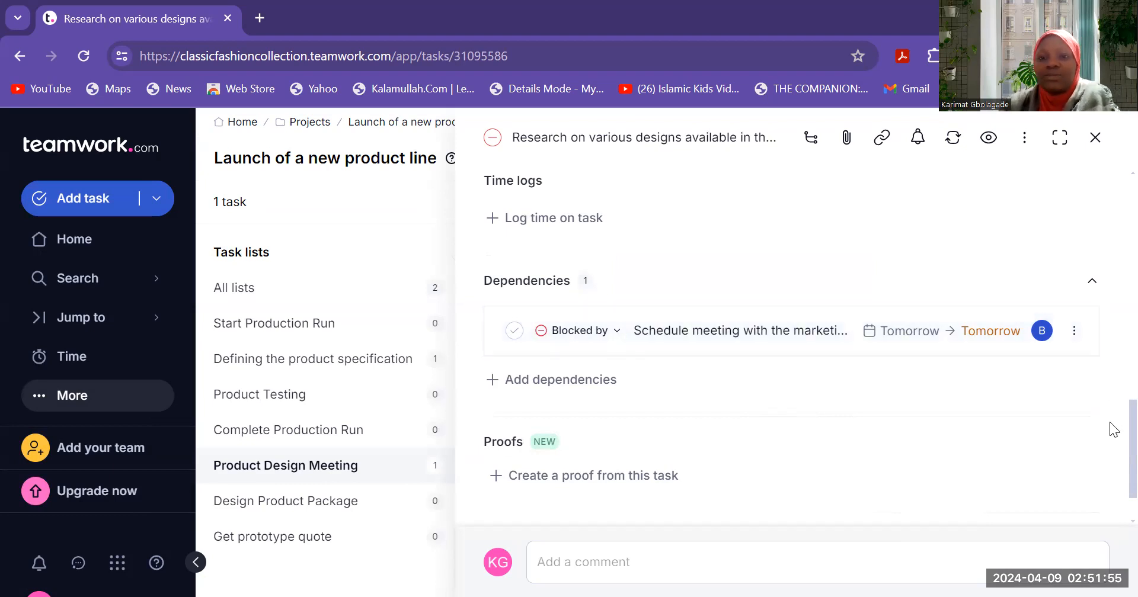
pyautogui.scroll(-1, 1113, 429)
pyautogui.scroll(8, 1110, 500)
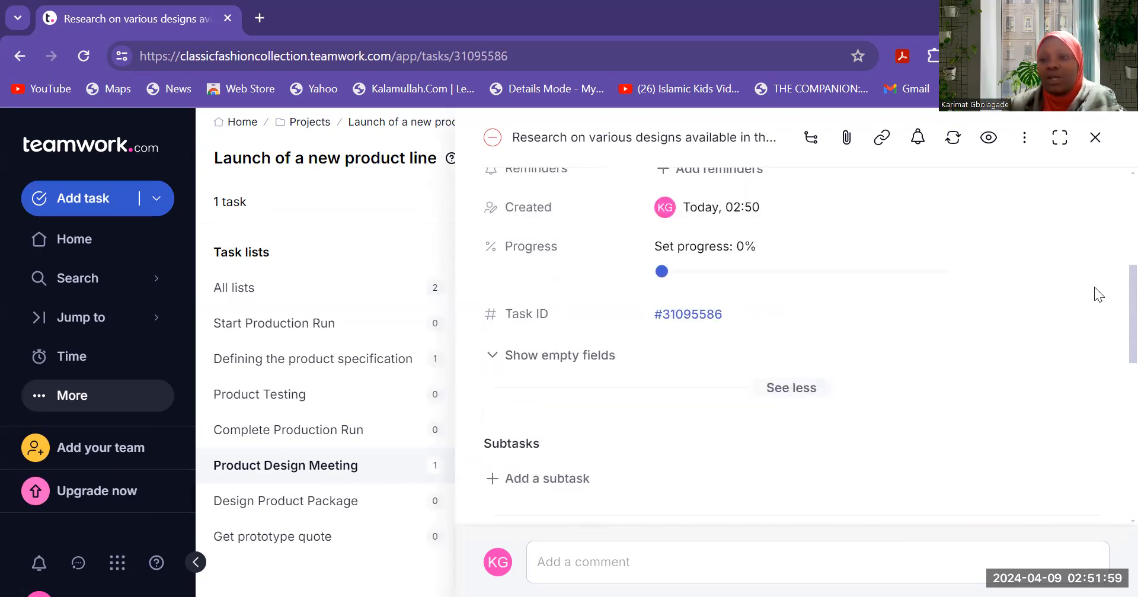
pyautogui.scroll(5, 1113, 312)
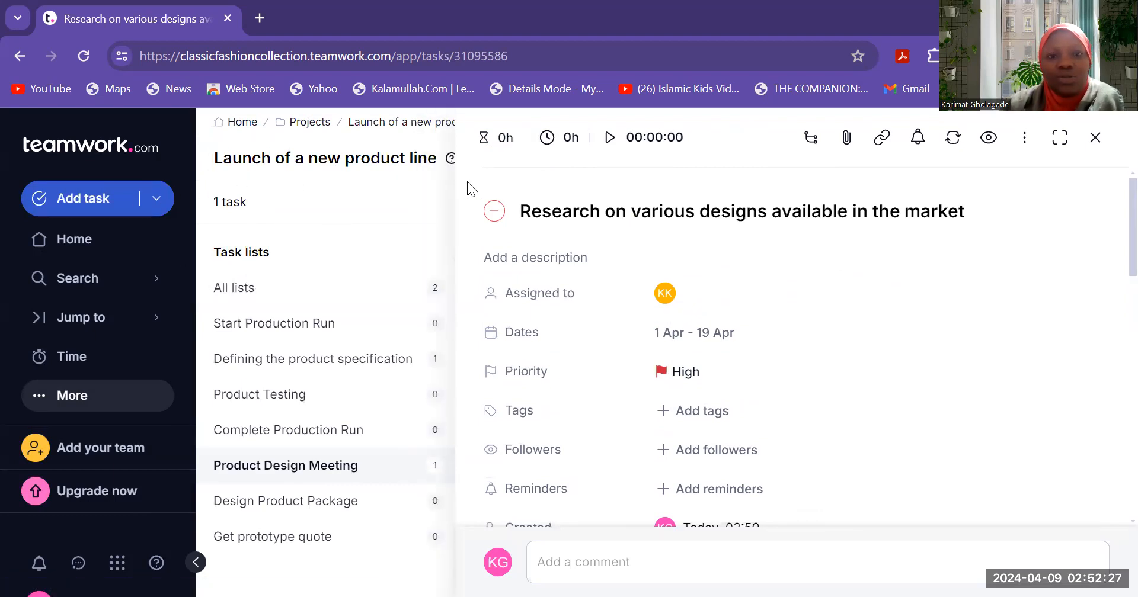
# - Go to Projects and open 'Launch of a new product line'
pyautogui.click(74, 396)
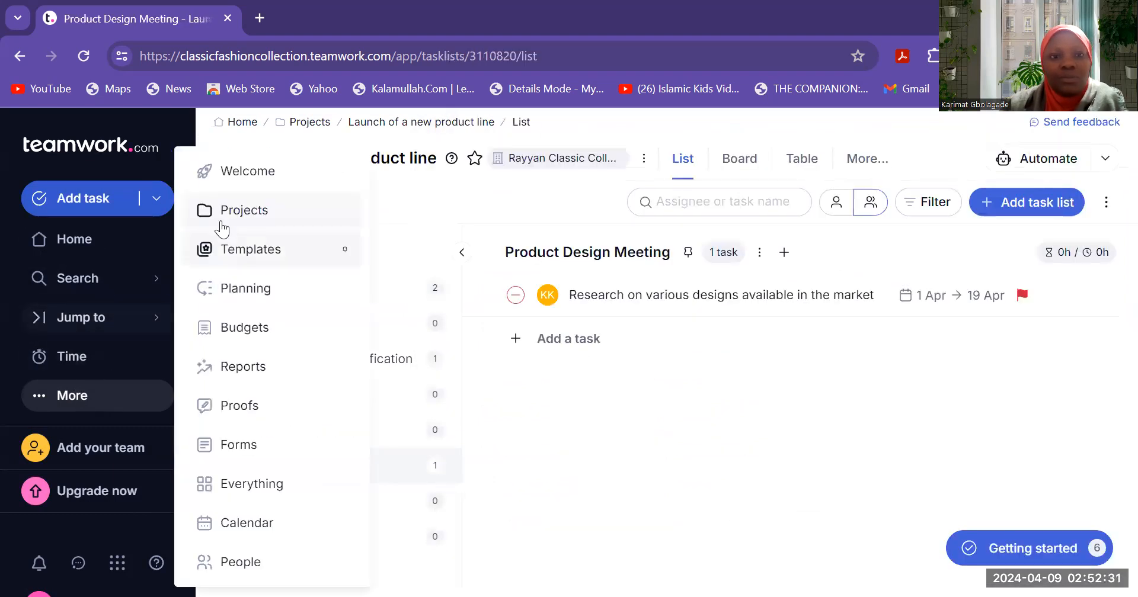
pyautogui.click(260, 220)
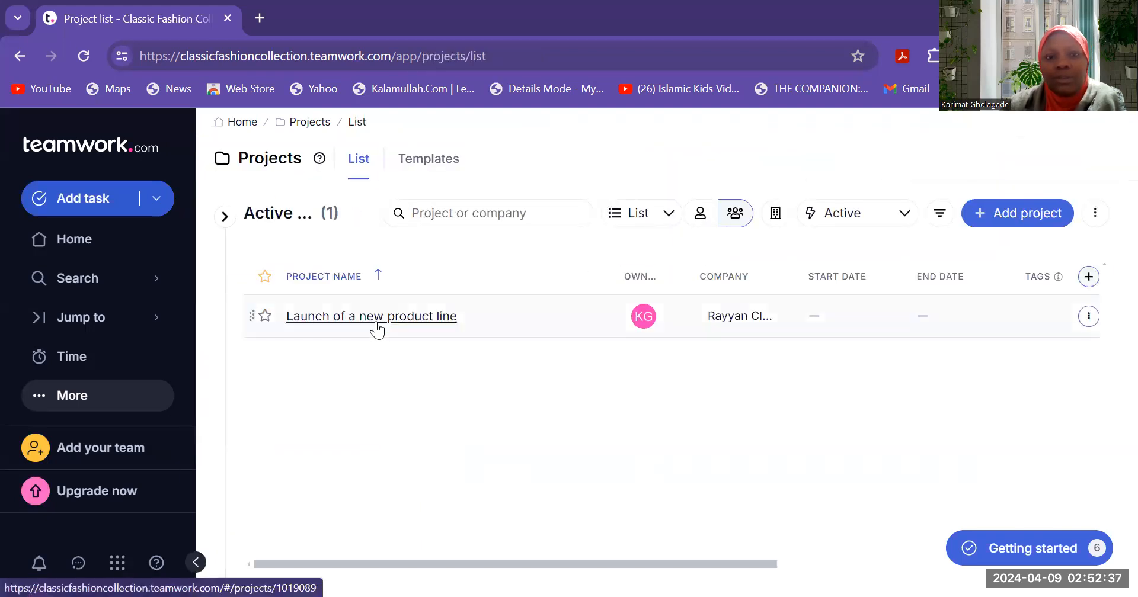
pyautogui.click(376, 321)
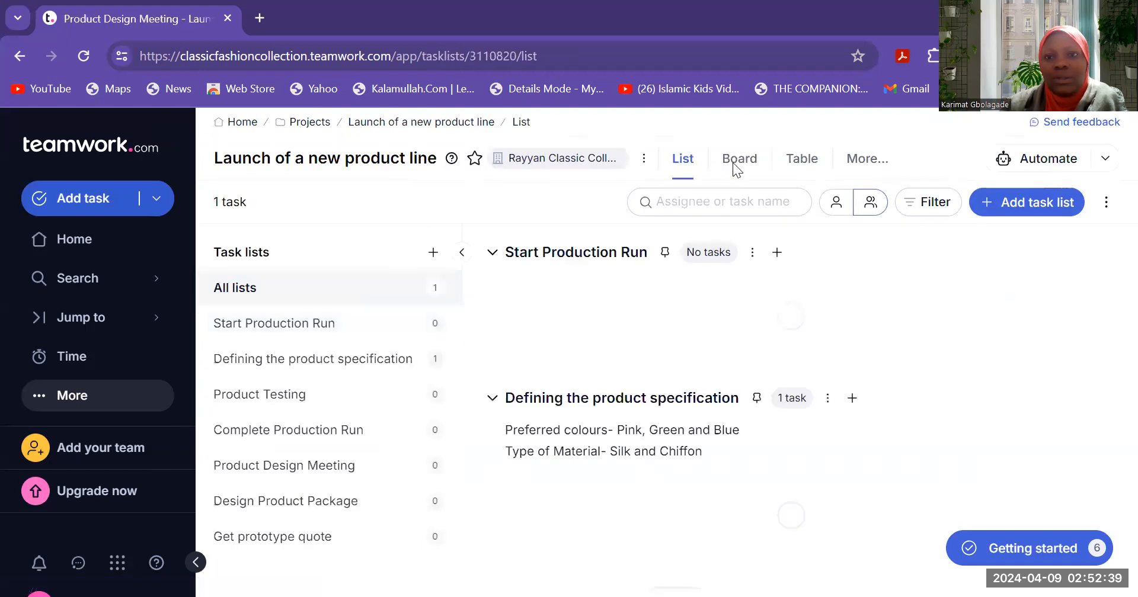
# - View the project's tasks in Board view, then in Table view
pyautogui.click(739, 168)
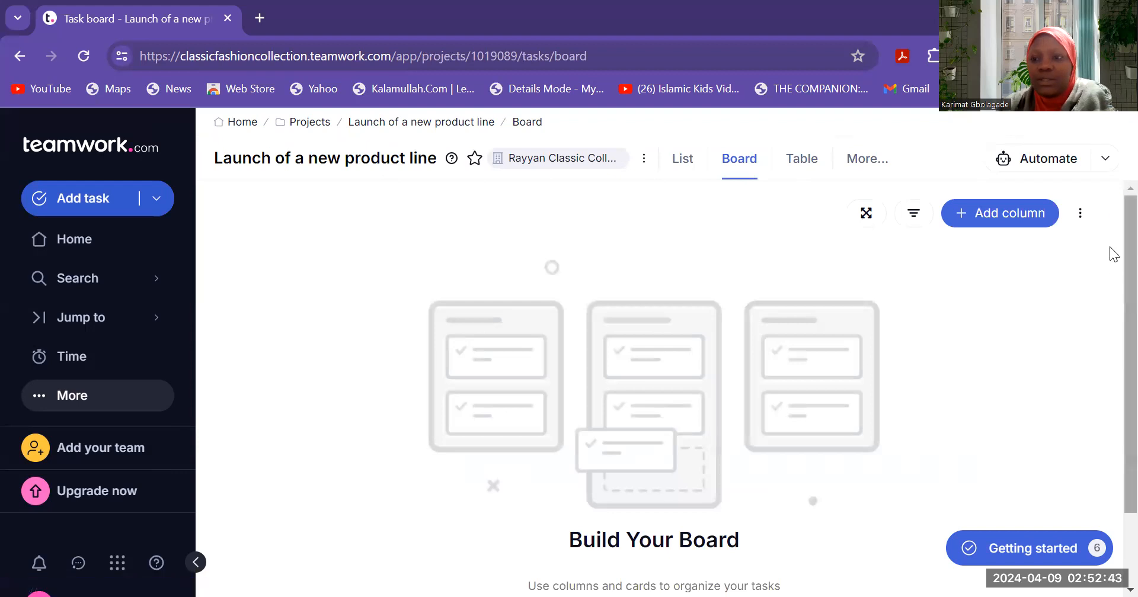
pyautogui.scroll(-2, 1111, 320)
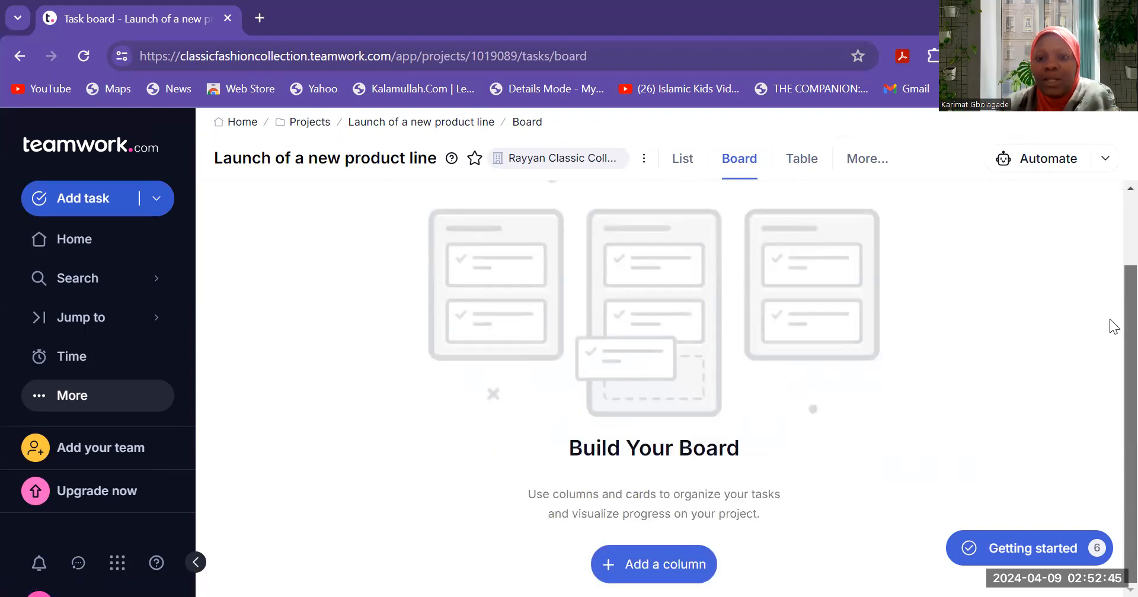
pyautogui.scroll(2, 1110, 326)
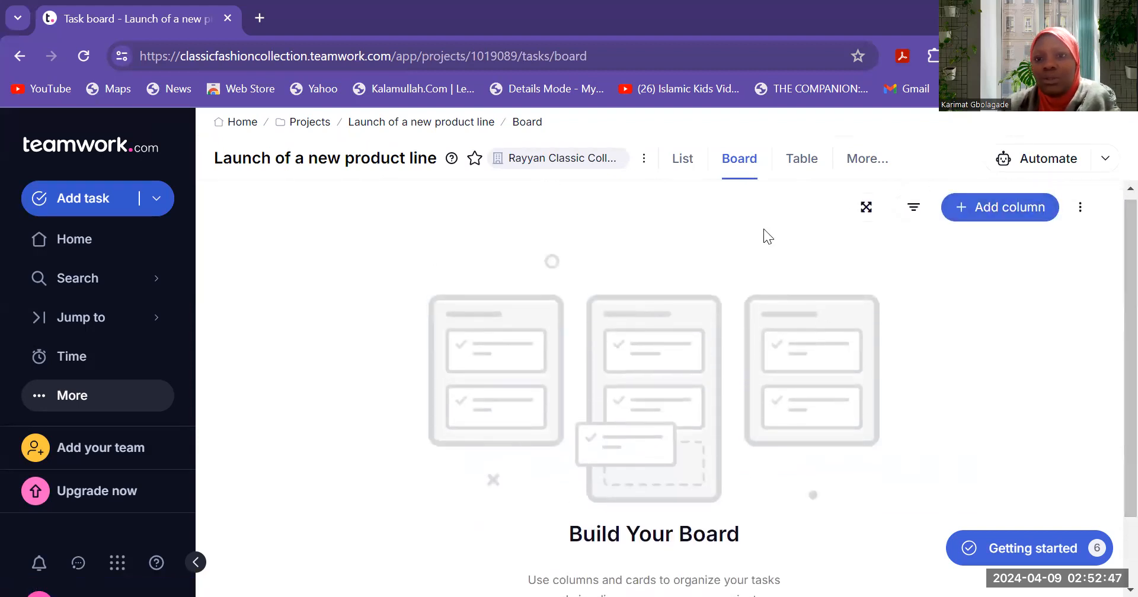
pyautogui.click(807, 159)
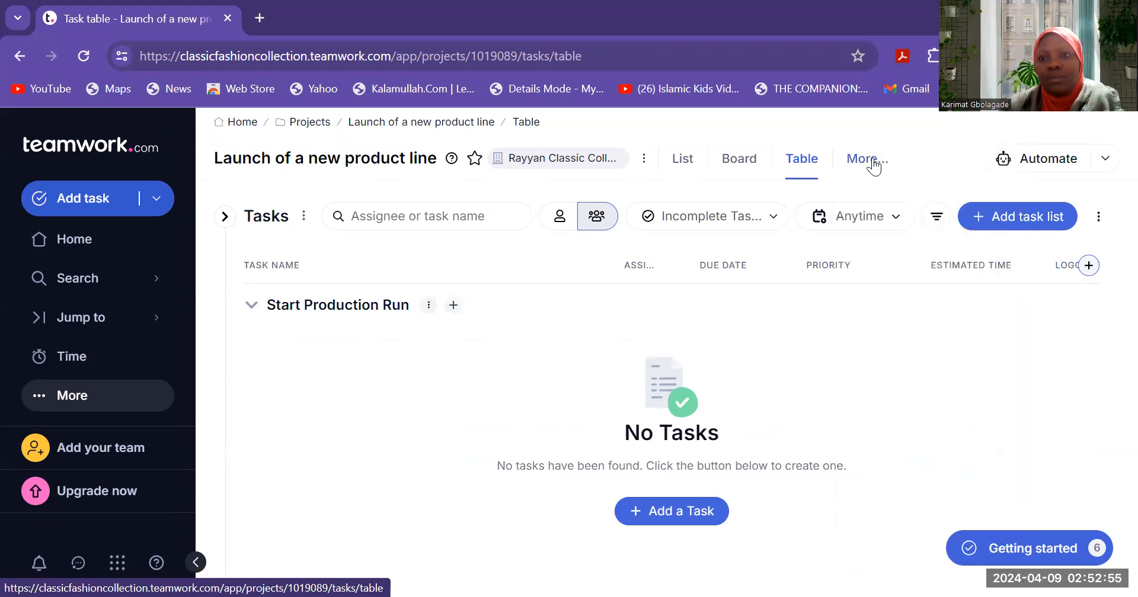
# - Open the project Dashboard and scroll through its task counts and digest
pyautogui.moveTo(883, 166)
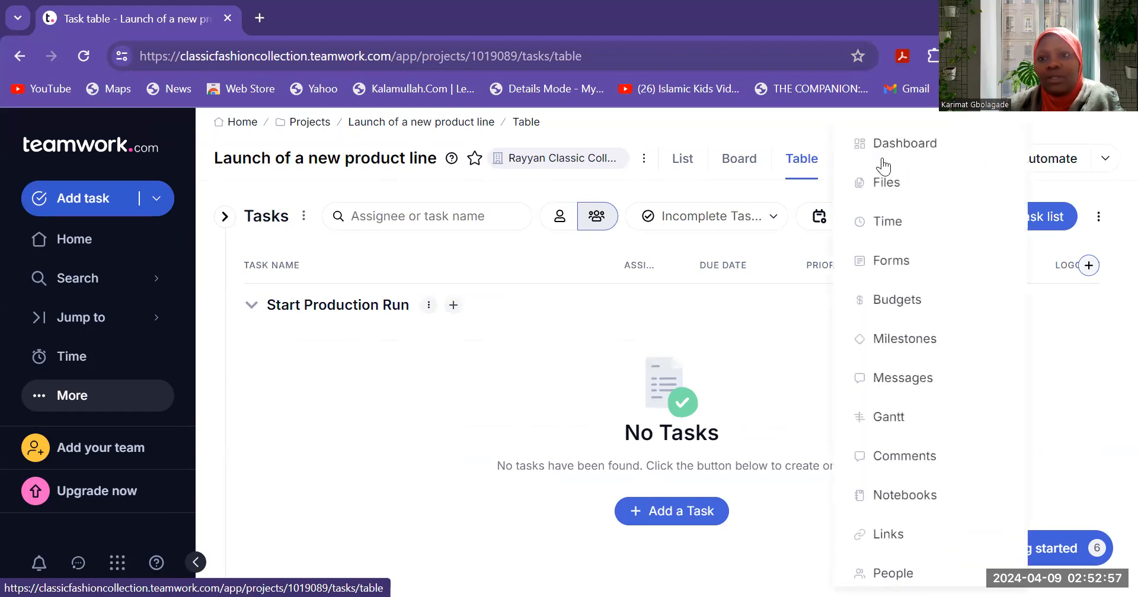
pyautogui.click(891, 141)
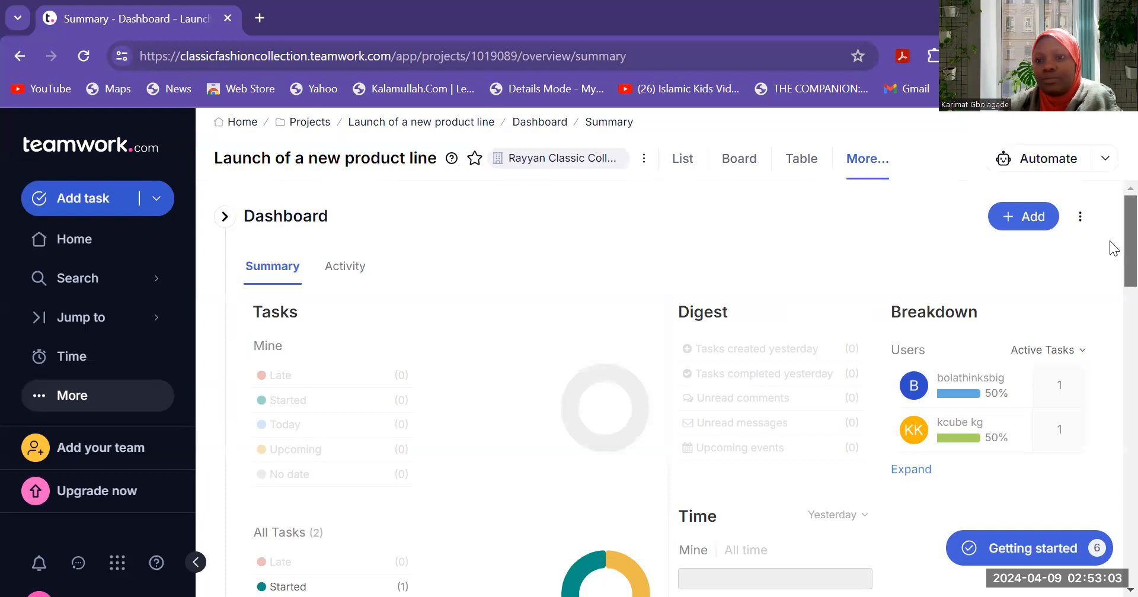
pyautogui.scroll(-3, 1112, 260)
pyautogui.scroll(2, 1112, 261)
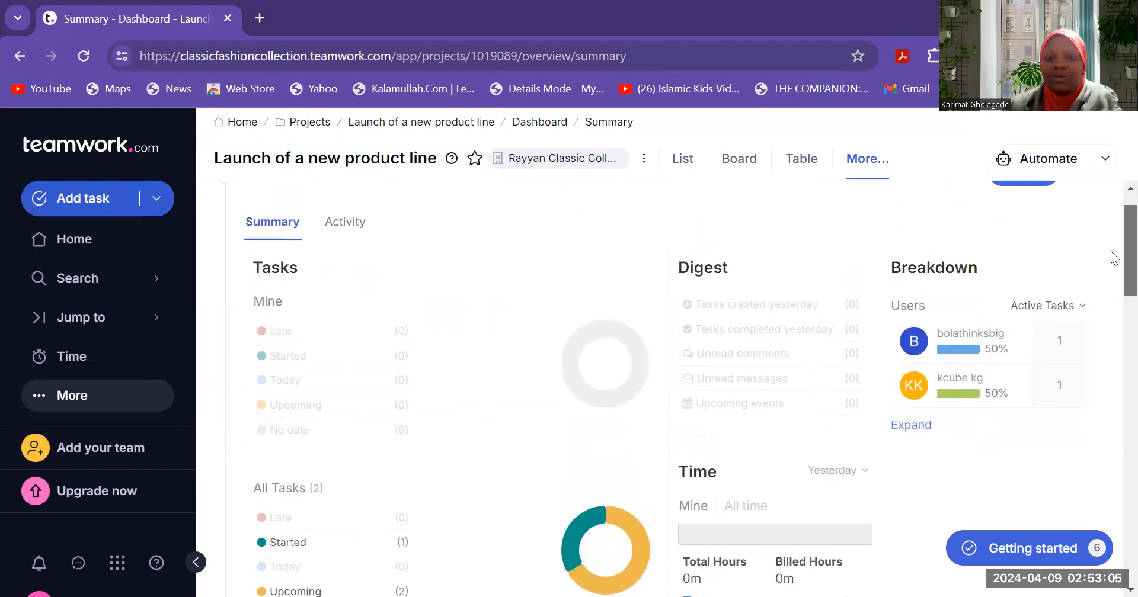
pyautogui.scroll(-8, 1111, 261)
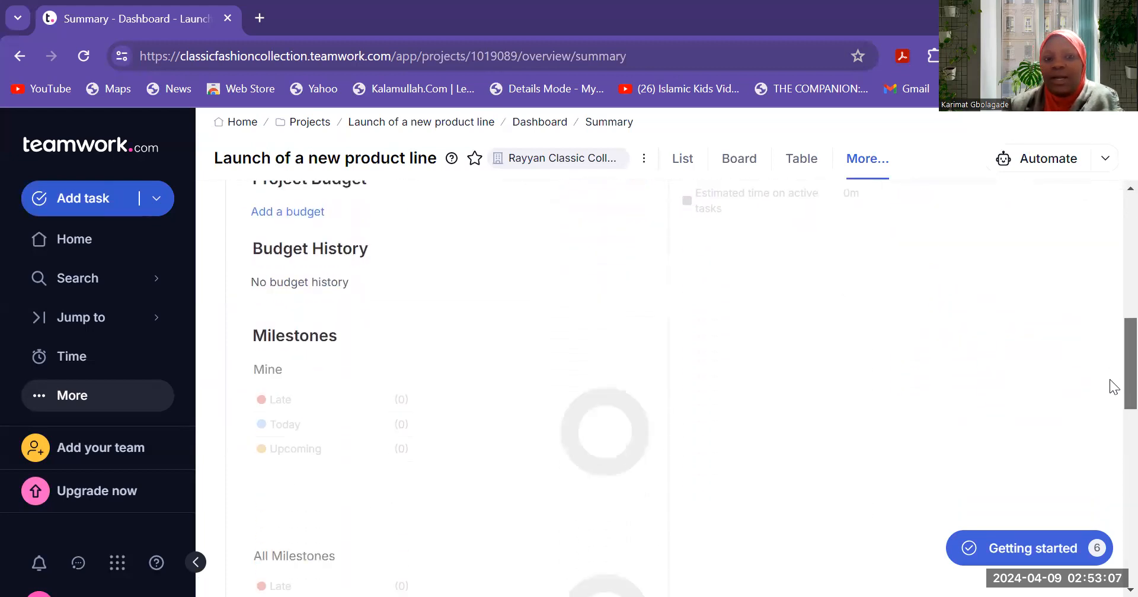
pyautogui.scroll(-7, 1109, 379)
pyautogui.scroll(8, 1110, 464)
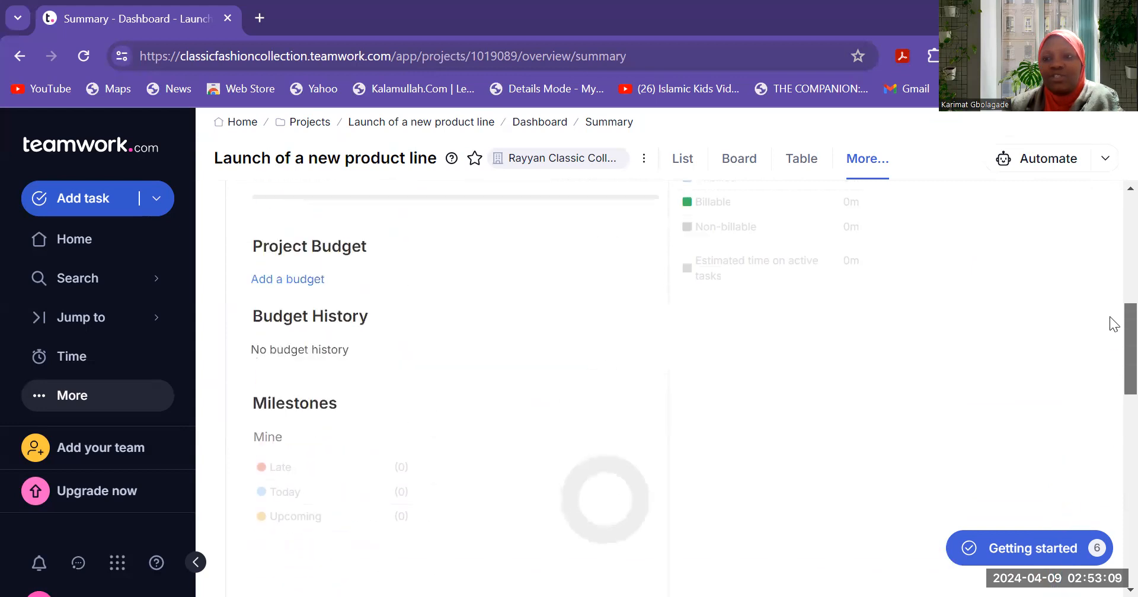
pyautogui.scroll(10, 1109, 251)
pyautogui.scroll(-3, 1109, 273)
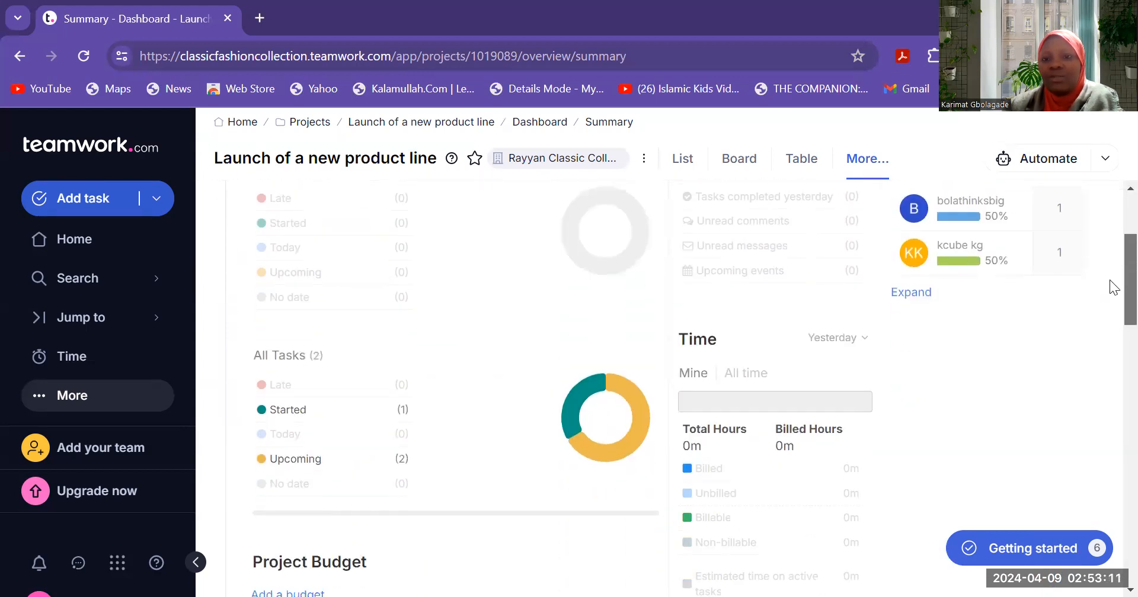
pyautogui.scroll(3, 1109, 279)
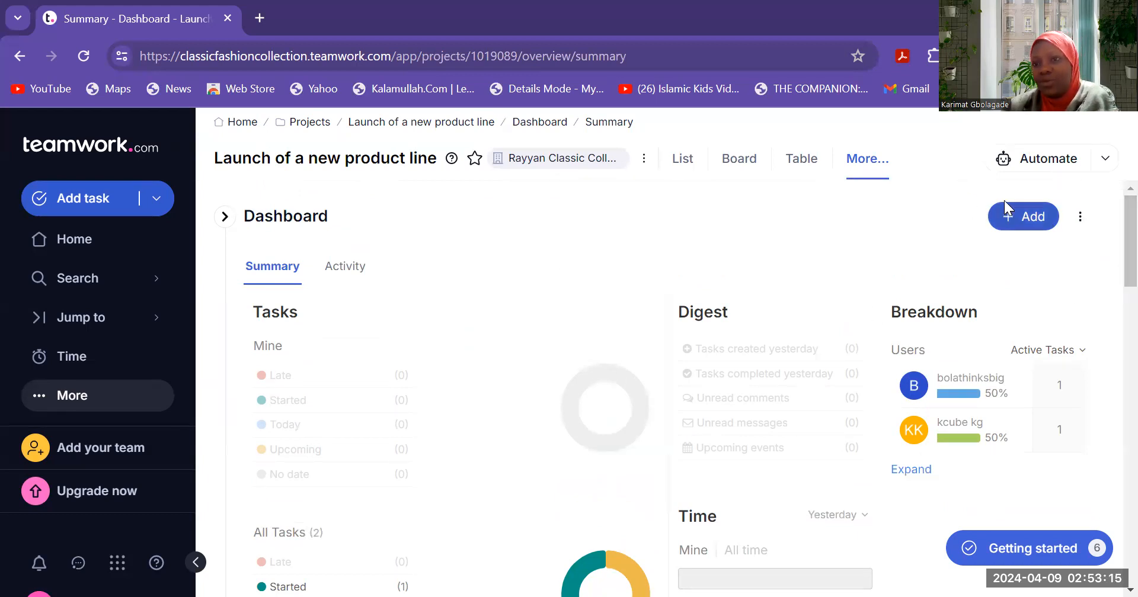
# - Open and close the project summary settings panel, then review the summary again
pyautogui.click(1080, 220)
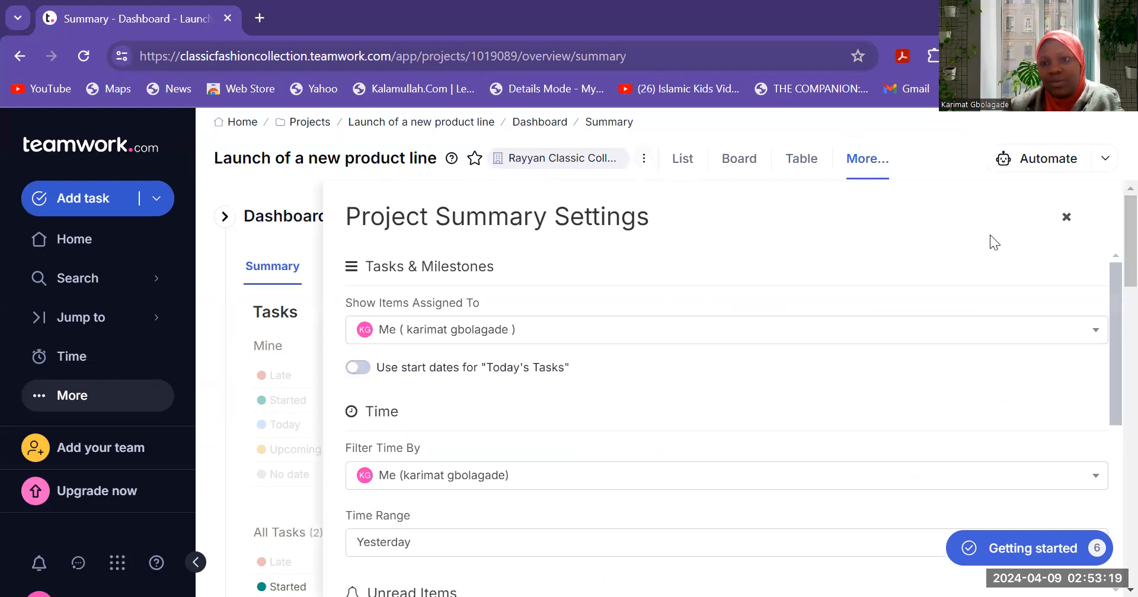
pyautogui.click(1067, 218)
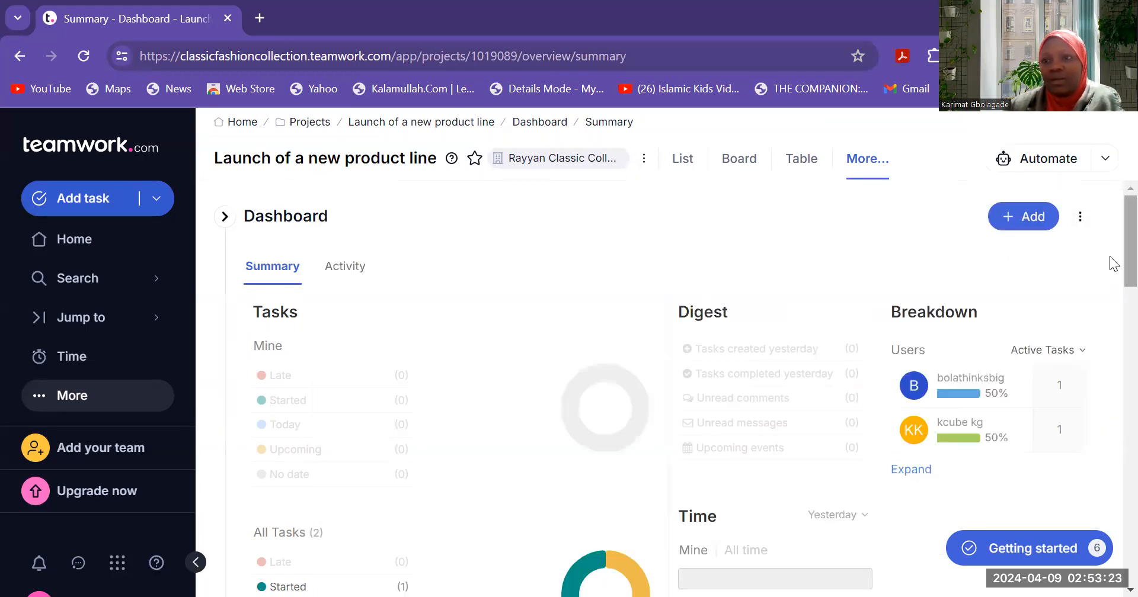
pyautogui.scroll(-20, 1109, 267)
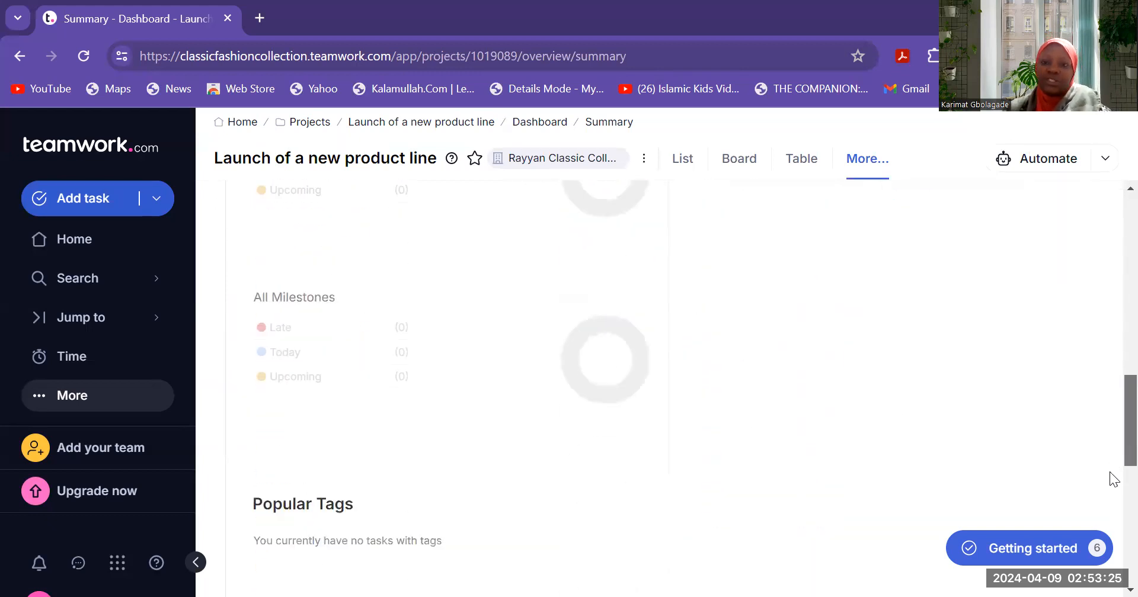
pyautogui.scroll(10, 1085, 400)
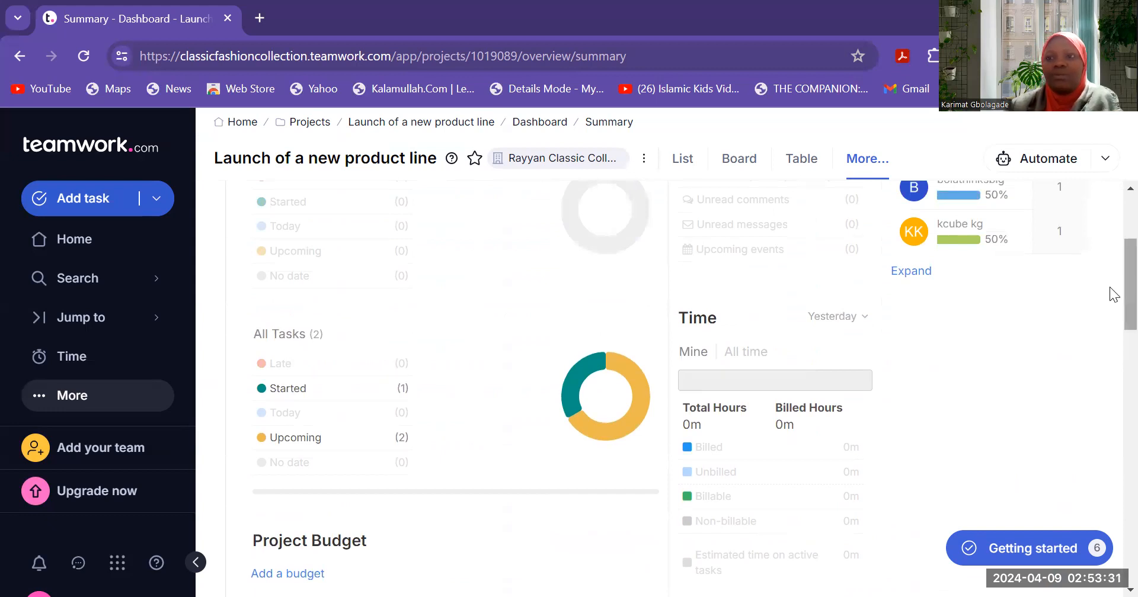
pyautogui.scroll(3, 1109, 261)
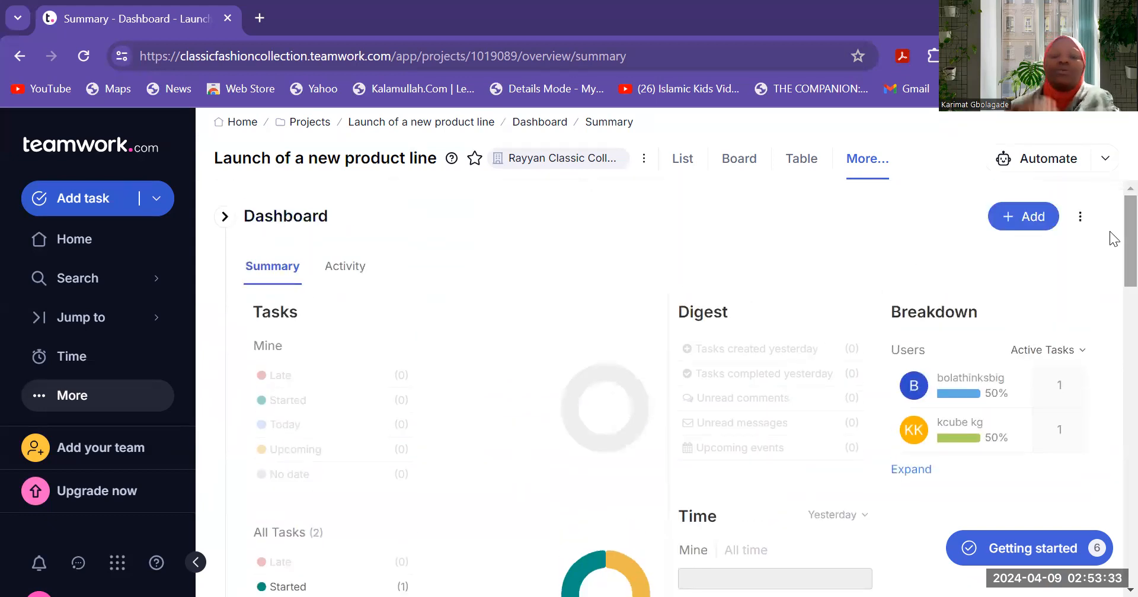